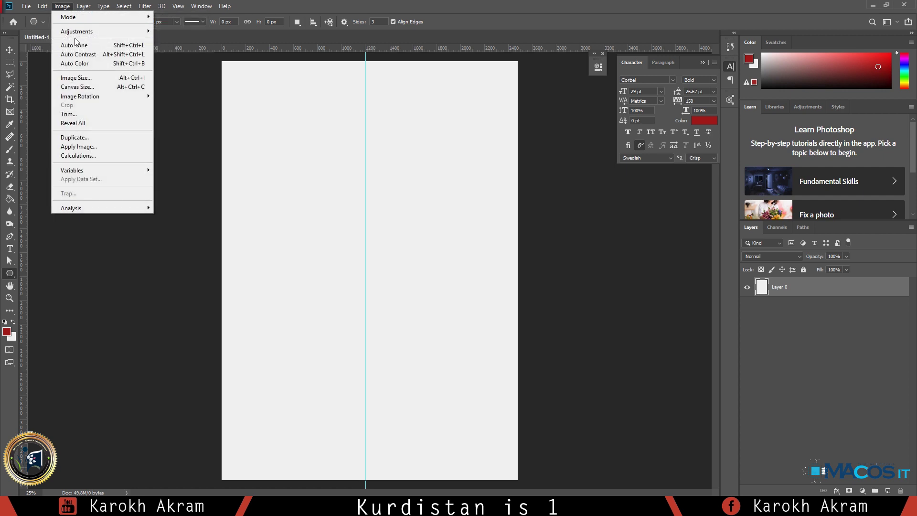
Step: Check the document's pixel dimensions and resolution in the Image Size settings without changing them
left_click(67, 77)
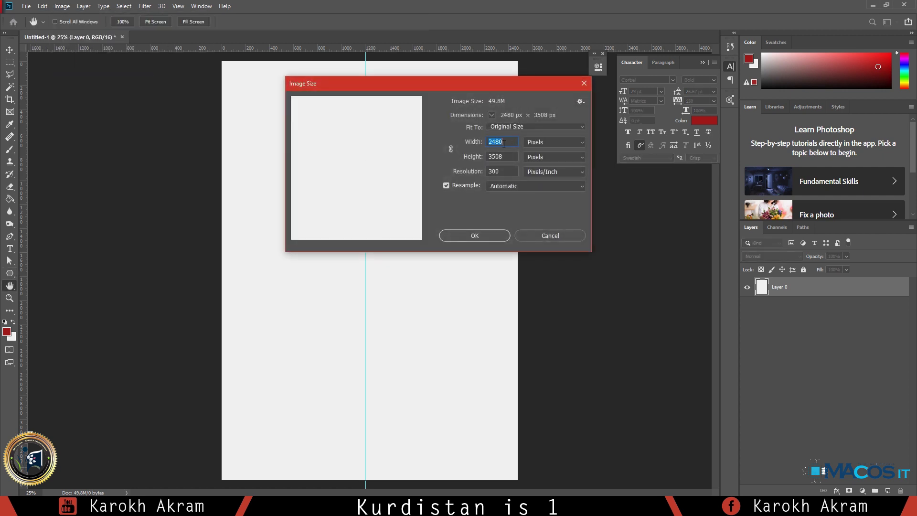
key("Escape")
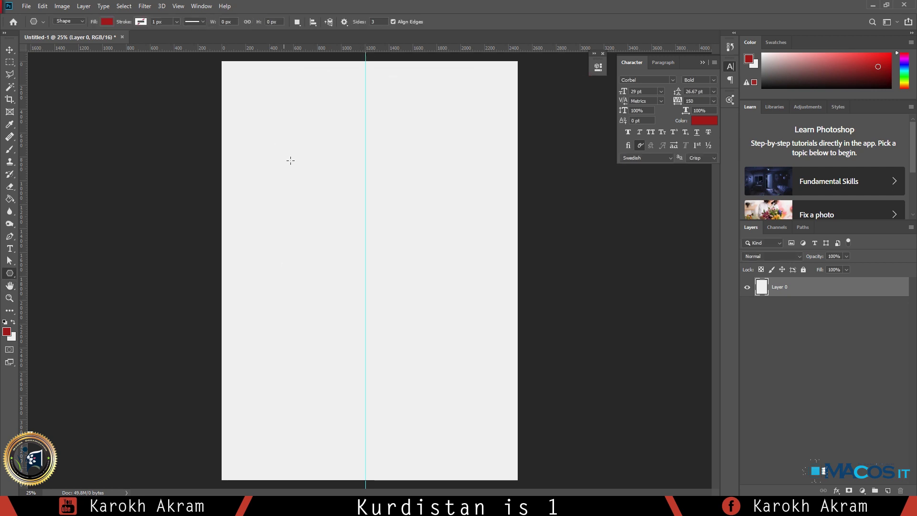
Step: Fine-tune the vertical guide near the horizontal centre of the page
left_click(9, 50)
left_click_drag(365, 139, 365, 139)
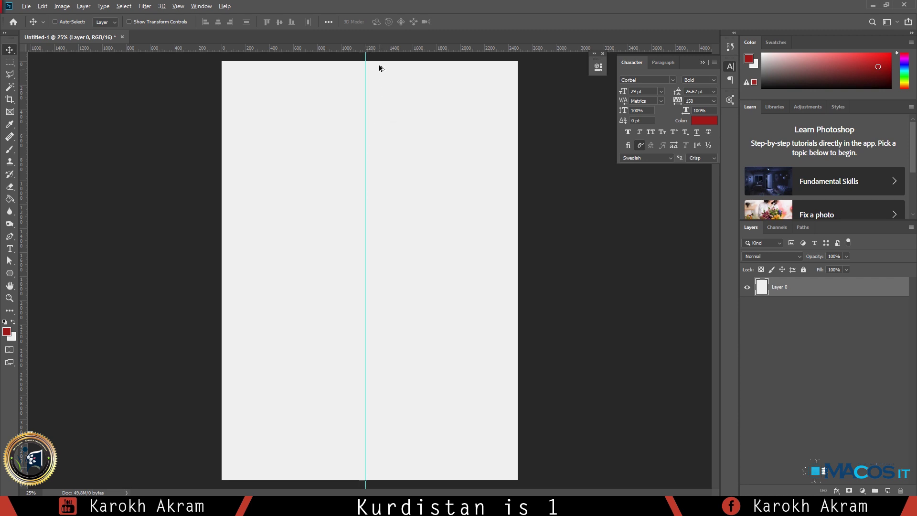
scroll(373, 67, "up", 3)
left_click_drag(364, 64, 365, 65)
scroll(334, 92, "down", 3)
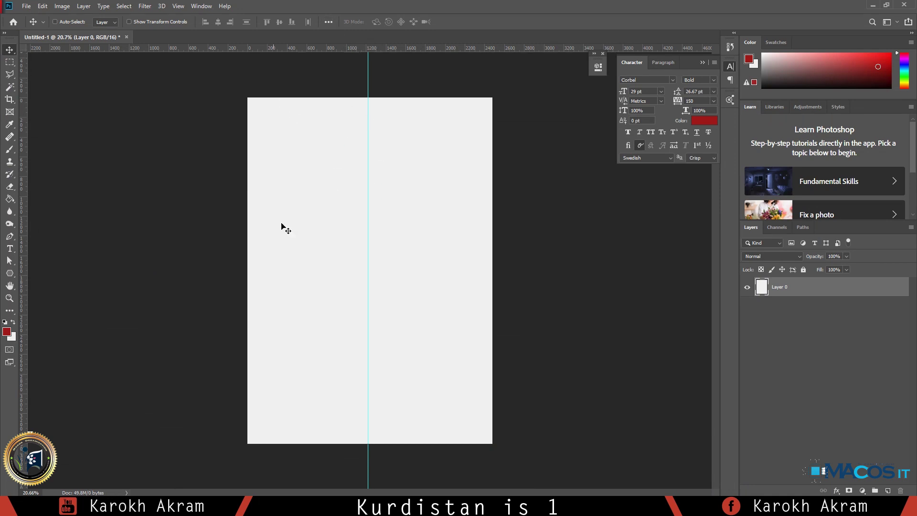
Step: Draw a red three-sided polygon about 1342 px wide and 1549 px high pointing left across the middle of the page
left_click(11, 275)
left_click(57, 302)
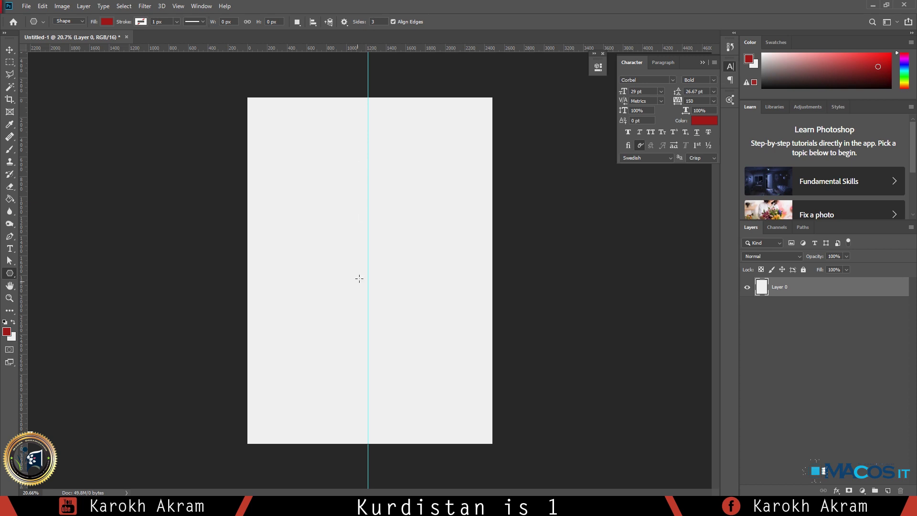
mouse_move(248, 249)
left_mouse_down()
mouse_move(352, 250)
mouse_move(341, 265)
mouse_move(257, 265)
left_mouse_up()
key("ctrl+z")
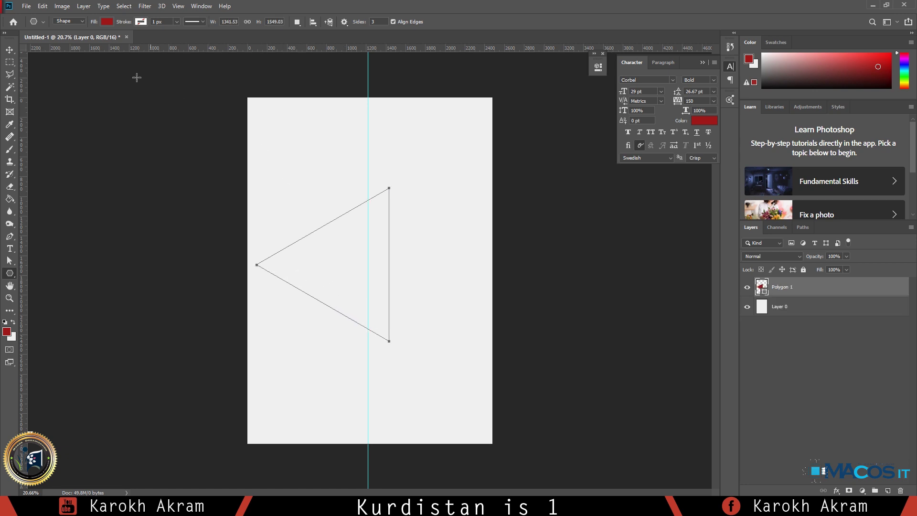
Step: Move the triangle to the page's right edge and resize it so its tip meets the vertical guide
key("v")
left_click_drag(322, 257, 423, 255)
key("ctrl+t")
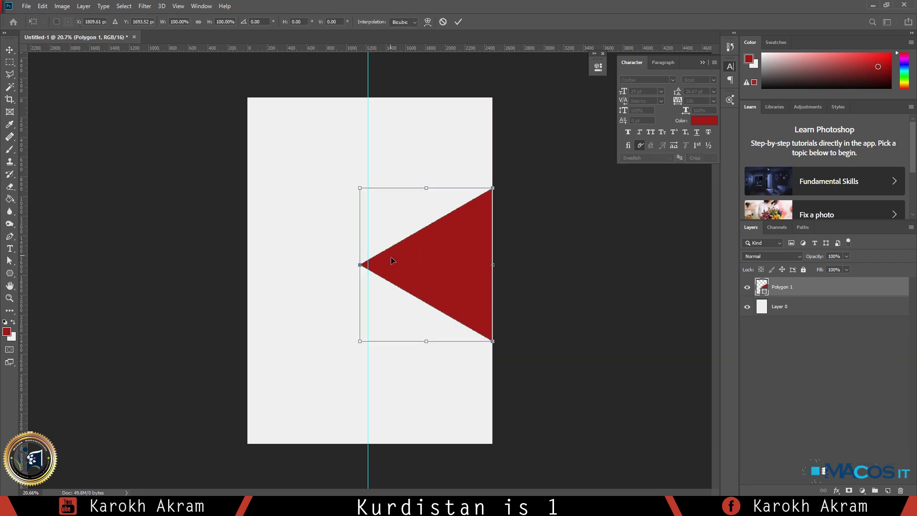
mouse_move(359, 185)
left_mouse_down()
mouse_move(382, 198)
mouse_move(359, 187)
mouse_move(358, 171)
mouse_move(370, 179)
left_mouse_up()
key("ctrl+plus")
key("Return")
scroll(384, 239, "up", 3)
scroll(365, 221, "down", 2)
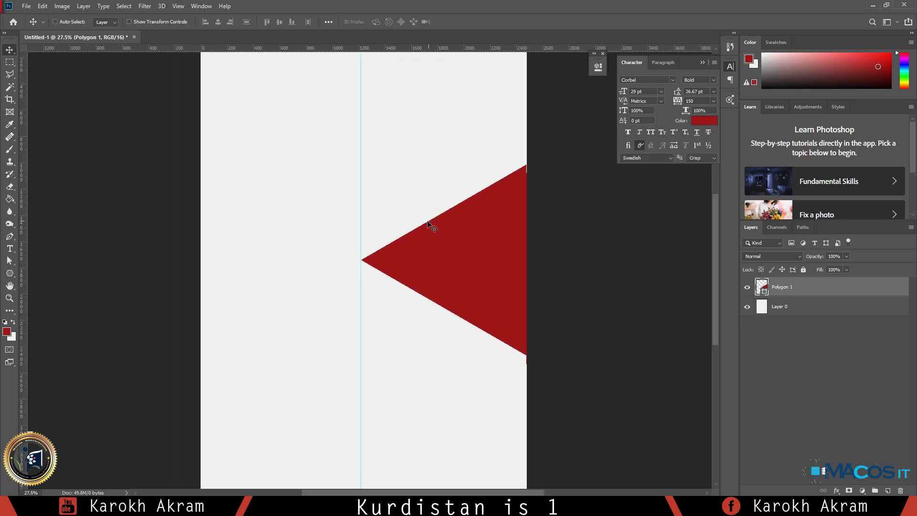
scroll(428, 224, "down", 1)
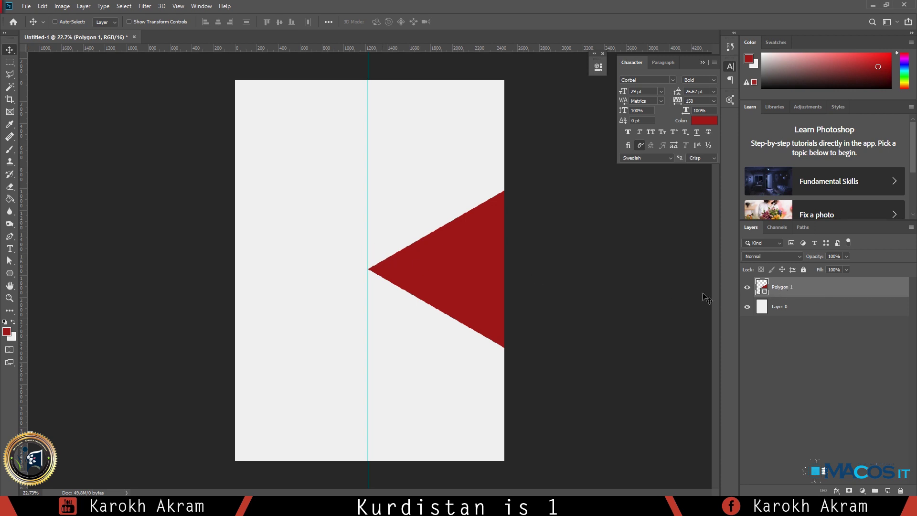
Step: Duplicate the triangle onto the left half of the page and rotate the copy 180° so the tips meet at the guide
left_click_drag(466, 268, 326, 266)
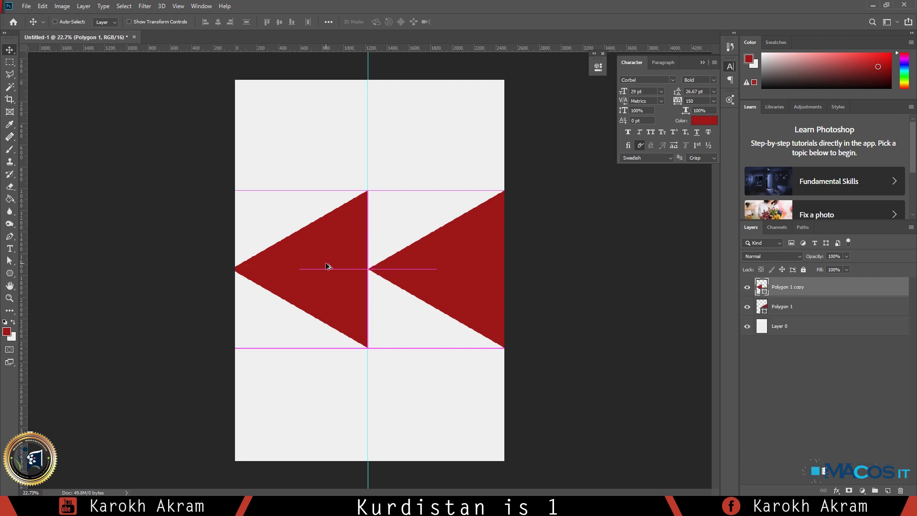
key("ctrl+t")
left_click_drag(400, 205, 245, 342)
left_click_drag(399, 333, 384, 348)
key("Return")
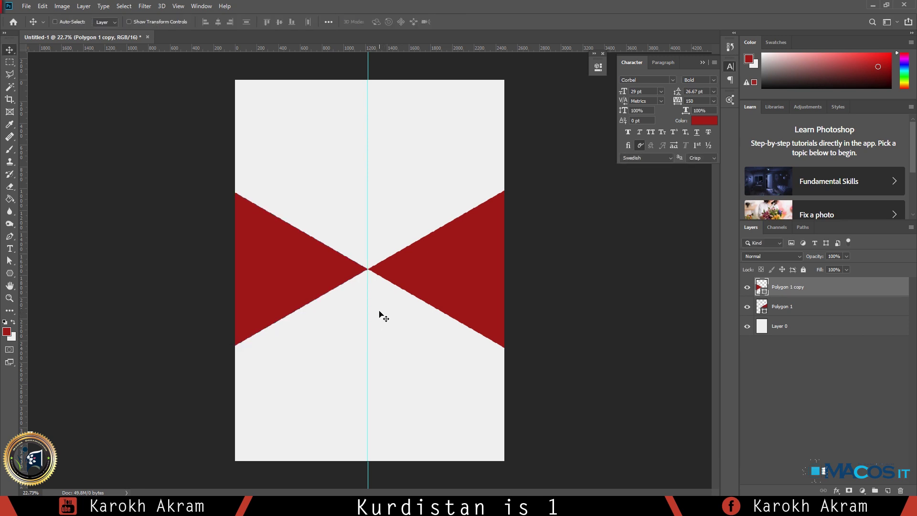
Step: Try to nudge the triangles so their tips meet exactly at the guide, then undo the moves
scroll(371, 268, "up", 8)
scroll(376, 262, "up", 5)
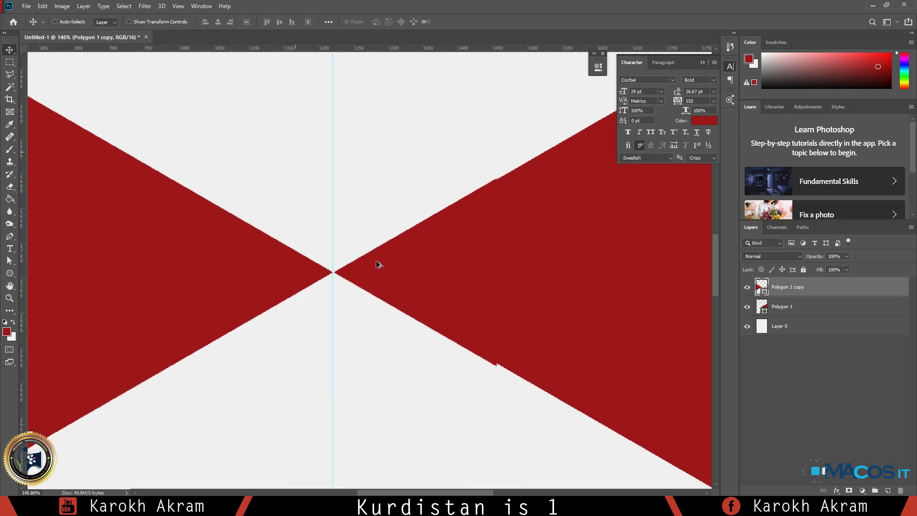
left_click_drag(266, 280, 249, 282)
scroll(382, 263, "down", 2)
scroll(353, 232, "down", 9)
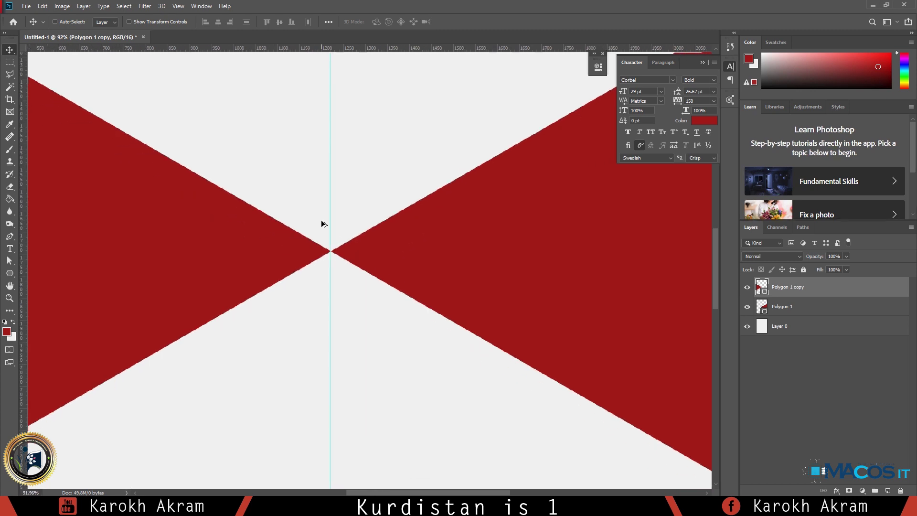
mouse_move(484, 244)
left_mouse_down()
mouse_move(464, 245)
mouse_move(497, 247)
mouse_move(468, 252)
mouse_move(486, 251)
left_mouse_up()
scroll(377, 248, "down", 5)
scroll(368, 250, "down", 3)
key("ctrl+z")
key("ctrl+z")
Step: Select the Polygon 1 copy layer and nudge the left triangle toward the right triangle's tip
left_click(796, 310)
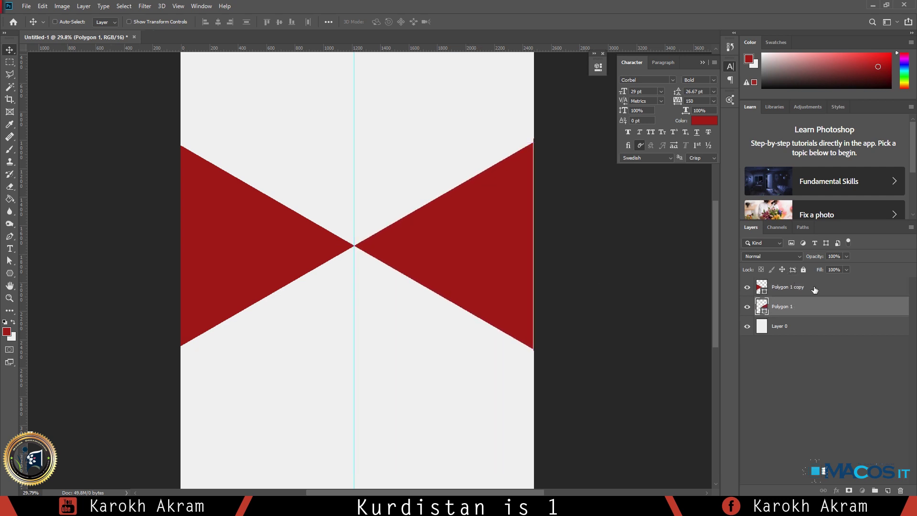
left_click(814, 289)
scroll(295, 247, "up", 3)
left_click_drag(295, 248, 298, 251)
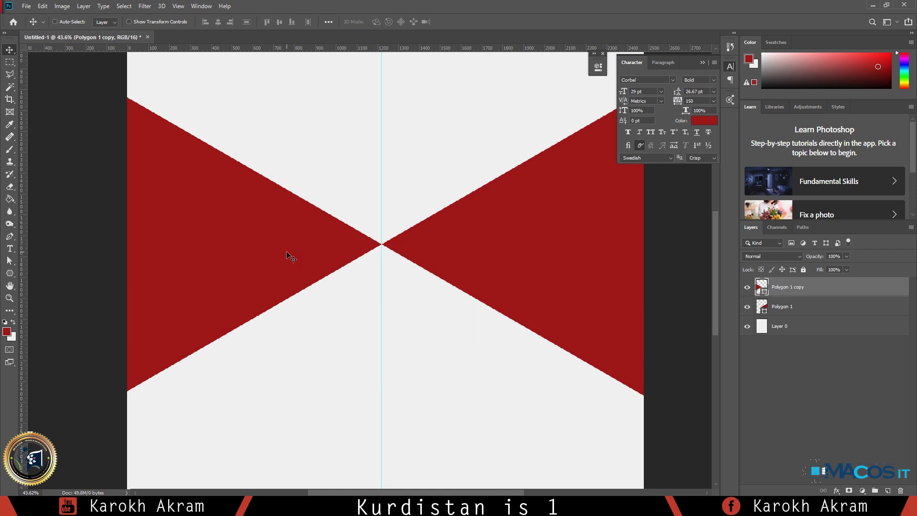
left_click(291, 253)
scroll(356, 254, "up", 2)
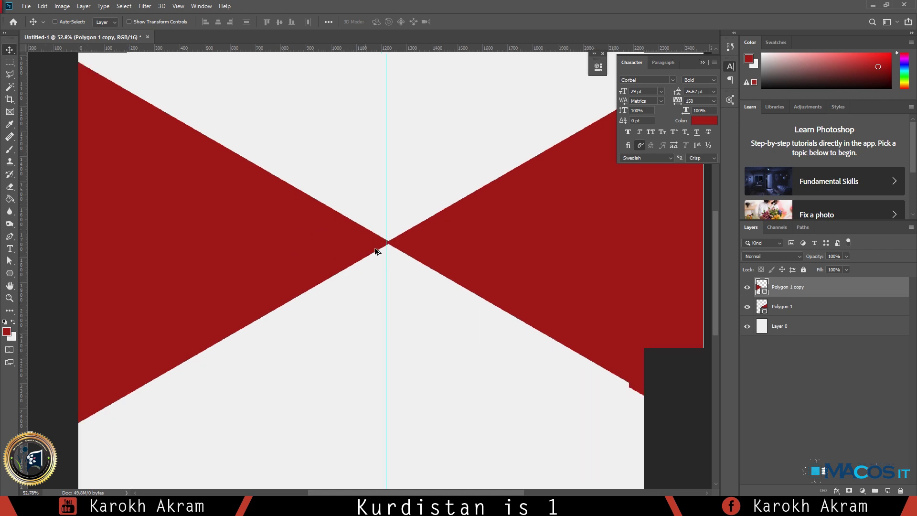
Step: Shift the vertical guide slightly so it passes through the point where the two triangle tips meet
scroll(375, 247, "up", 4)
left_click_drag(385, 198, 389, 188)
scroll(384, 115, "down", 2)
left_click_drag(384, 118, 392, 119)
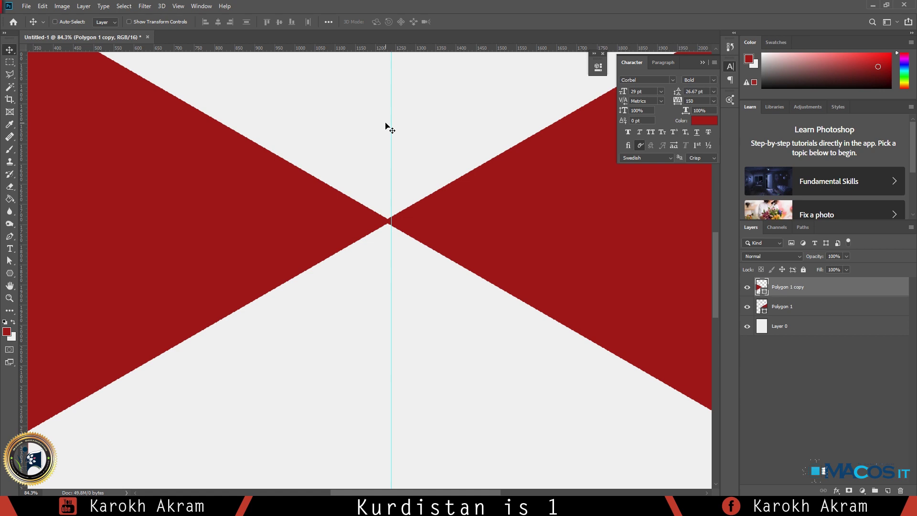
scroll(382, 242, "down", 2)
scroll(381, 232, "up", 1)
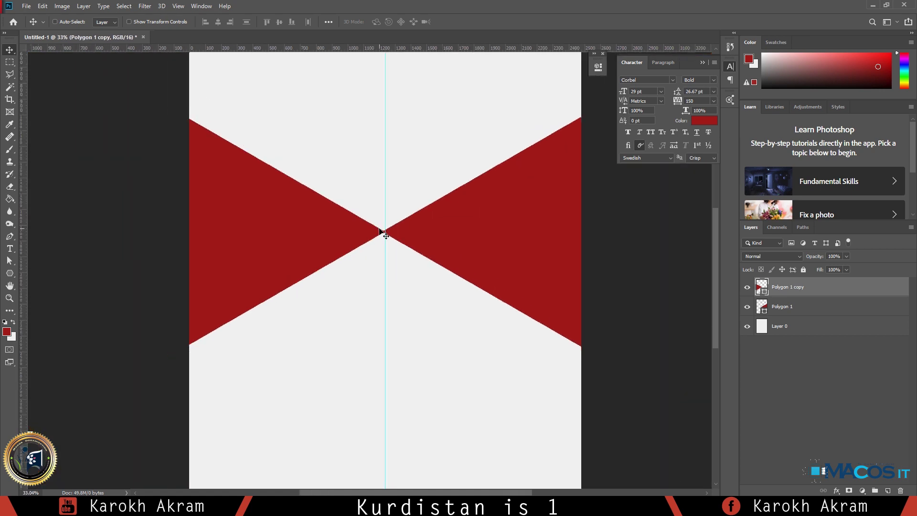
scroll(389, 233, "up", 1)
scroll(389, 234, "up", 1)
scroll(387, 246, "down", 3)
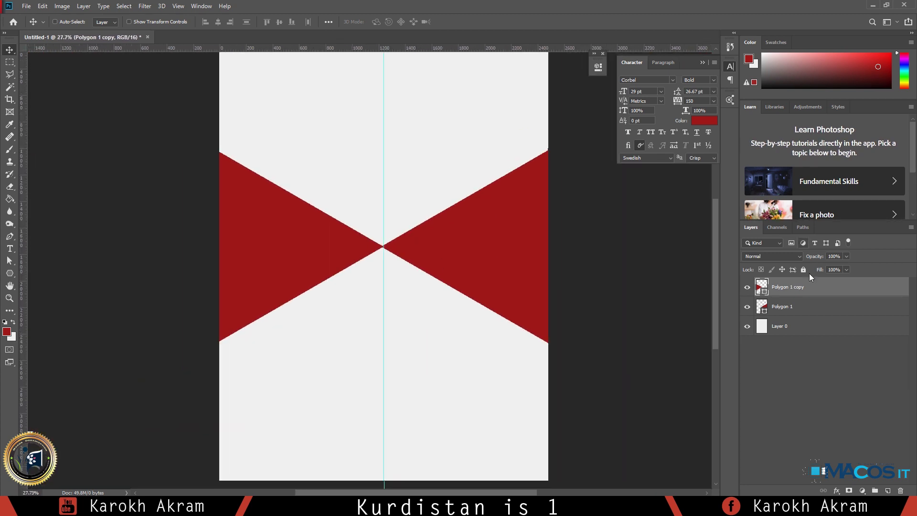
Step: Change the fill color of both triangles to light gray #f0f0f0
left_click(804, 308, "shift")
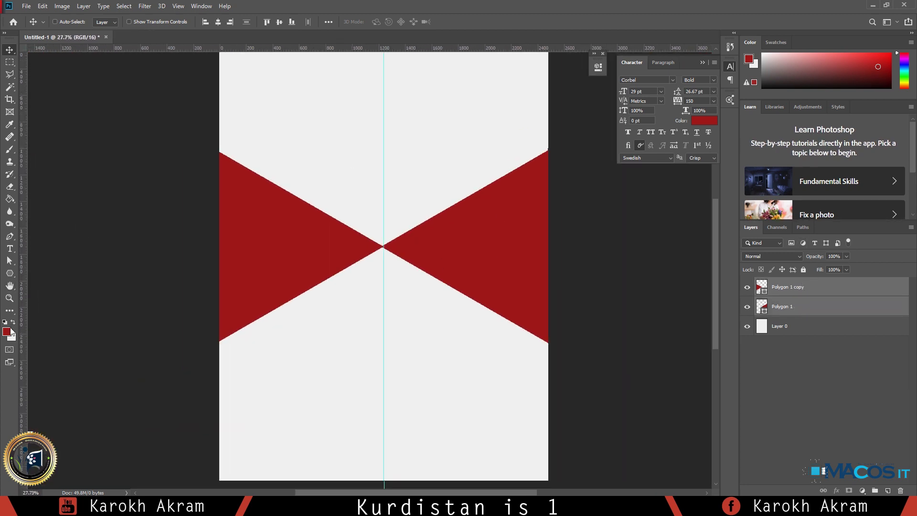
left_click(9, 274)
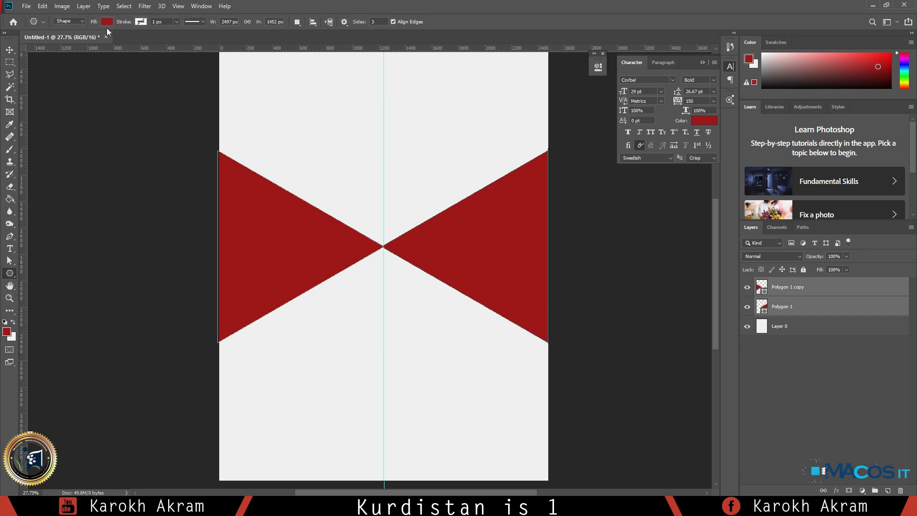
left_click(107, 22)
left_click(155, 42)
type("ffffff")
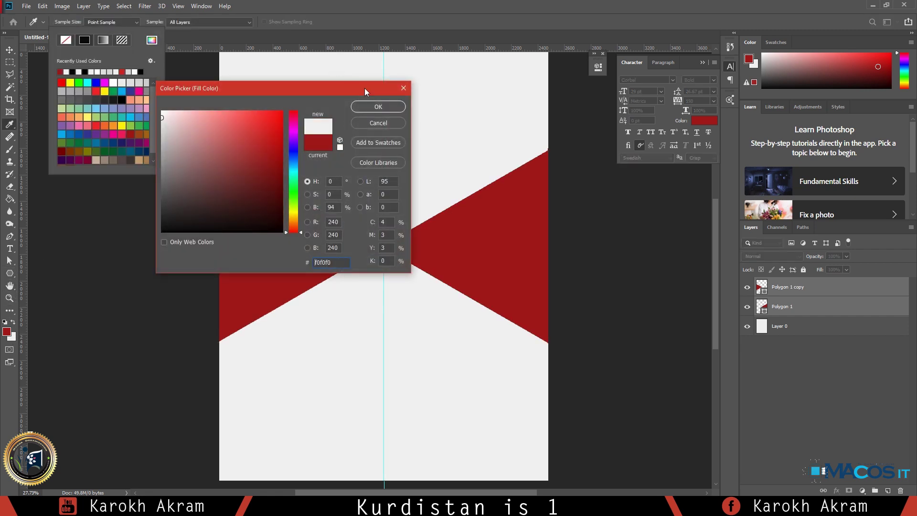
left_click(376, 106)
left_click(10, 50)
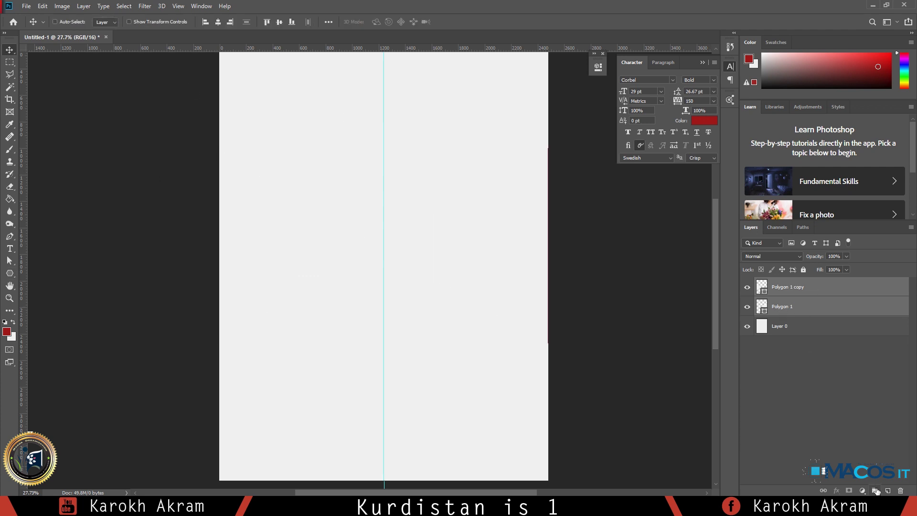
Step: Group the two polygon layers and name the group "Poly tool"
left_click(875, 491)
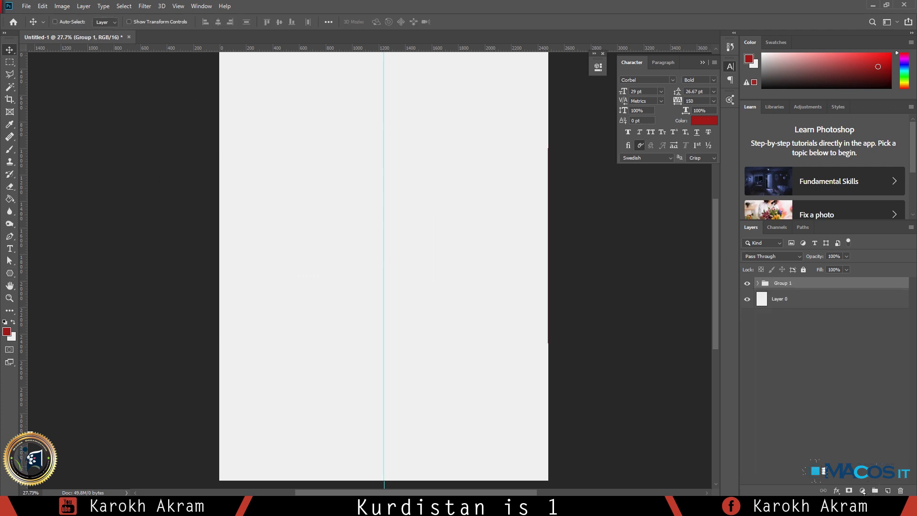
double_click(779, 284)
type("Poly tool")
key("Return")
Step: Add a Multiply drop shadow with 13% opacity to the Poly tool group
right_click(783, 288)
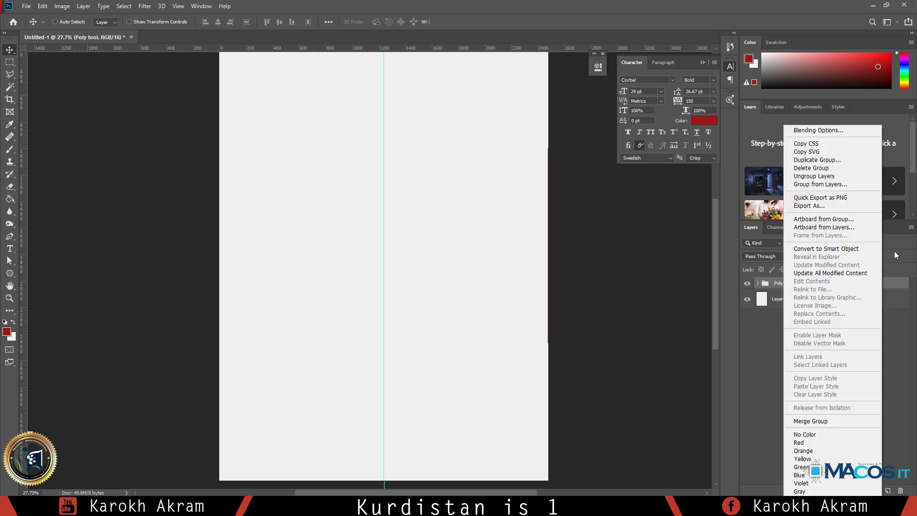
left_click(822, 131)
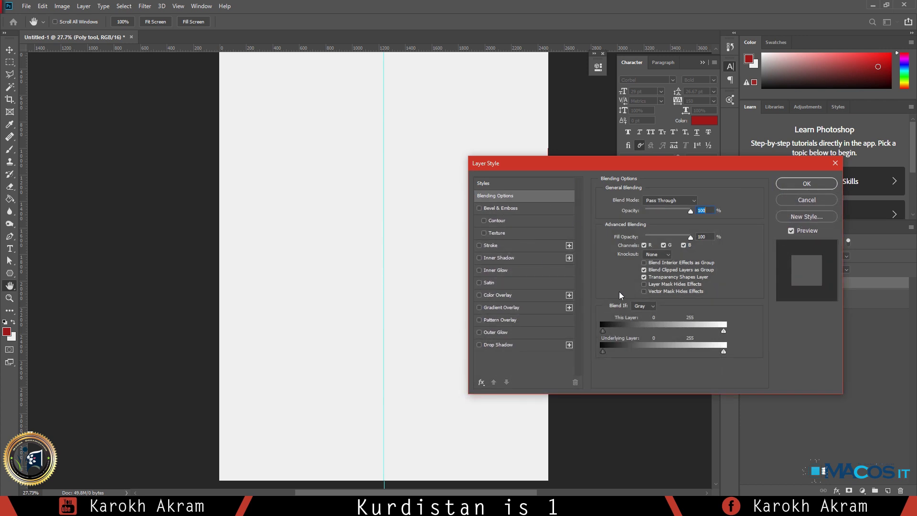
left_click(499, 344)
left_click_drag(676, 216, 646, 217)
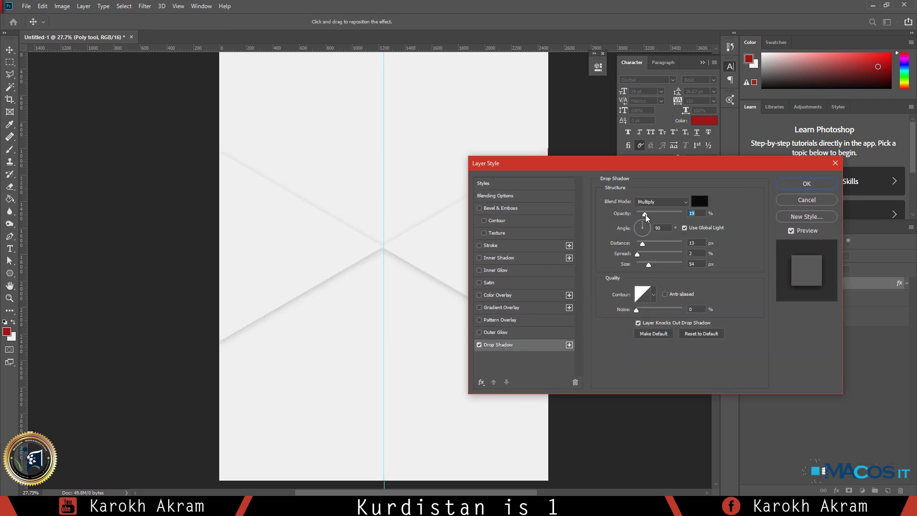
left_click(806, 183)
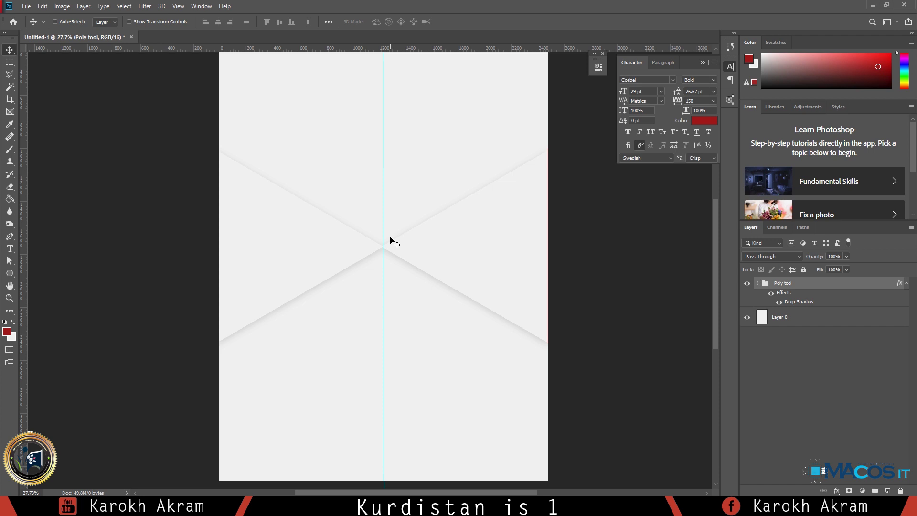
Step: Expand the Poly tool group and readjust the size and opacity of its drop shadow
left_click(757, 284)
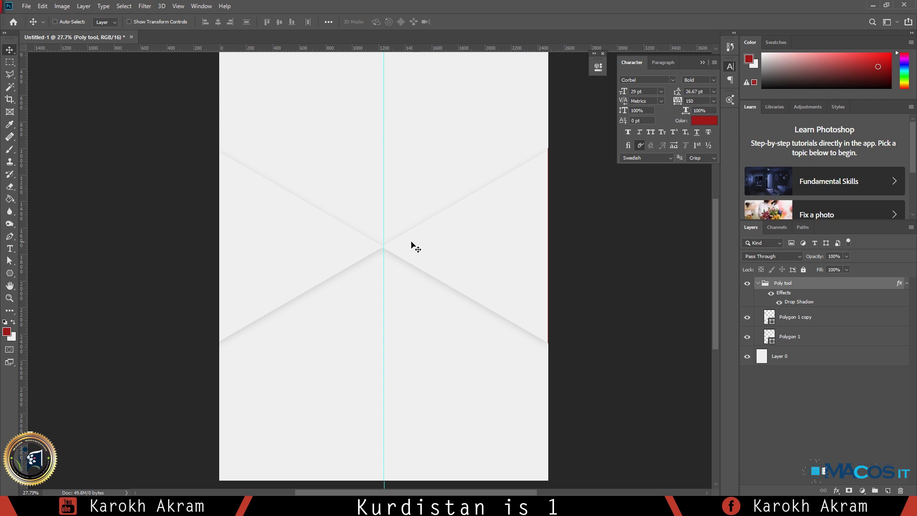
left_click(798, 323)
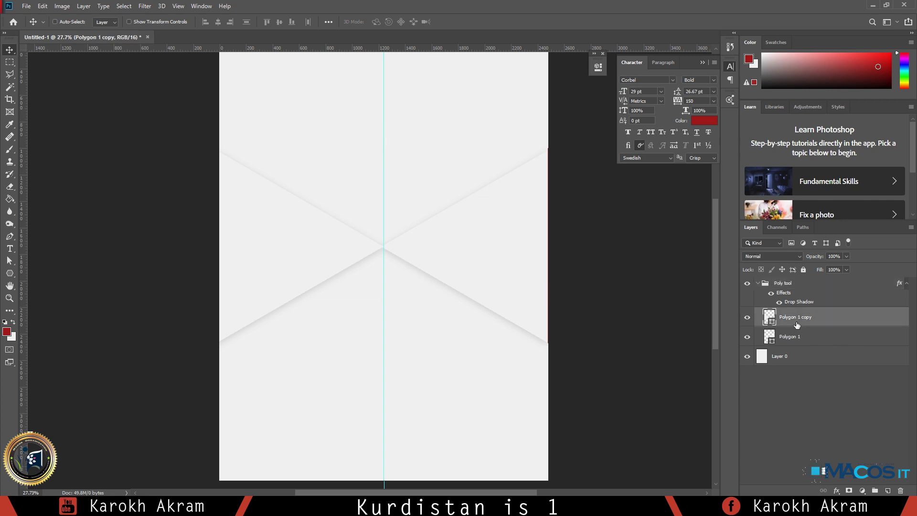
right_click(793, 284)
left_click(812, 128)
left_click(498, 345)
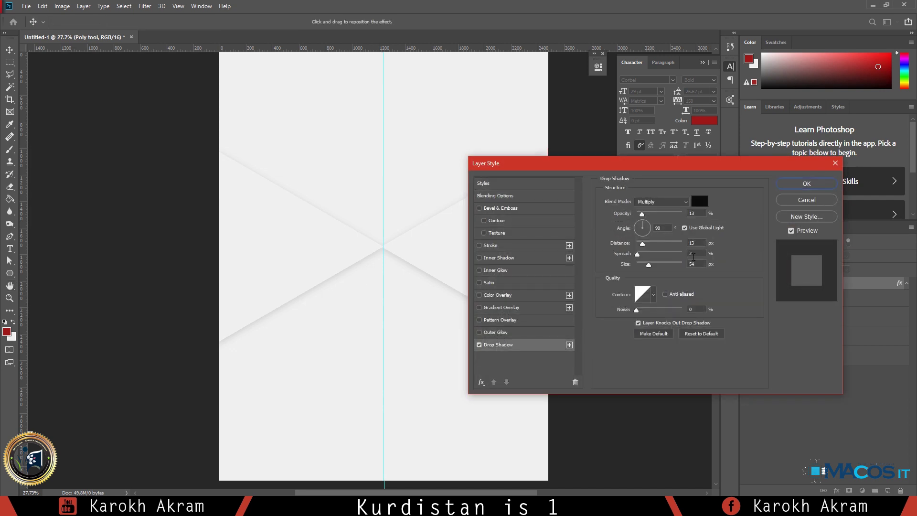
mouse_move(646, 266)
left_mouse_down()
mouse_move(657, 267)
mouse_move(650, 271)
left_mouse_up()
left_click_drag(641, 214, 646, 215)
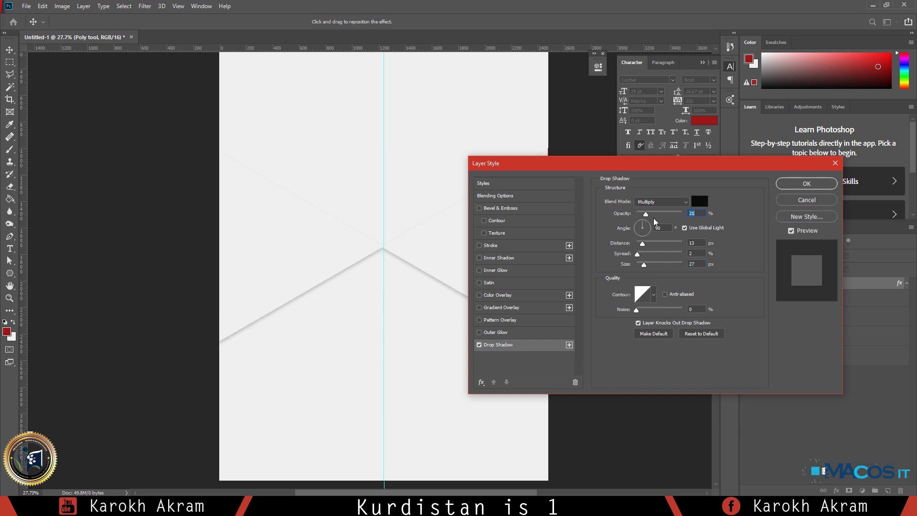
left_click_drag(644, 266, 643, 267)
left_click_drag(647, 214, 646, 218)
left_click(642, 265)
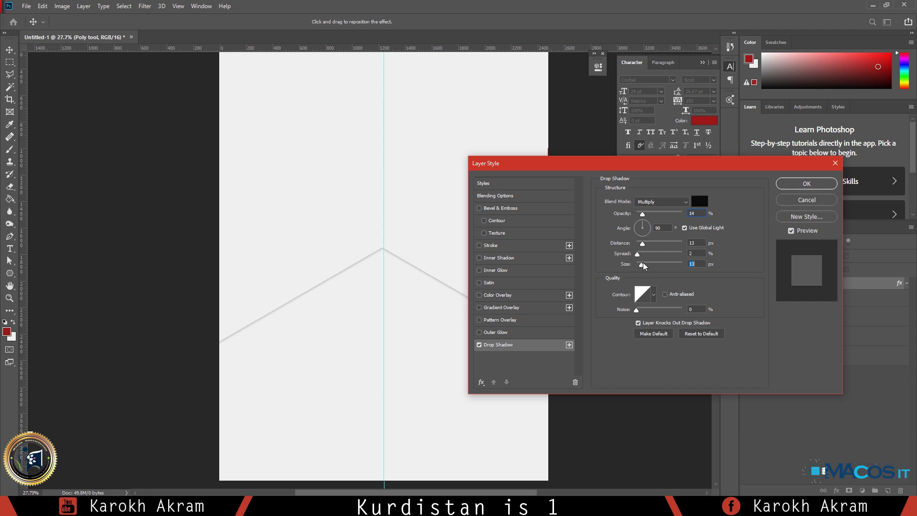
left_click(793, 186)
scroll(370, 286, "down", 3)
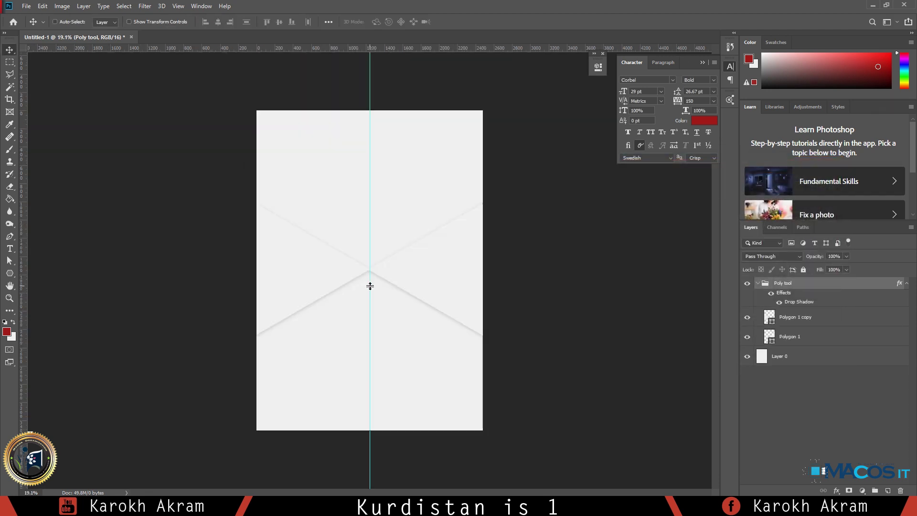
scroll(354, 201, "up", 2)
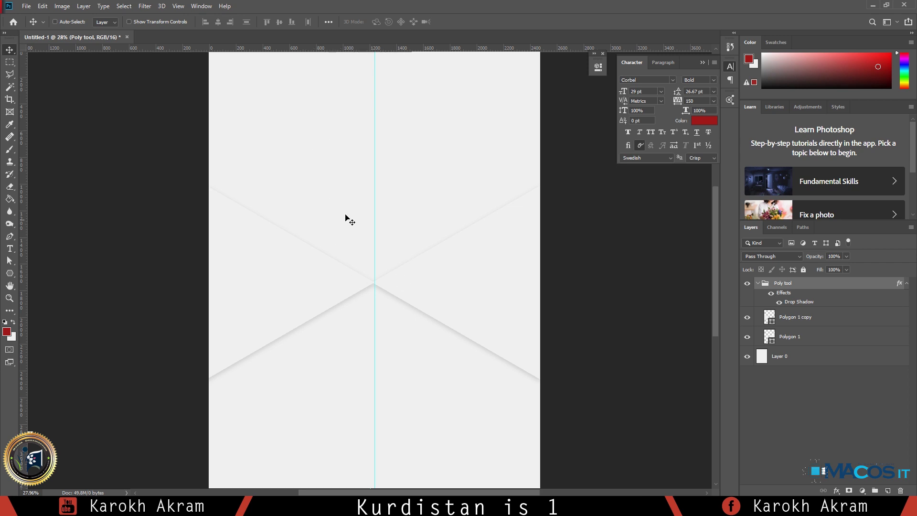
left_click_drag(10, 273, 60, 281)
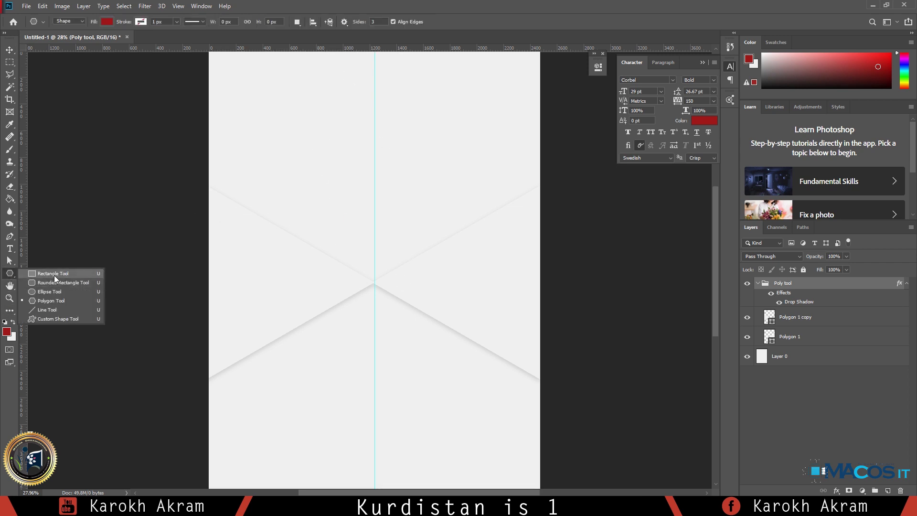
left_click(54, 276)
left_click_drag(340, 130, 395, 250)
key("ctrl+z")
left_click_drag(307, 276, 351, 294)
key("ctrl+z")
left_click(571, 63)
Step: Raise the upper outer corner points of both polygons together until the shapes are about 1648 px high
left_click(804, 310)
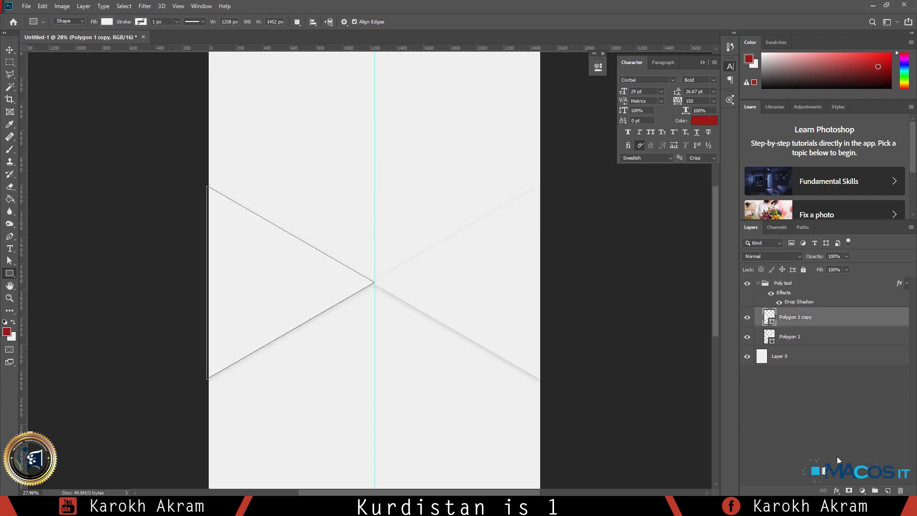
left_click(802, 337, "shift")
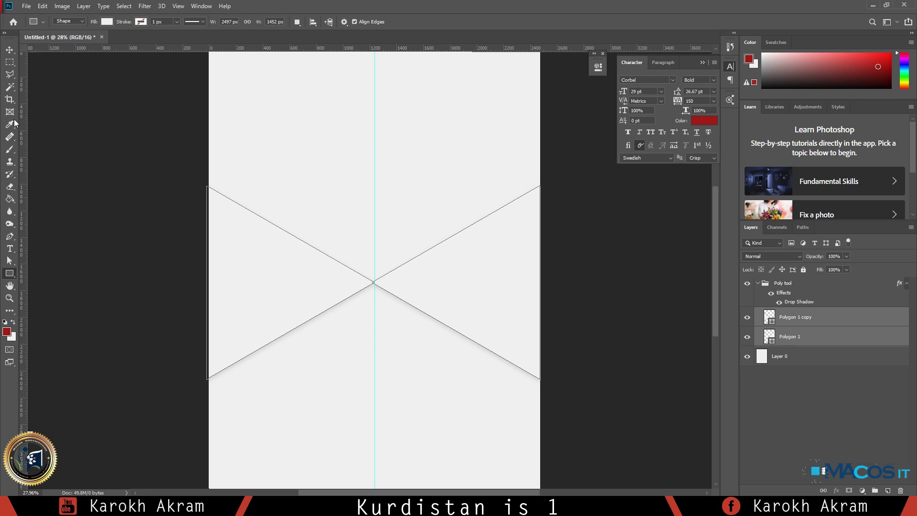
left_click(12, 262)
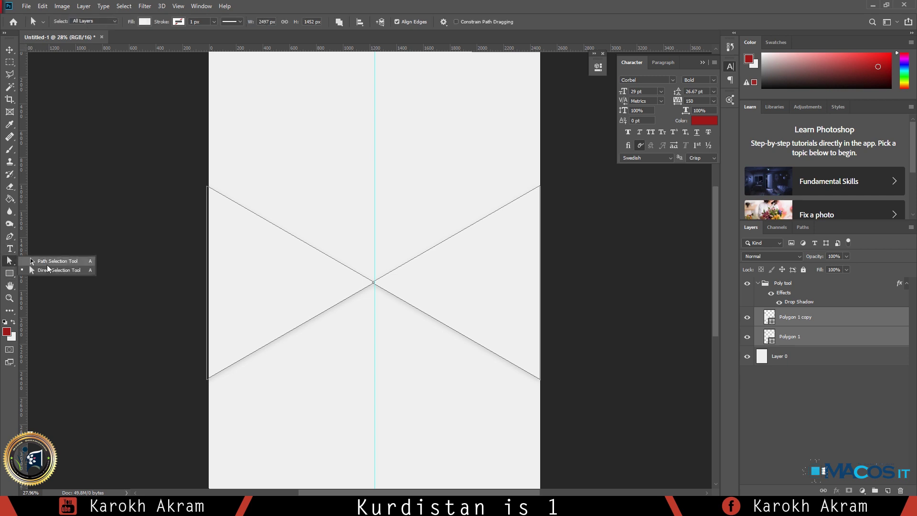
left_click(61, 270)
left_click_drag(159, 154, 587, 231)
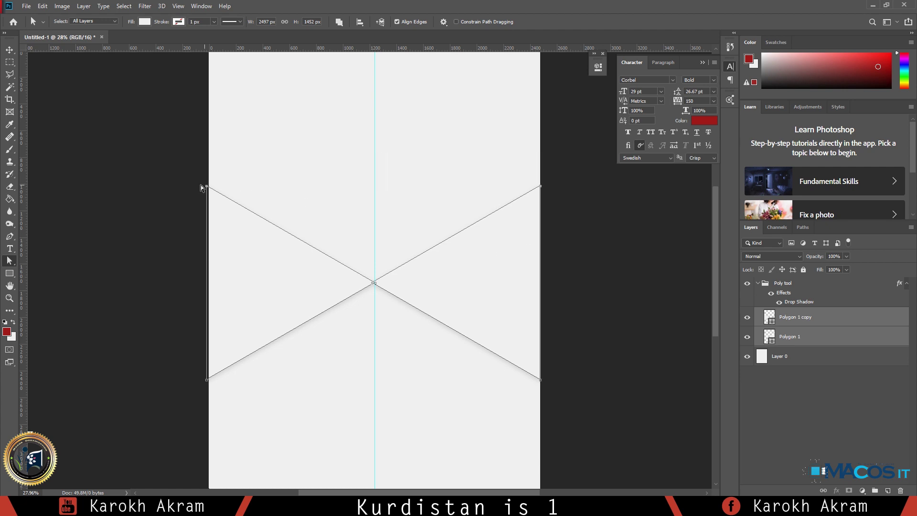
left_click_drag(206, 187, 206, 122)
key("ctrl+z")
key("ctrl+z")
left_click_drag(205, 186, 203, 155)
key("ctrl+z")
left_click_drag(206, 187, 207, 152)
left_click_drag(205, 157, 206, 161)
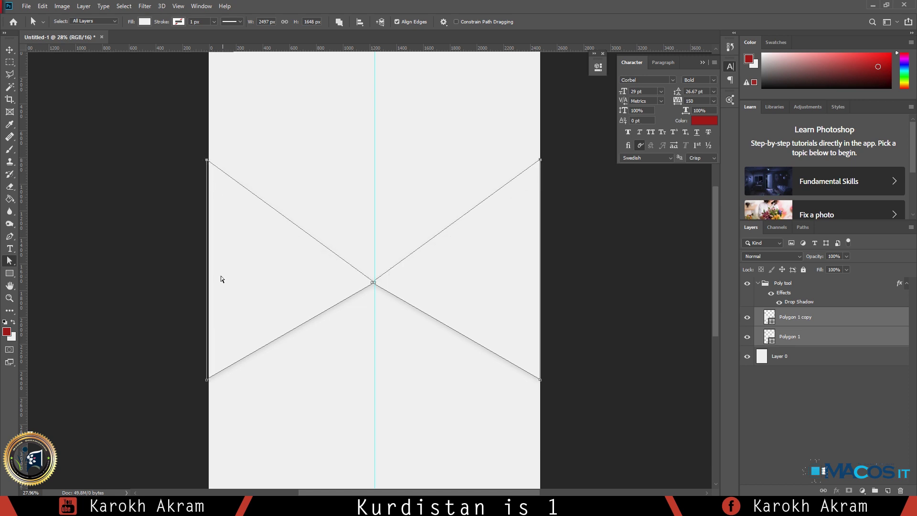
Step: Lower the bottom outer corner points of both polygons together until the shapes are about 1844 px high
left_click(207, 384)
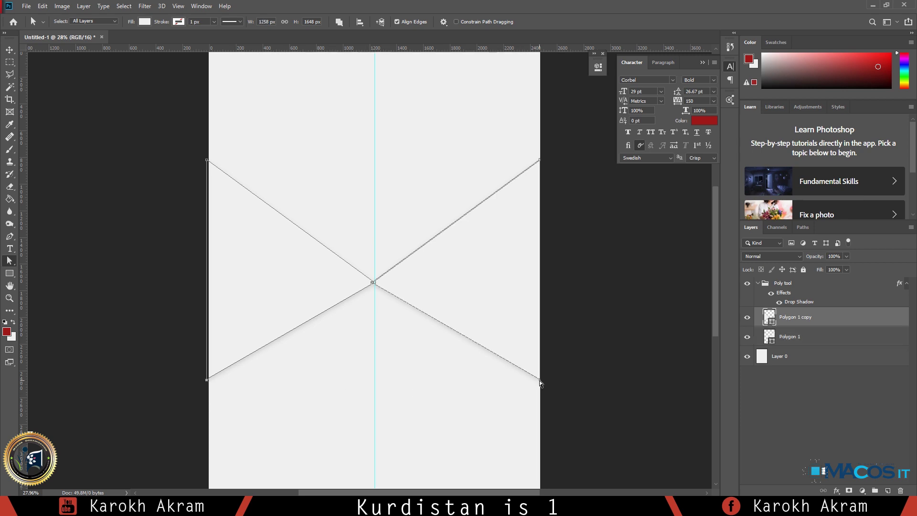
left_click_drag(577, 386, 92, 327)
left_click_drag(206, 382, 206, 406)
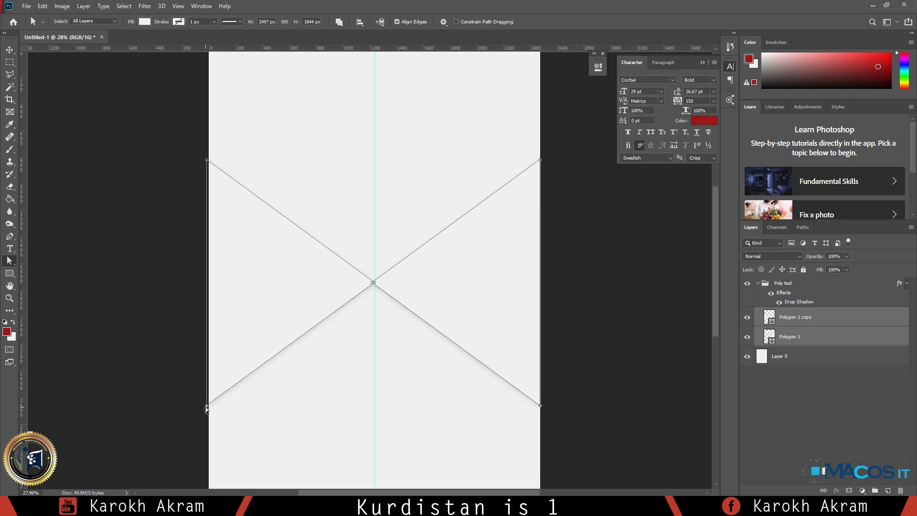
key("v")
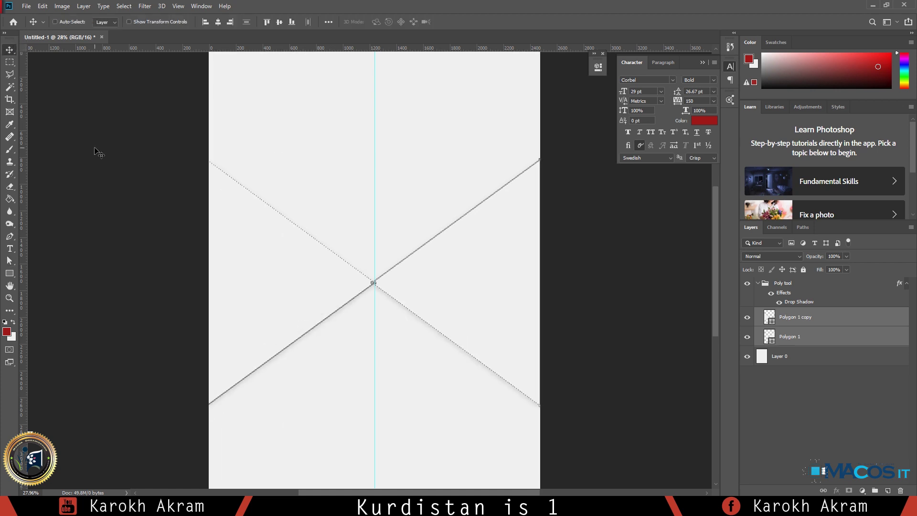
key("ctrl+Return")
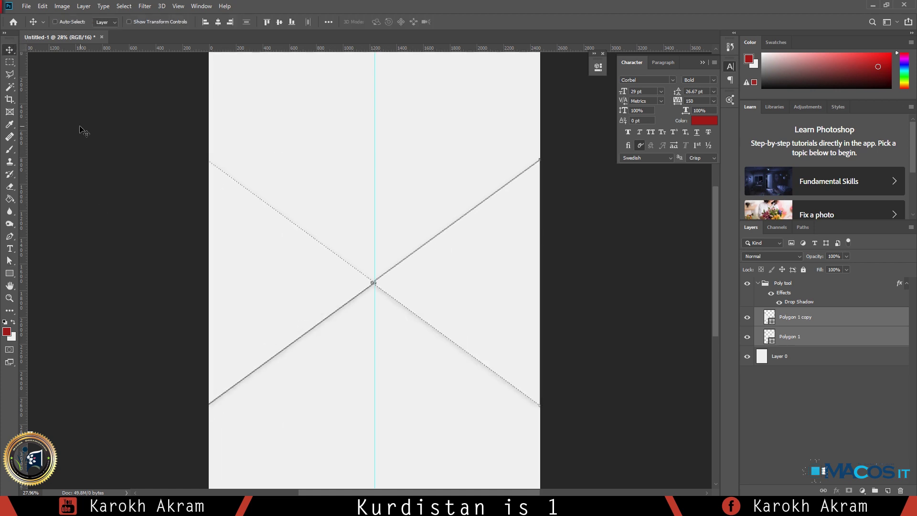
Step: Draw a square of about 636 px and move it onto the vertical guide in the upper part of the page
left_click_drag(9, 273, 59, 274)
left_click_drag(123, 182, 208, 279)
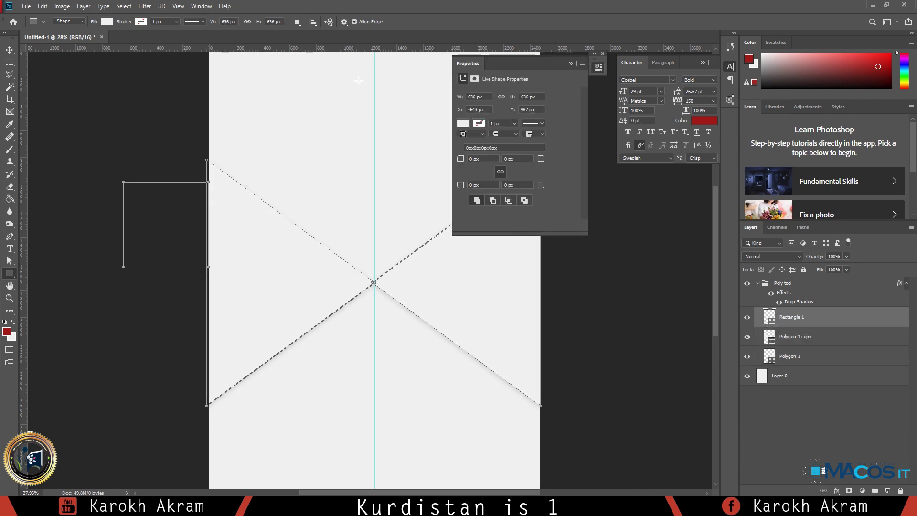
left_click(9, 50)
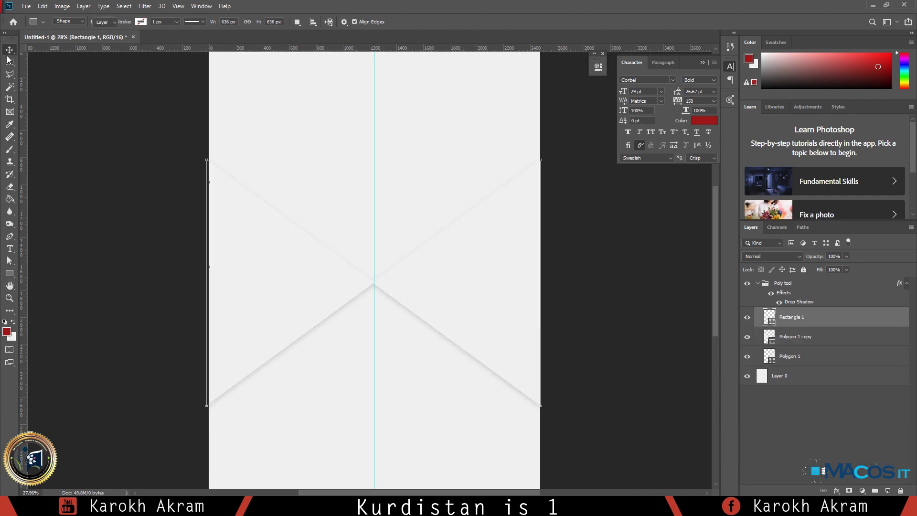
left_click_drag(170, 215, 377, 145)
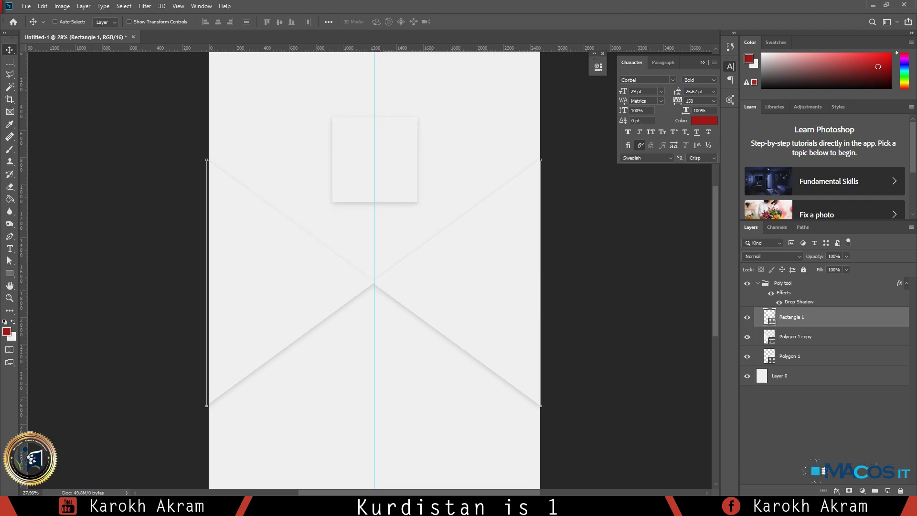
Step: Set the square's stroke color to solid black
left_click(9, 272)
left_click(141, 22)
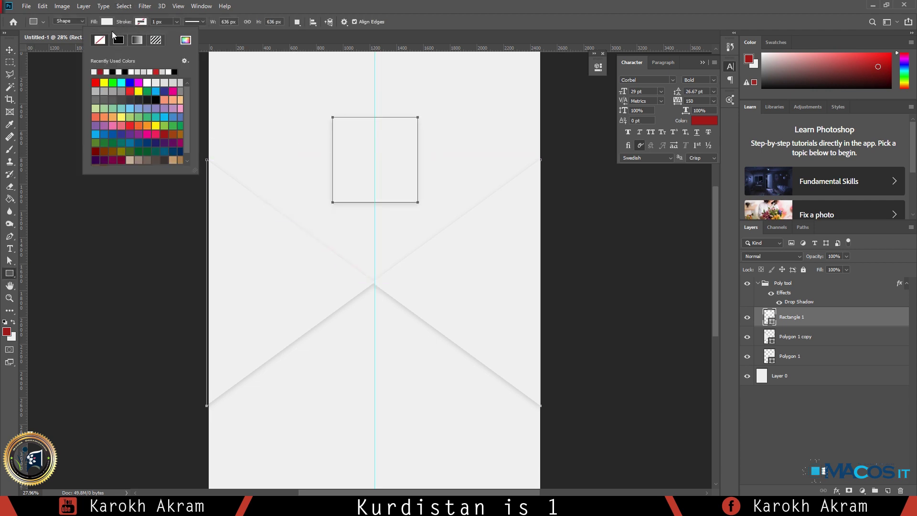
left_click(180, 79)
left_click(175, 73)
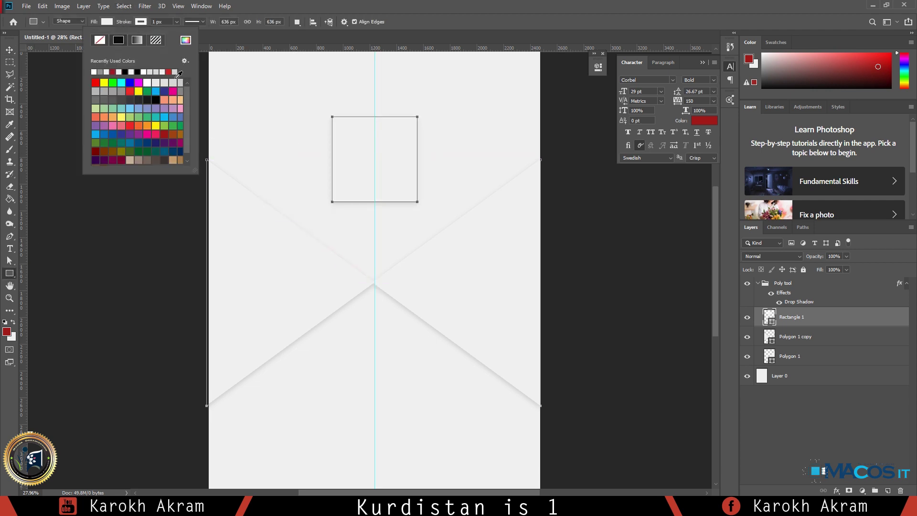
left_click(137, 72)
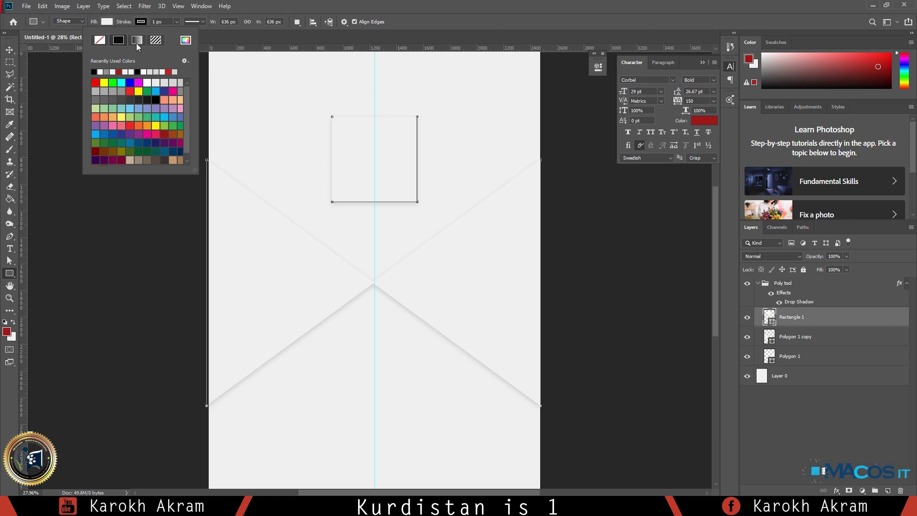
Step: Set the square's stroke width to about 7.41 px
left_click(172, 25)
left_click(175, 23)
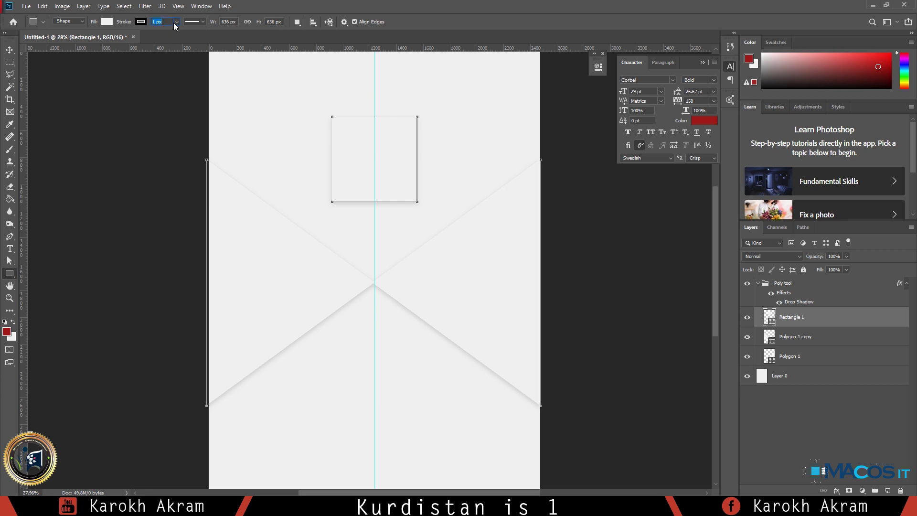
left_click_drag(173, 35, 198, 34)
left_click_drag(806, 324, 804, 279)
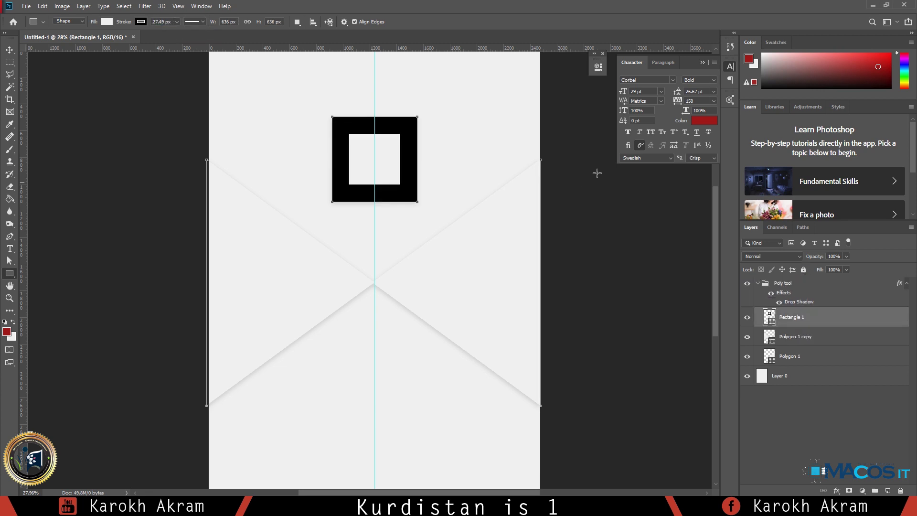
left_click_drag(153, 31, 156, 30)
left_click(9, 49)
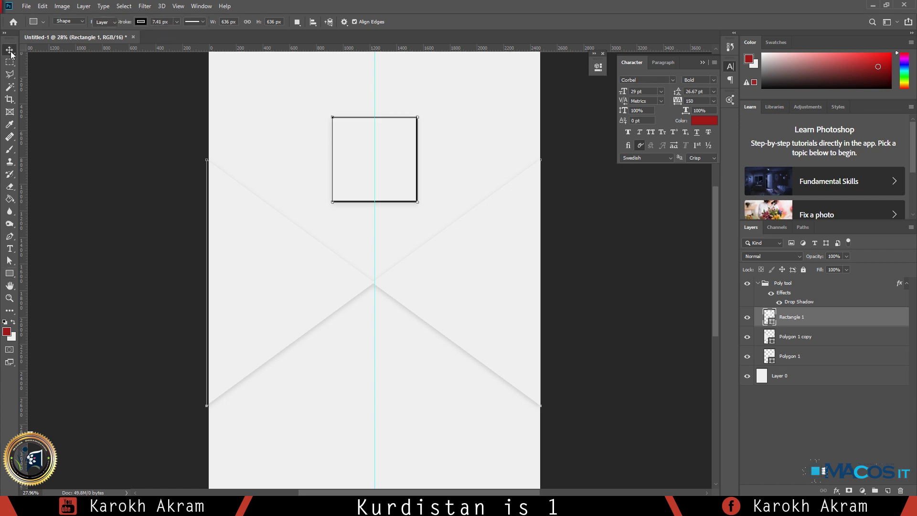
Step: Move the square slightly down and left, and hide both polygon layers and Layer 0
scroll(399, 185, "up", 4)
scroll(364, 159, "down", 4)
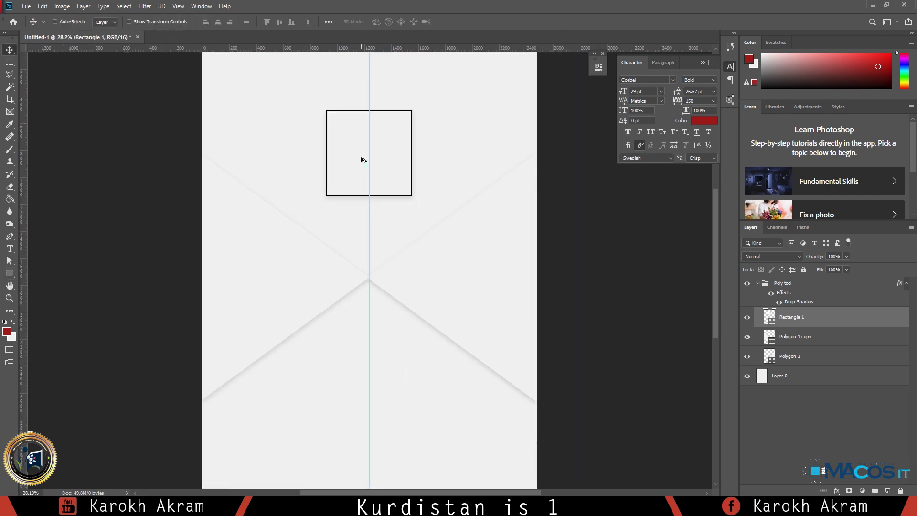
scroll(363, 159, "down", 2)
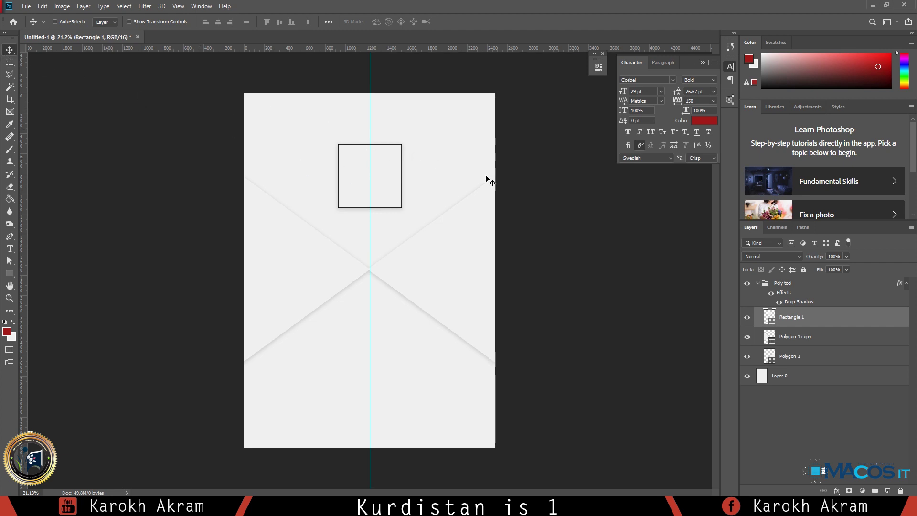
left_click_drag(355, 172, 338, 204)
key("ctrl+t")
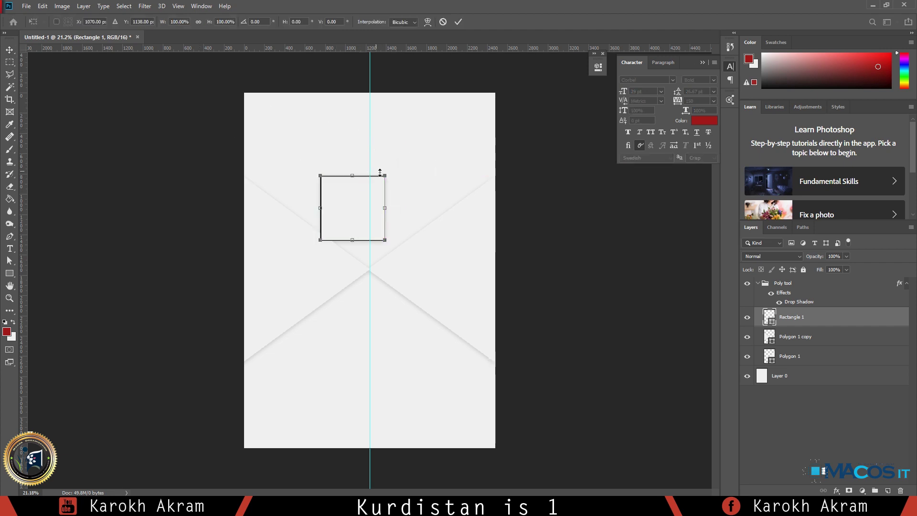
left_click_drag(747, 337, 748, 376)
key("Return")
Step: Rotate the square by -45 degrees into a diamond and apply the transformation
key("ctrl+t")
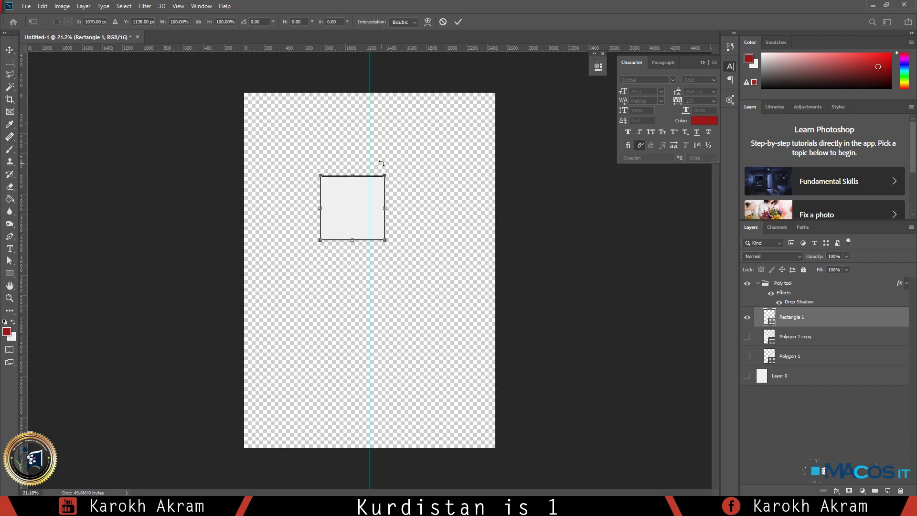
left_click_drag(390, 164, 383, 224)
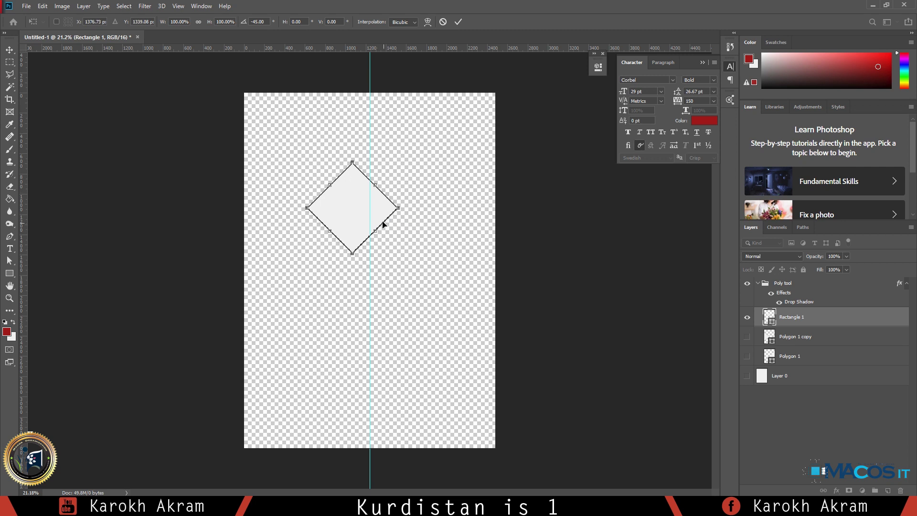
left_click(10, 49)
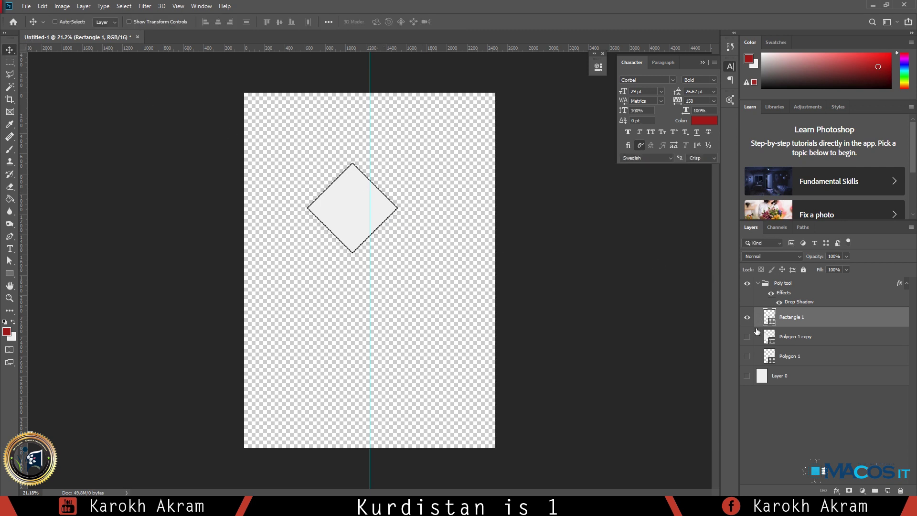
Step: Try placing a duplicate of the diamond diagonally down and left, edge to edge with the original
left_click_drag(357, 213, 306, 254)
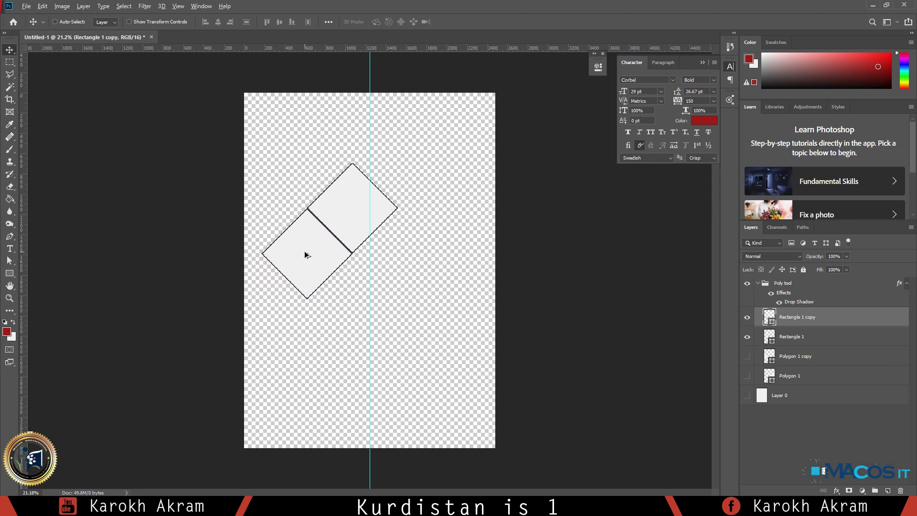
key("ctrl+z")
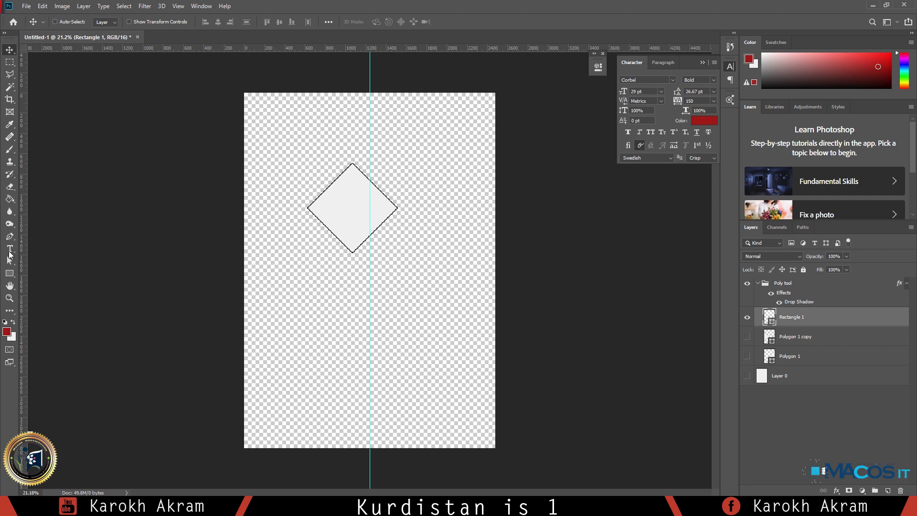
Step: Increase the diamond's stroke width to about 40.16 px
left_click(9, 273)
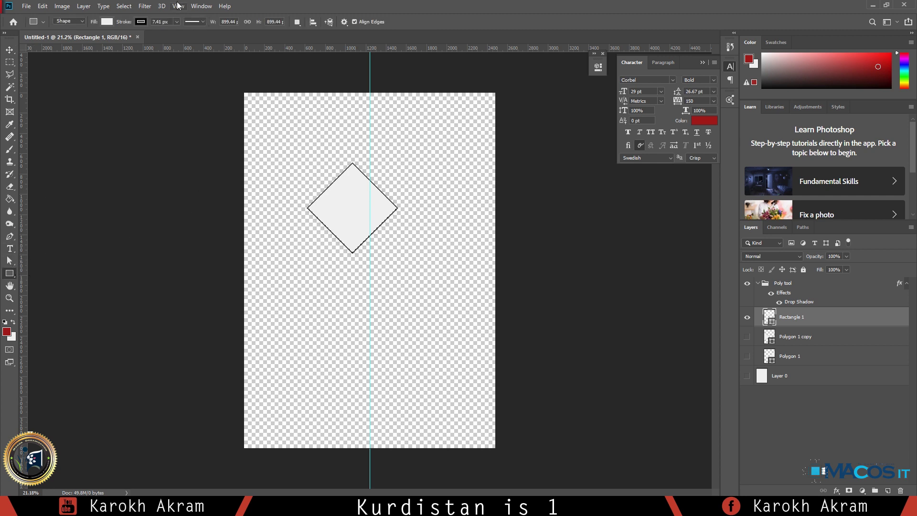
left_click(177, 21)
scroll(304, 125, "up", 4)
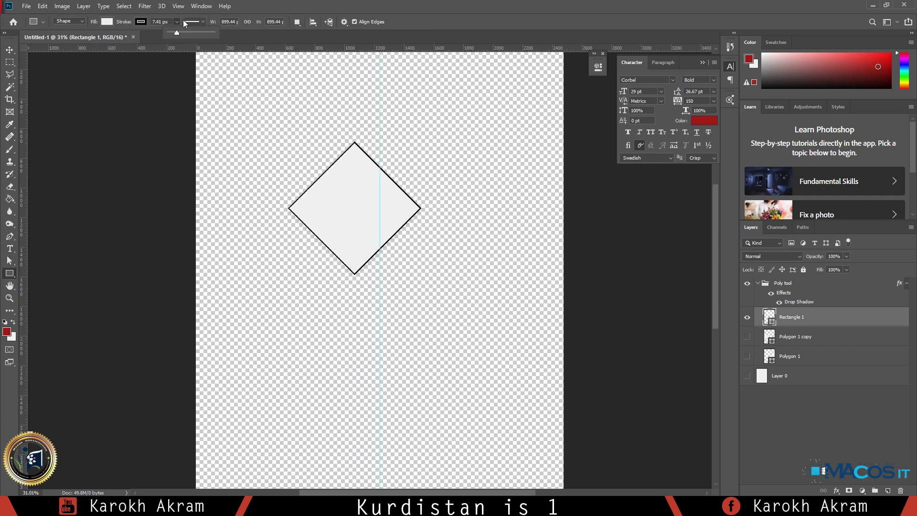
left_click_drag(182, 33, 182, 34)
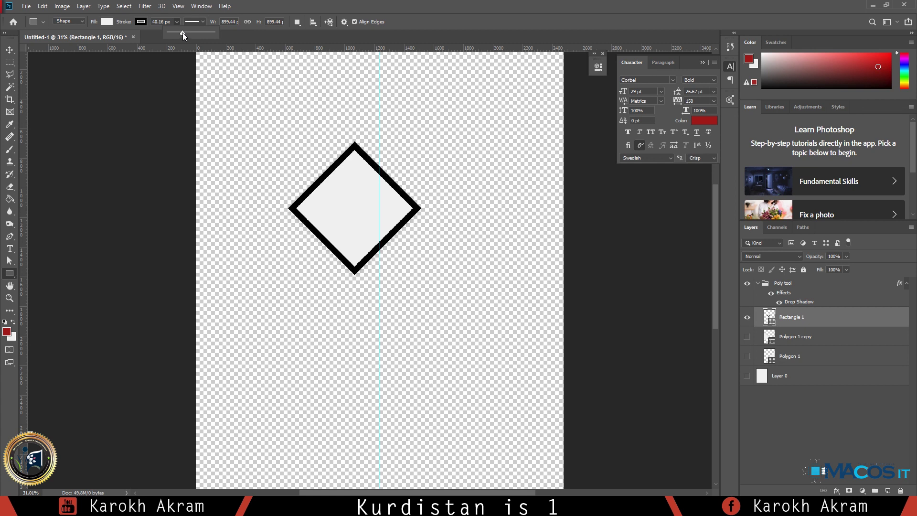
left_click(15, 48)
Step: Change the diamond's stroke color to light gray using a recently used color
left_click(9, 273)
left_click(144, 22)
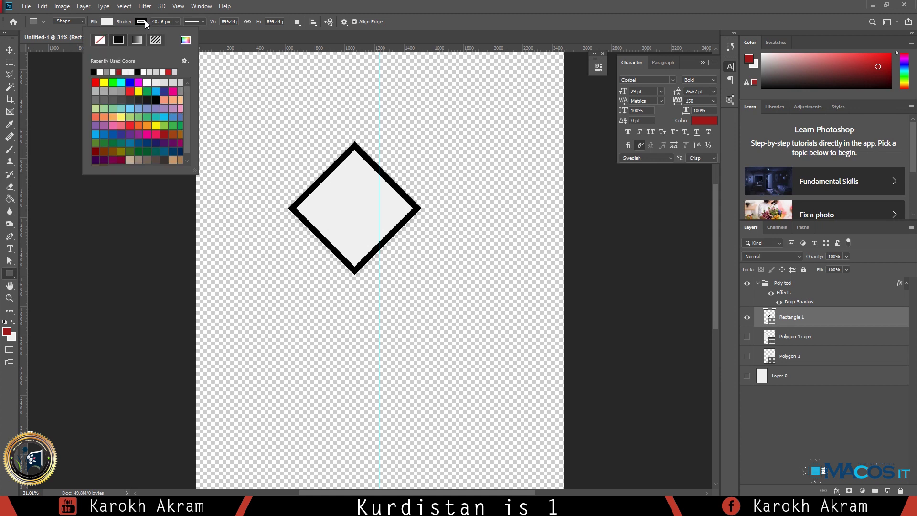
left_click(169, 72)
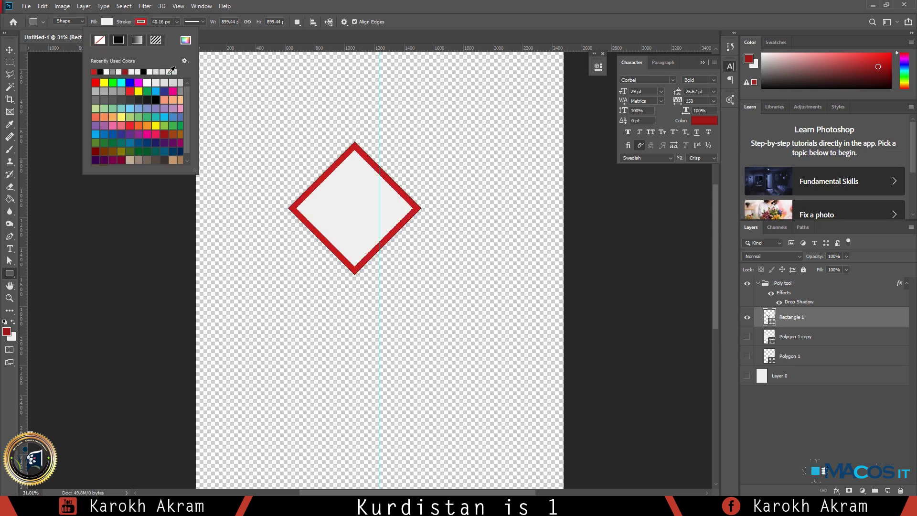
left_click(170, 72)
left_click(172, 72)
Step: Fill the diamond with the recently used dark red
left_click(108, 22)
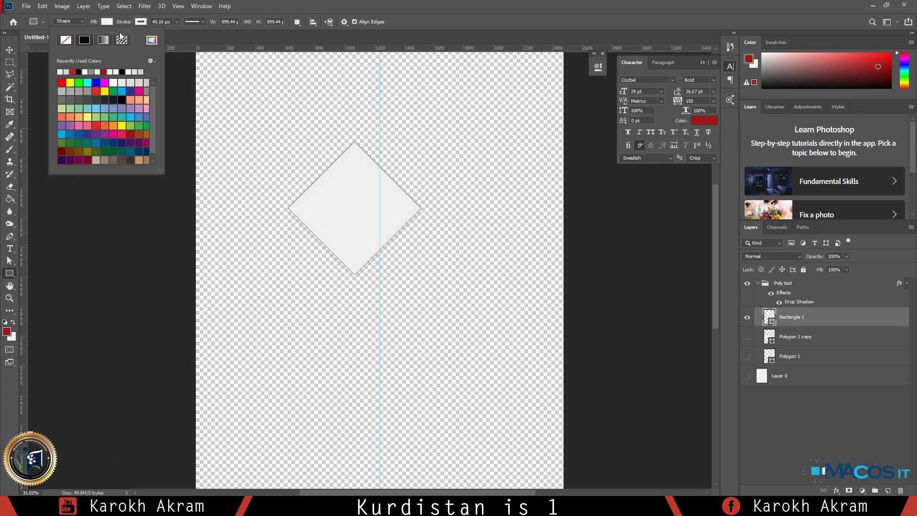
left_click(104, 72)
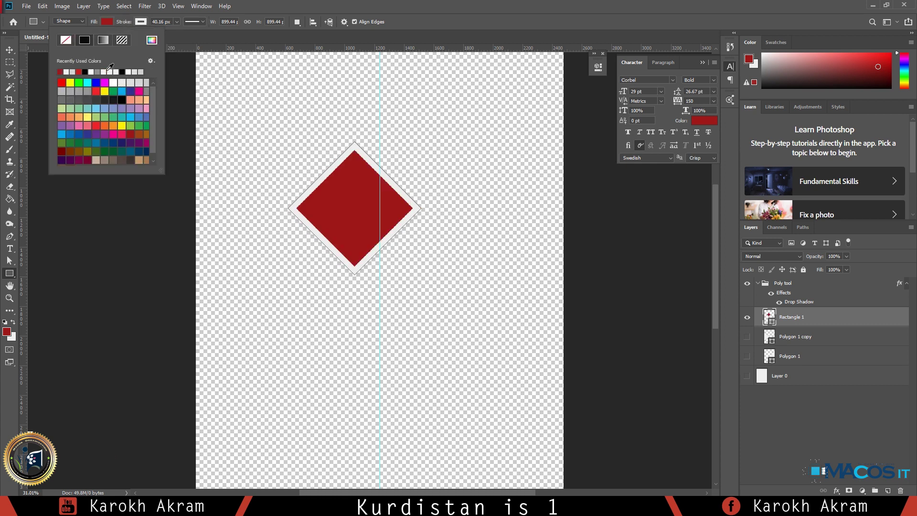
left_click(11, 51)
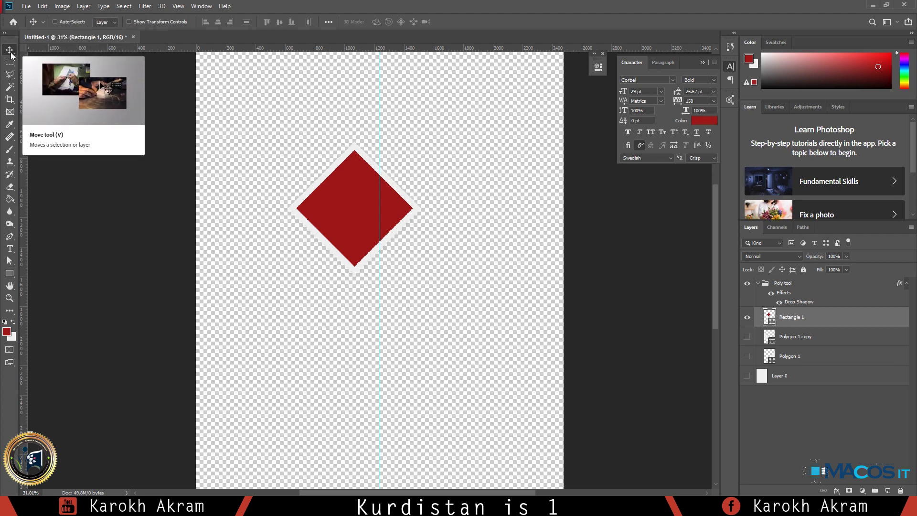
Step: Duplicate the red diamond three times and arrange the four edge to edge into one larger diamond
left_click_drag(348, 204, 419, 269)
key("ctrl+z")
left_click_drag(347, 233, 360, 367)
left_click_drag(349, 310, 415, 310)
key("ctrl+z")
left_click_drag(363, 319, 297, 277)
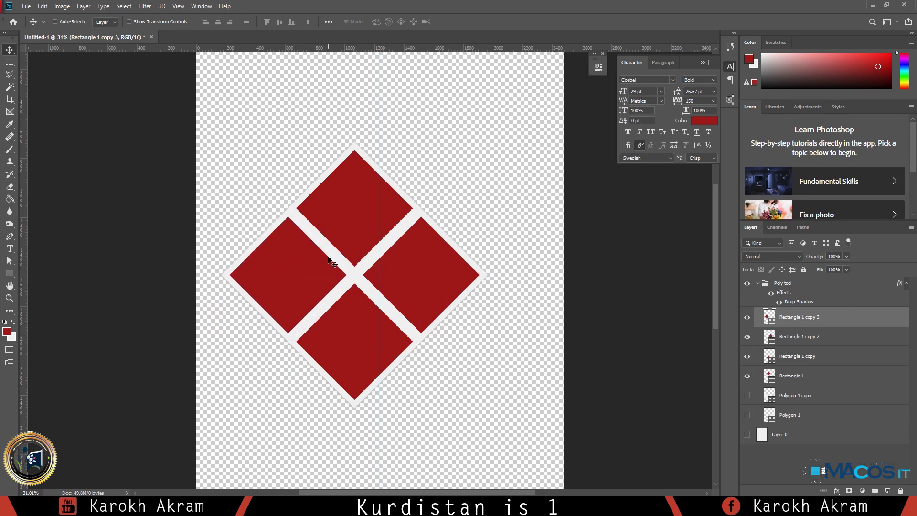
Step: Group the four diamond layers and give the group a drop shadow at 38% opacity
left_click(792, 377, "shift")
key("ctrl+g")
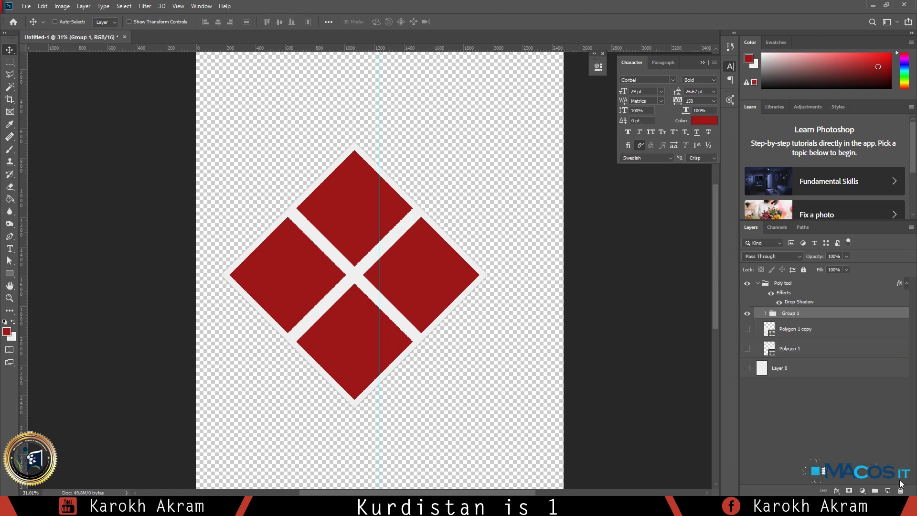
right_click(782, 314)
left_click(808, 129)
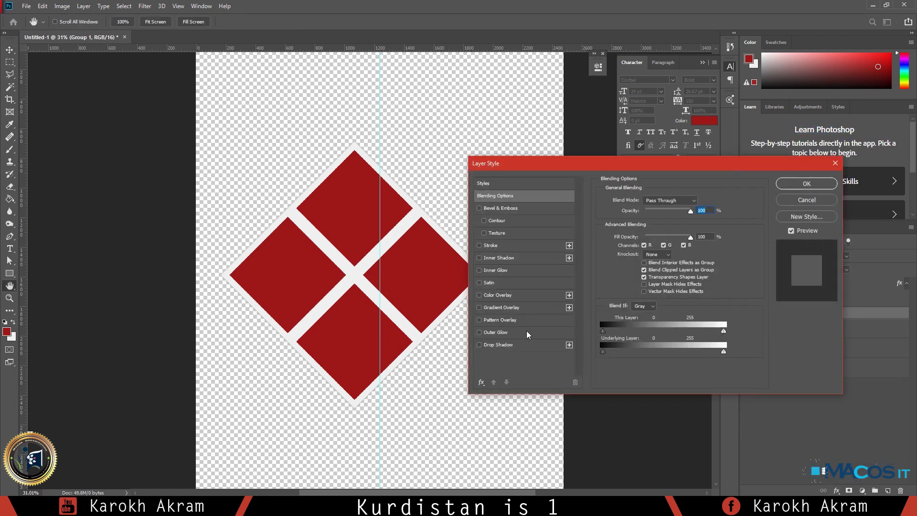
left_click(486, 345)
left_click_drag(642, 214, 653, 214)
left_click(807, 184)
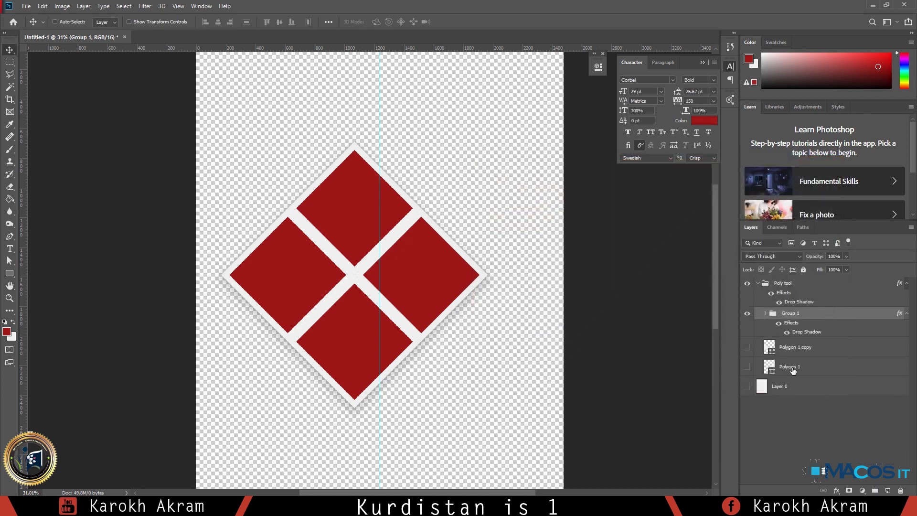
Step: Add an empty layer inside the diamond group and merge it with the four diamond shapes into one layer
left_click(765, 314)
left_click(765, 314)
left_click(767, 314)
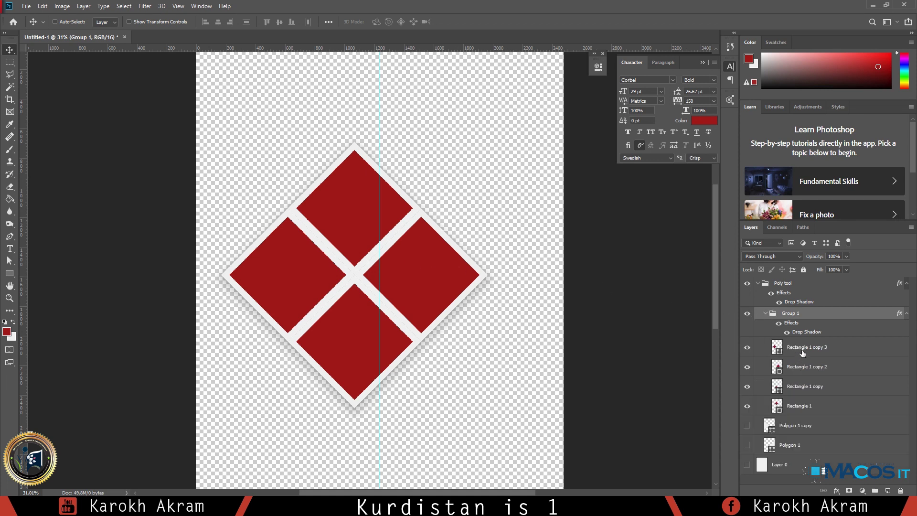
left_click(807, 348)
left_click(887, 491)
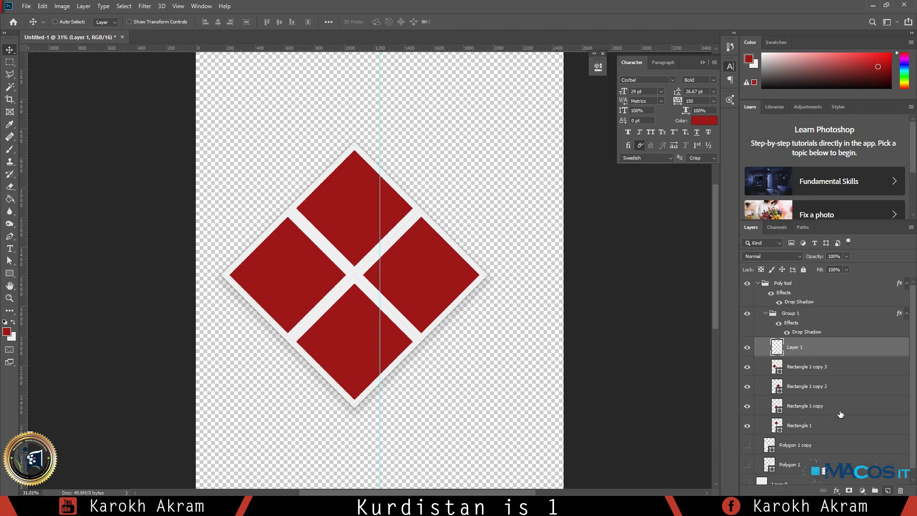
left_click(821, 431, "shift")
key("ctrl+e")
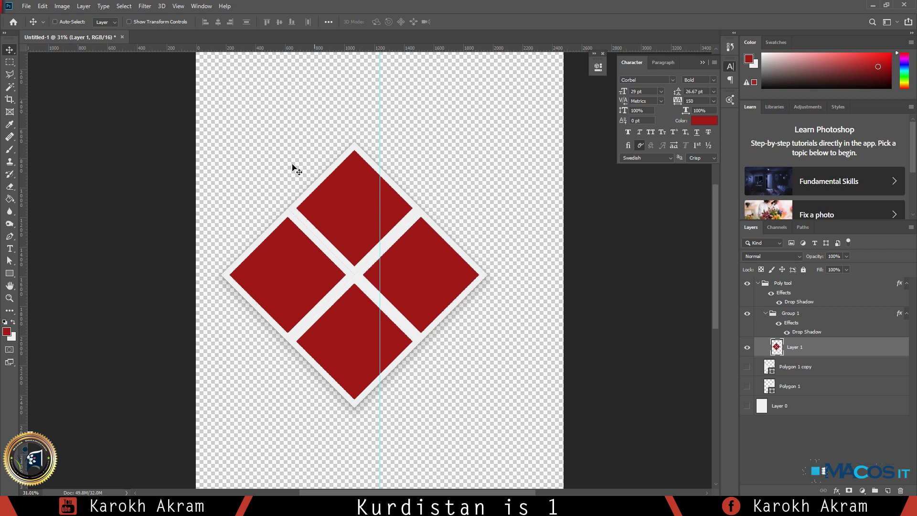
Step: Swap the foreground and background colors and fill the seams in the diamonds' borders with light gray using the Paint Bucket
scroll(340, 285, "up", 7)
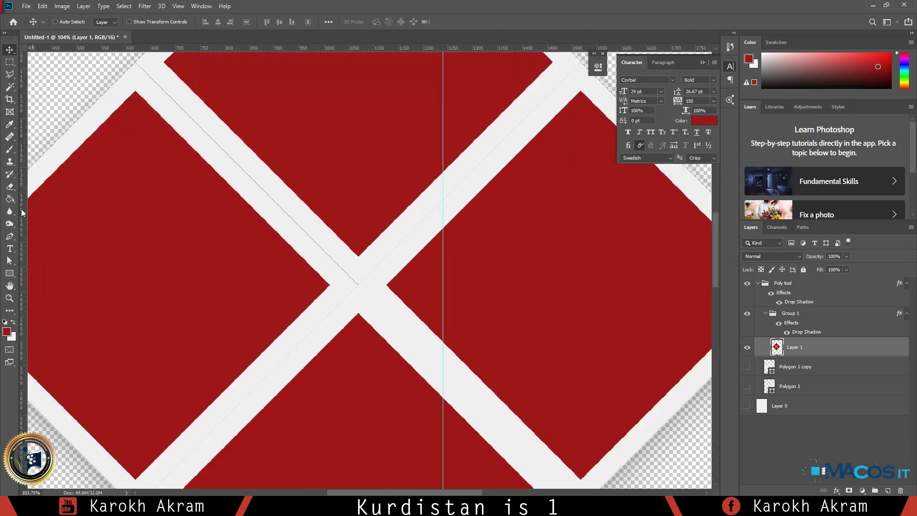
left_click(11, 337)
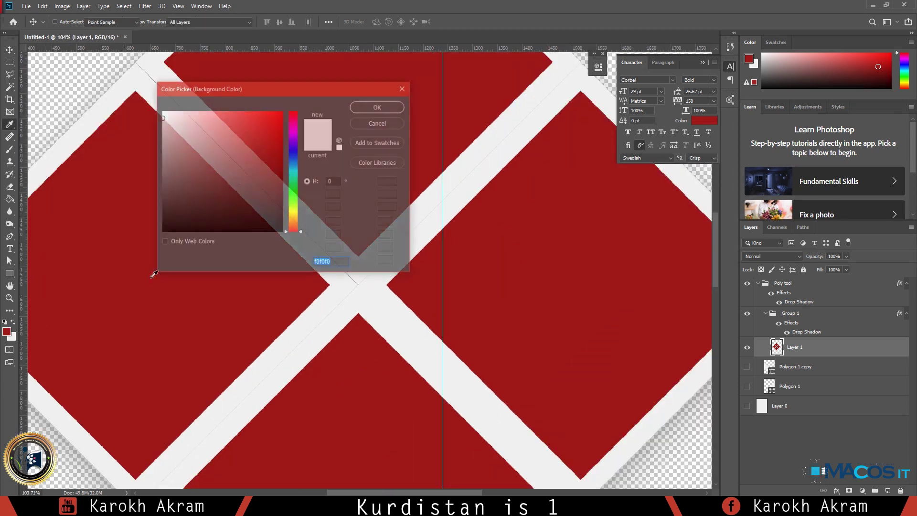
left_click(375, 107)
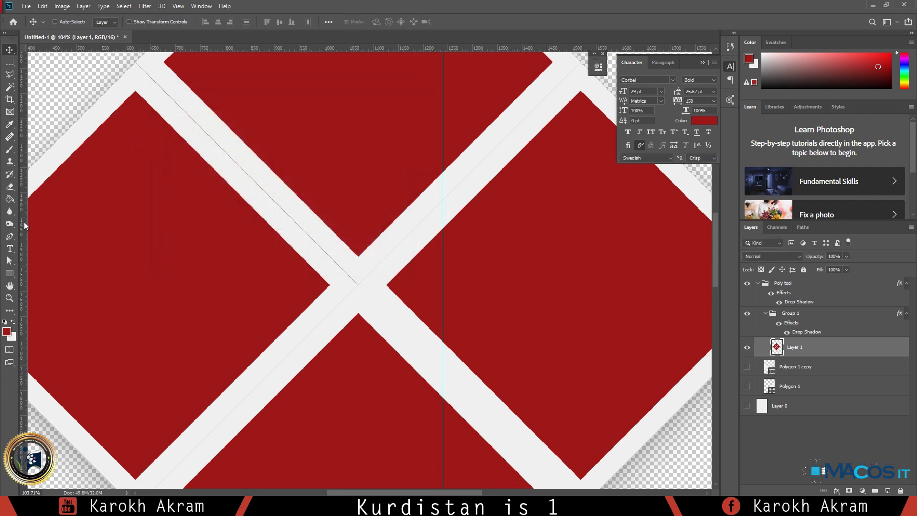
left_click(10, 199)
left_click(258, 199)
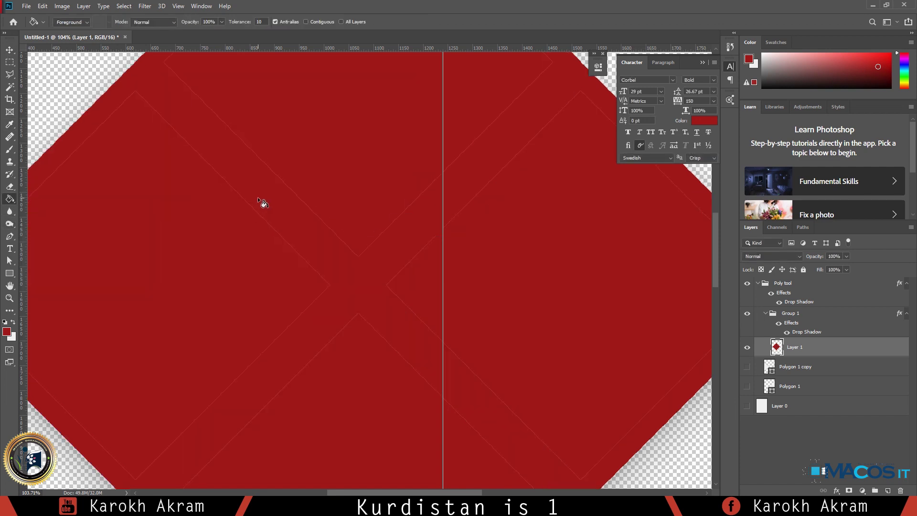
key("ctrl+z")
left_click(13, 322)
left_click(263, 213)
scroll(251, 193, "down", 2)
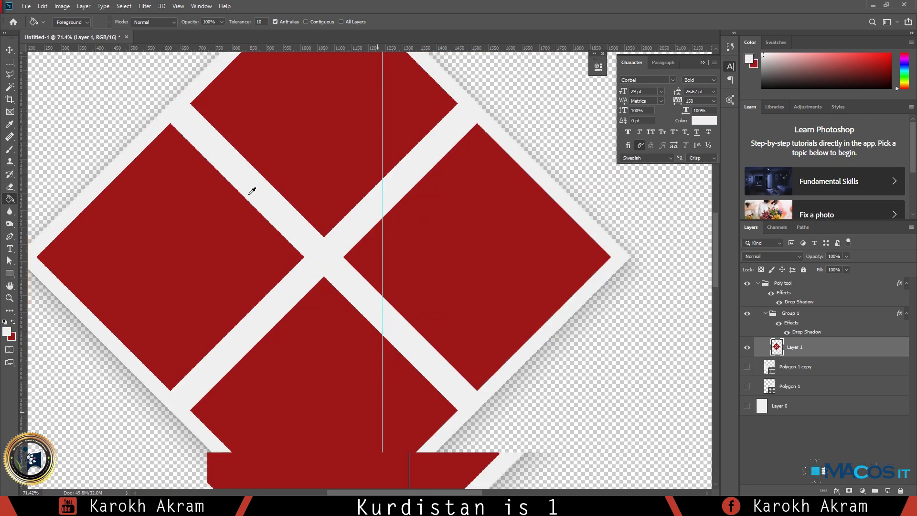
Step: Make the two hidden polygon layers and the background layer visible
scroll(252, 191, "down", 3)
left_click(747, 367)
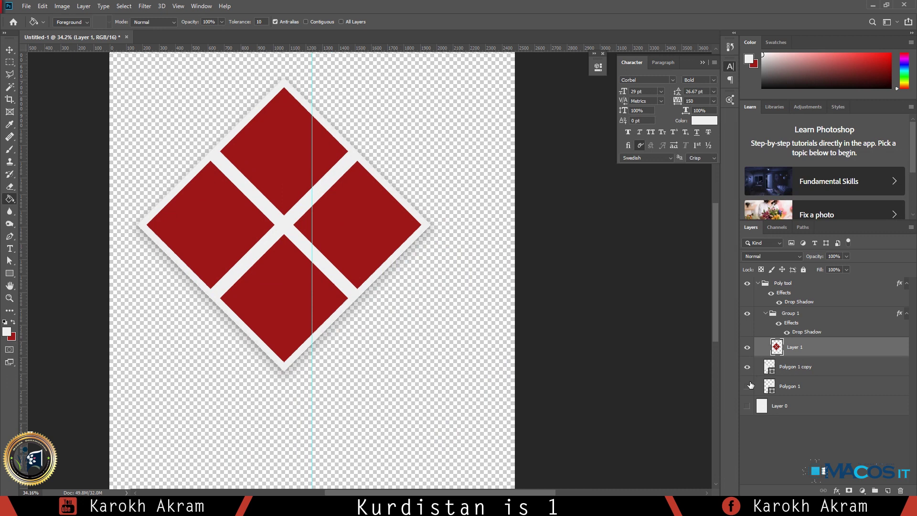
left_click_drag(748, 386, 748, 406)
Step: Center the merged diamond artwork horizontally and vertically on the page
key("v")
key("ctrl+a")
left_click(277, 23)
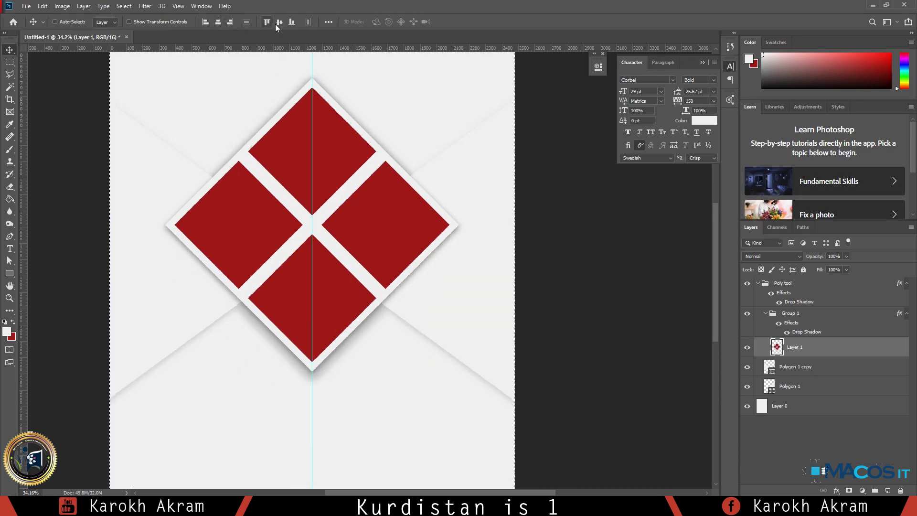
left_click(292, 21)
left_click(279, 21)
key("ctrl+d")
scroll(322, 281, "down", 3)
scroll(320, 232, "up", 2)
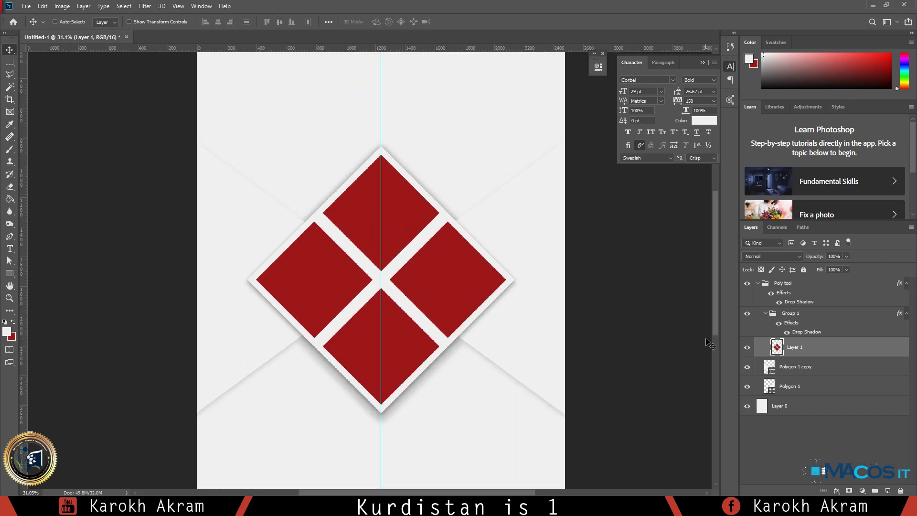
Step: Fine-tune the opacity and size of the diamond group's drop shadow
right_click(796, 315)
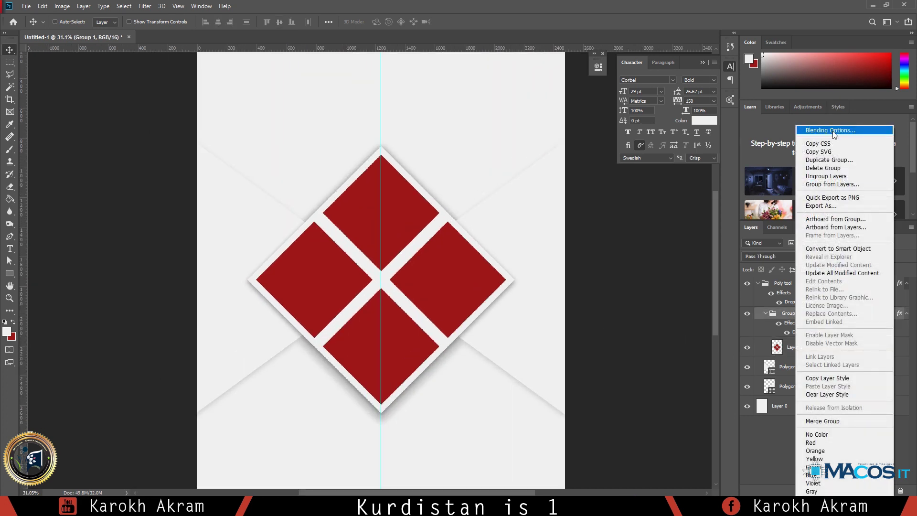
left_click(832, 128)
left_click(497, 345)
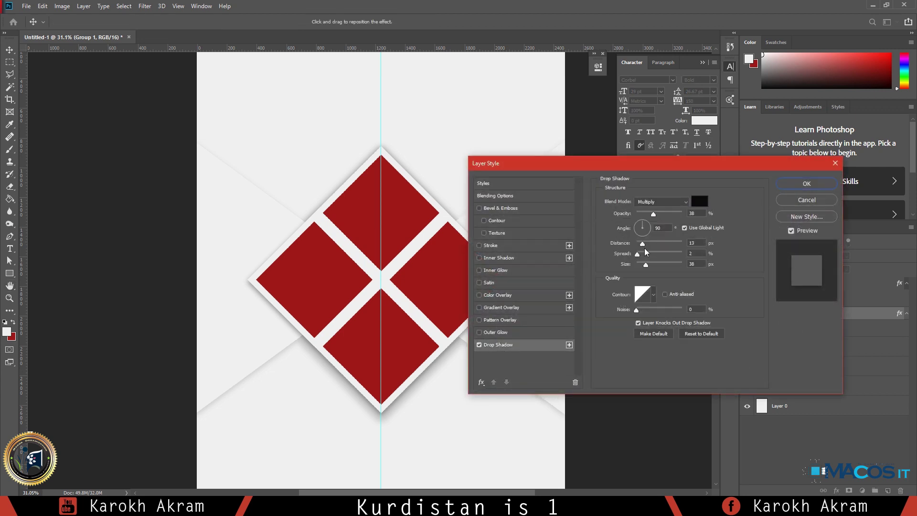
left_click_drag(645, 264, 650, 264)
left_click_drag(644, 210, 646, 213)
left_click_drag(646, 268, 645, 265)
left_click_drag(646, 214, 642, 216)
left_click(8, 52)
left_click(802, 191)
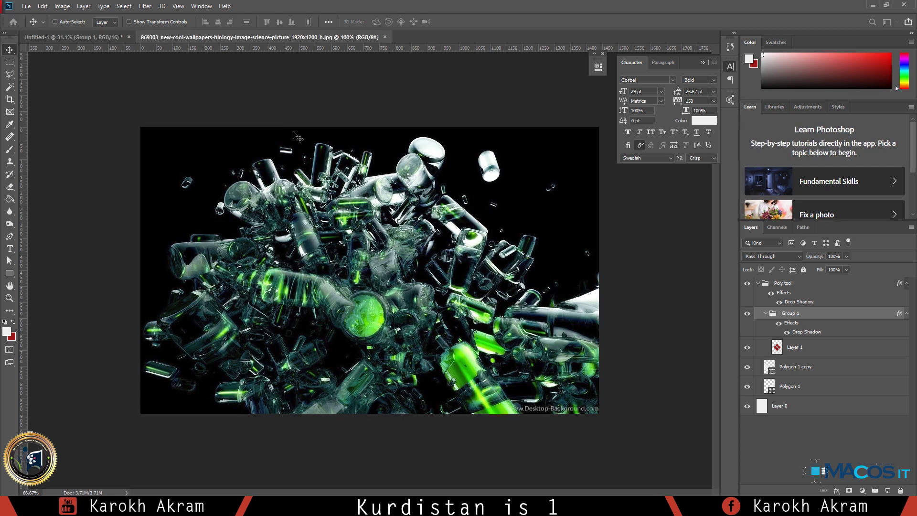
Step: Bring the green glass wallpaper image into the Untitled-1 document and position it over the diamonds
left_click_drag(336, 233, 100, 47)
left_click_drag(98, 40, 434, 321)
left_click(447, 195)
scroll(352, 203, "down", 3)
left_click_drag(390, 299, 340, 240)
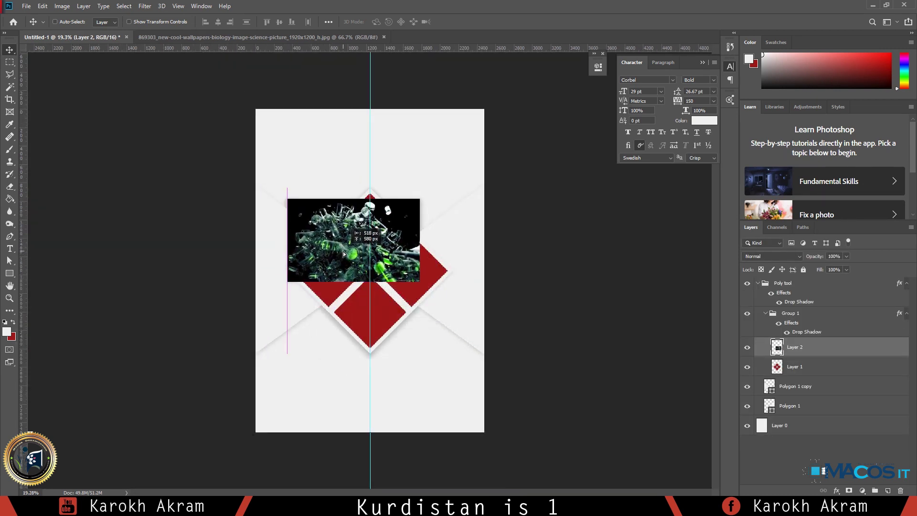
Step: Scale the image to about 185.21% width and 211.67% height and move it to cover all four diamonds
key("ctrl+t")
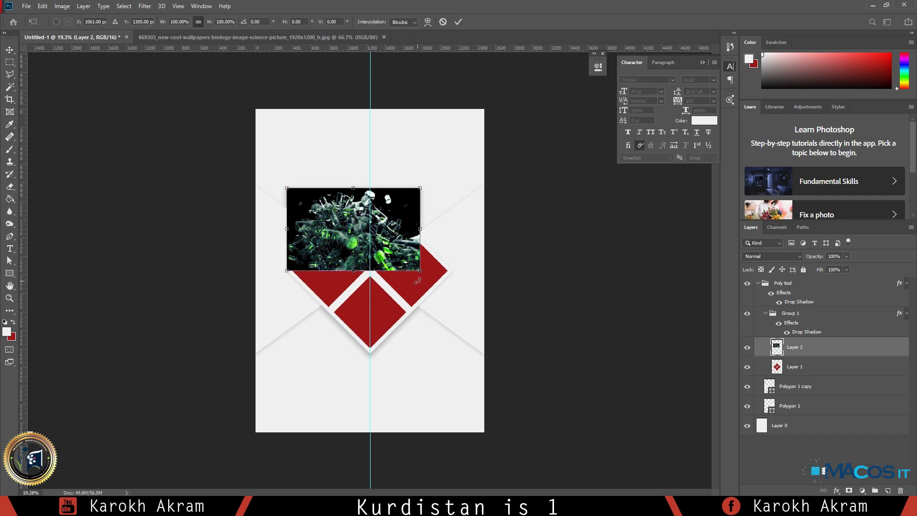
left_click_drag(421, 272, 533, 364)
left_click_drag(448, 308, 408, 304)
key("Return")
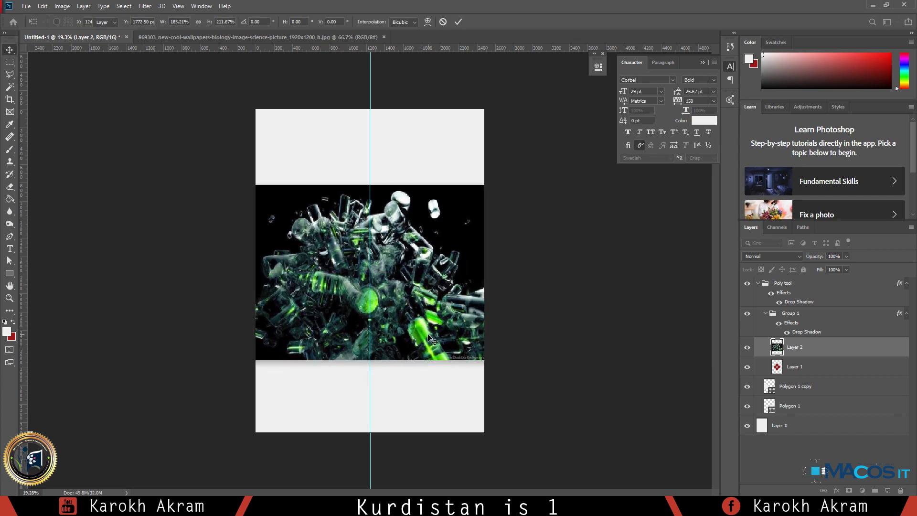
Step: Hide the image layer and select all four red diamond areas on the merged layer with the Magic Wand
left_click(799, 369)
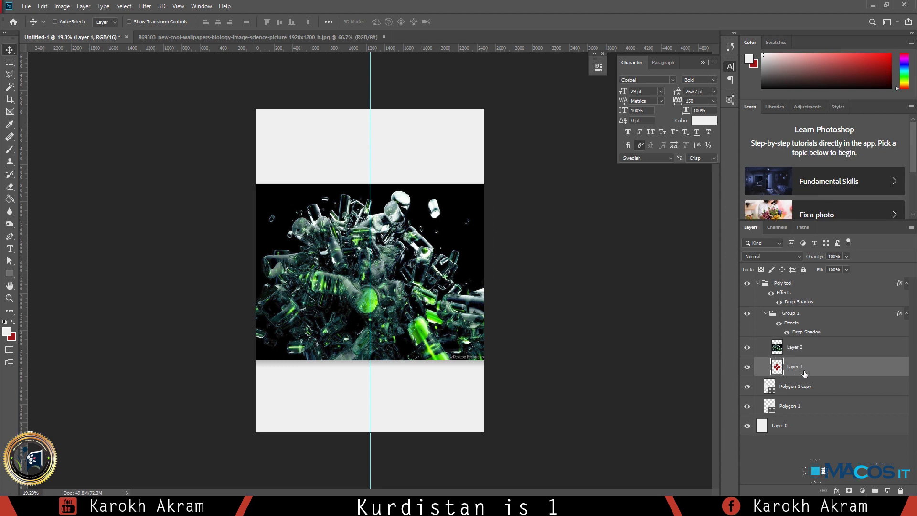
left_click(747, 347)
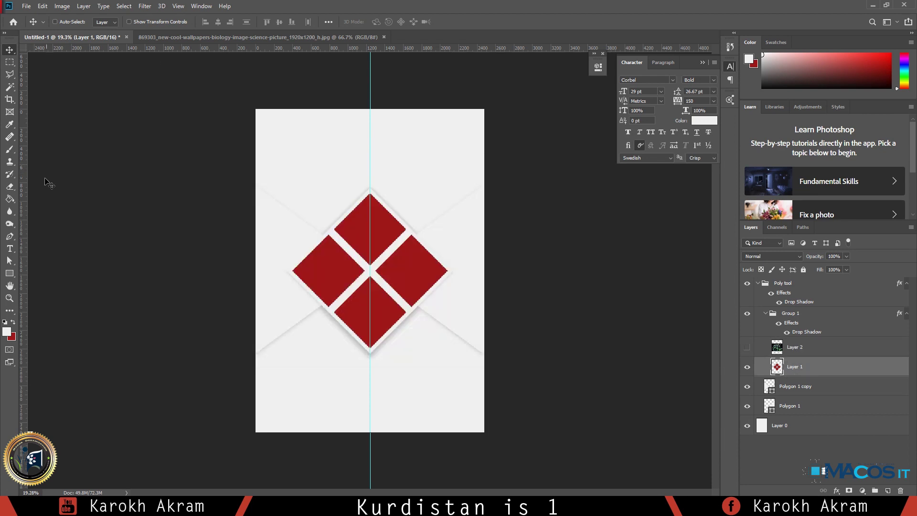
left_click(9, 149)
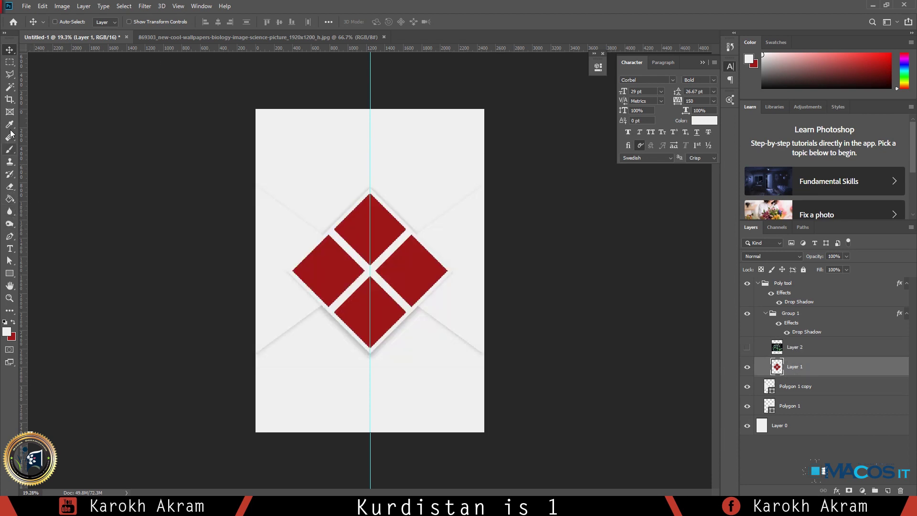
left_click(13, 89)
left_click(36, 97)
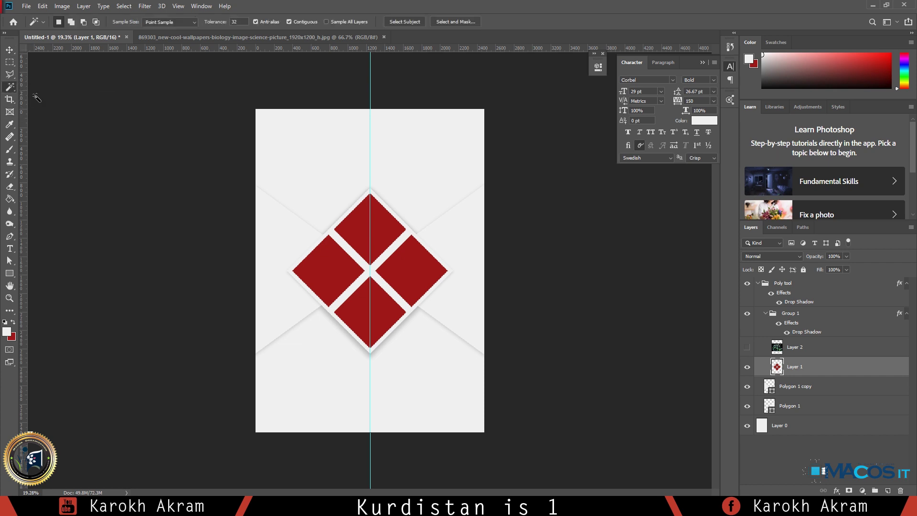
left_click(354, 238)
key("shift")
left_click(321, 276, "shift")
left_click(385, 311, "shift")
left_click(430, 291, "shift")
Step: Show the image layer, copy its selected diamond areas to a new layer, and delete the full image layer
left_click(747, 347)
left_click(793, 348)
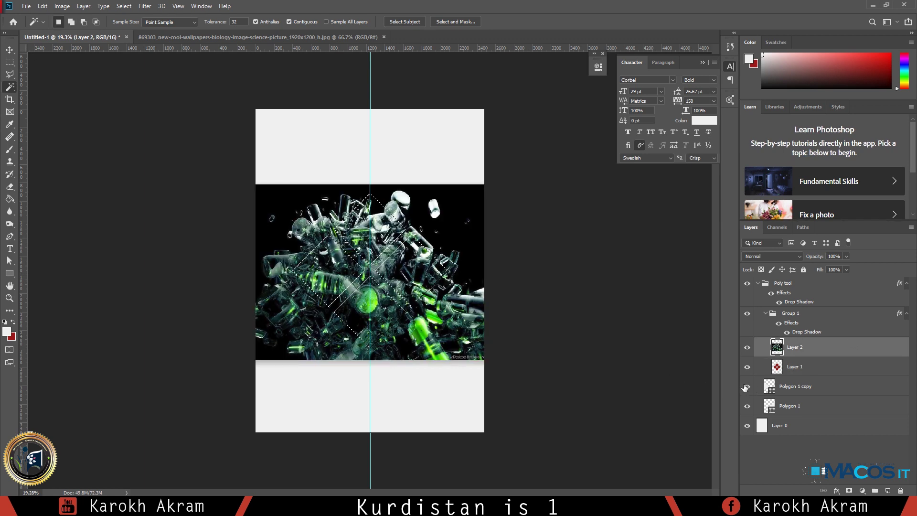
key("ctrl+j")
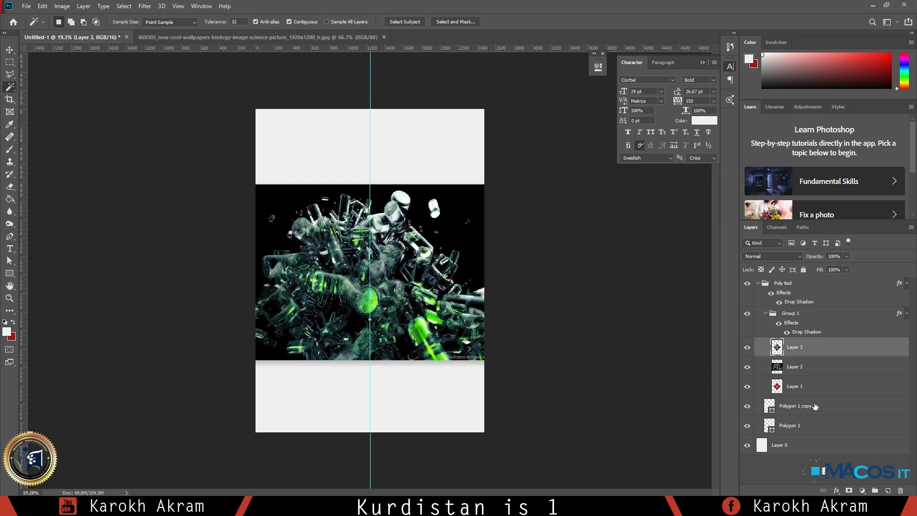
left_click(802, 376)
key("Delete")
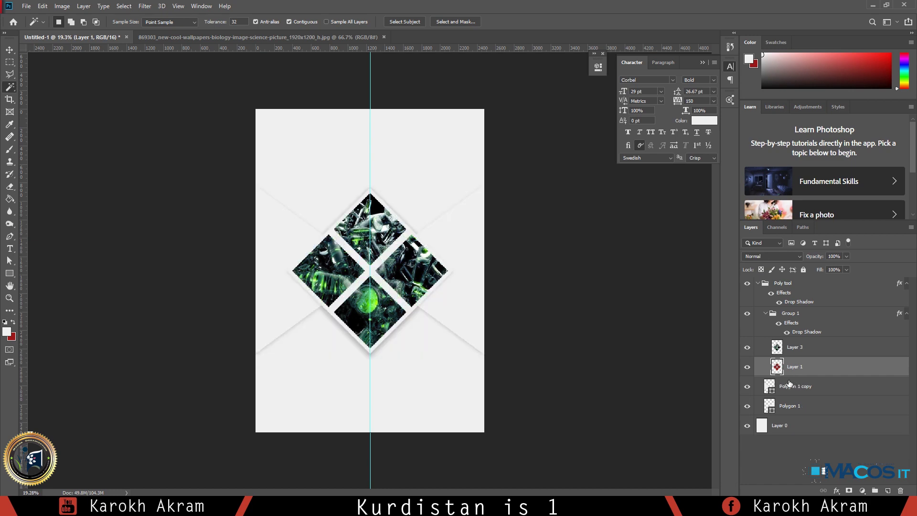
Step: Draw a light gray circle about 734 px wide over the diamonds' center and move its layer above the Poly tool group
scroll(361, 276, "up", 7)
left_click(9, 273)
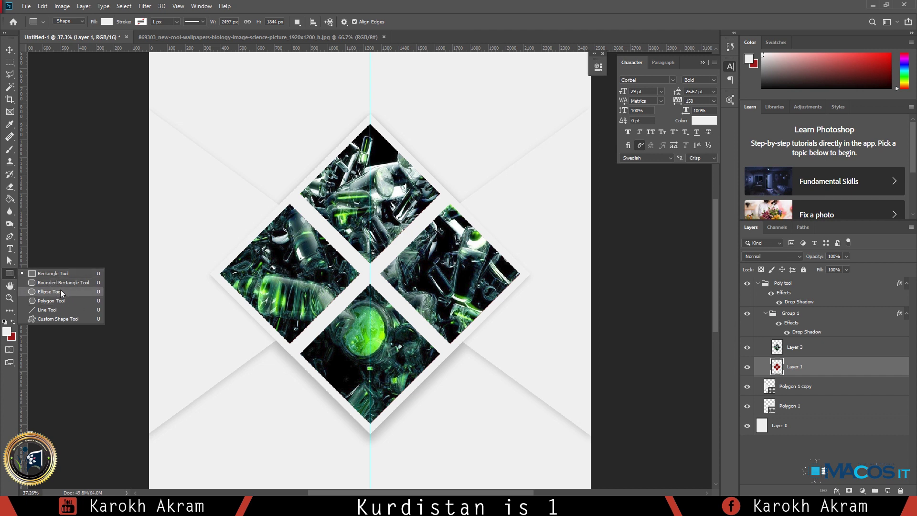
left_click(60, 291)
left_click_drag(356, 281, 420, 218)
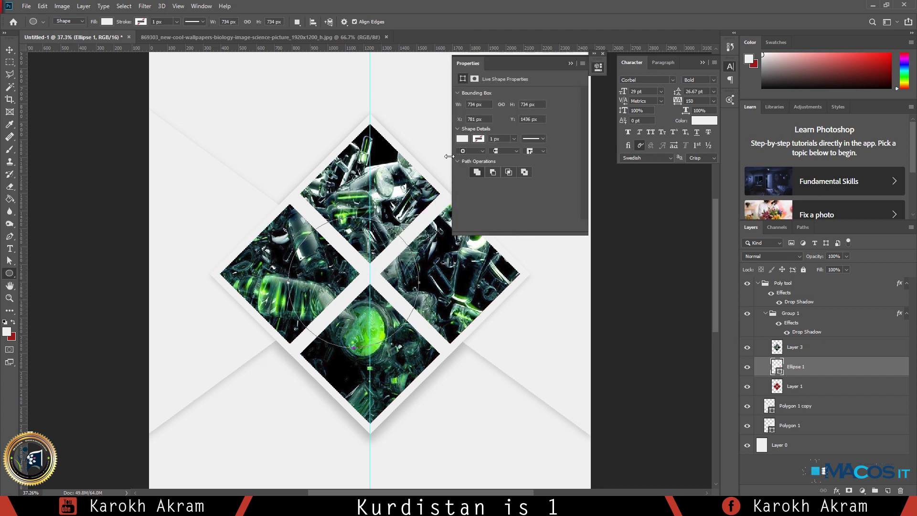
left_click(569, 64)
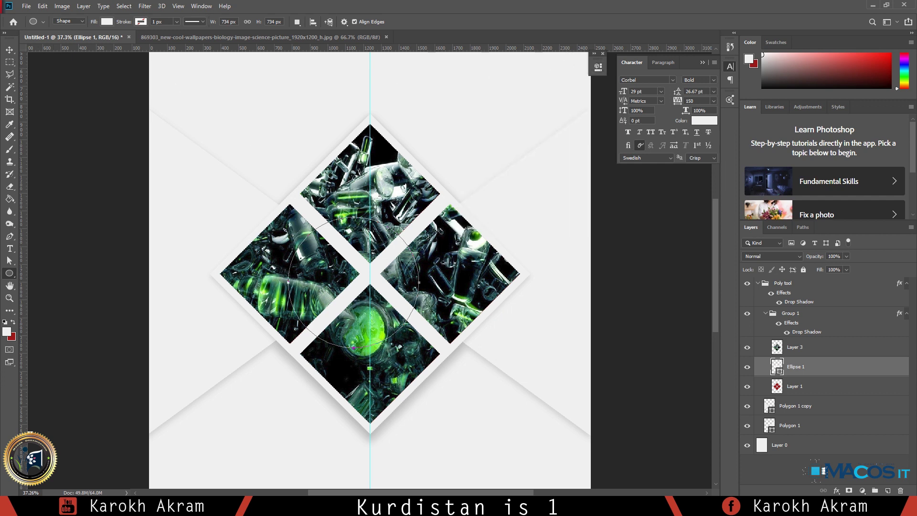
left_click_drag(798, 370, 807, 280)
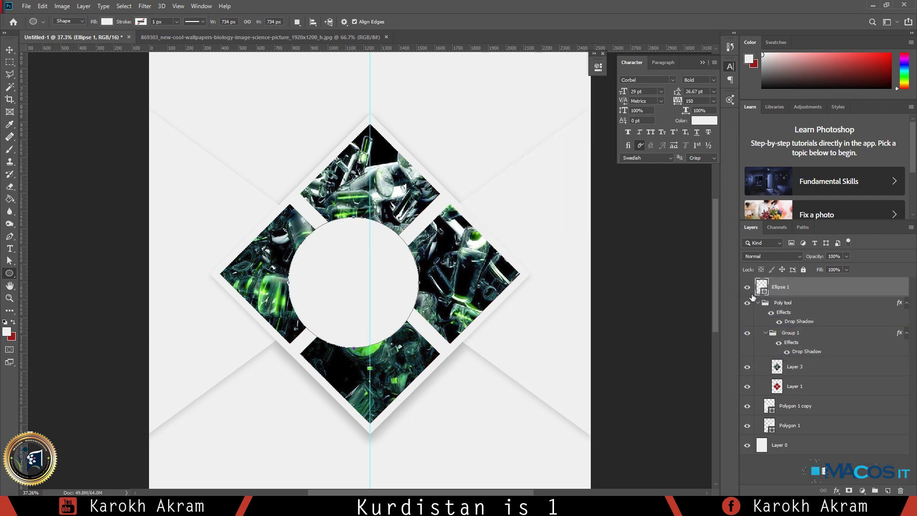
left_click(758, 302)
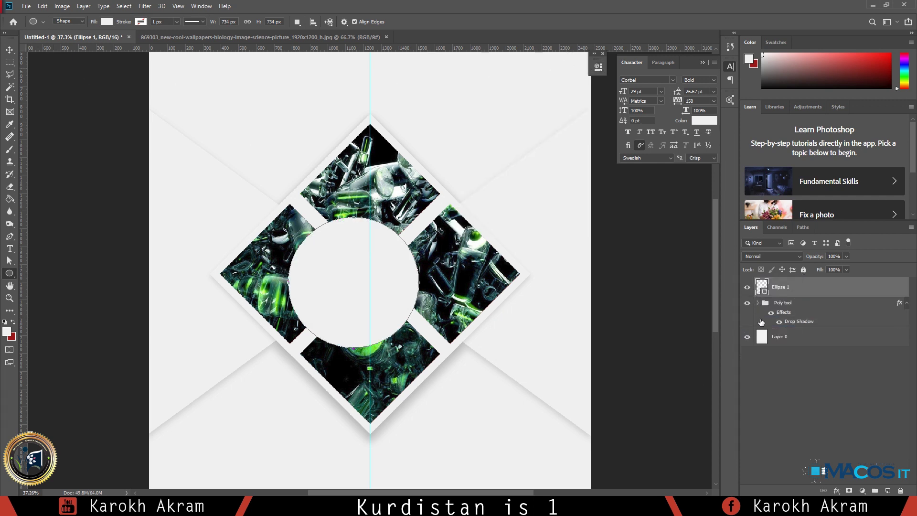
Step: Scale the circle down and center it horizontally and vertically on the page
left_click(12, 52)
key("ctrl+t")
left_click_drag(422, 347, 385, 318)
key("Return")
key("ctrl+a")
left_click(218, 22)
left_click(279, 22)
Step: Add a gradient overlay to the central circle and set its starting color stop to bright green 68eb51
right_click(780, 293)
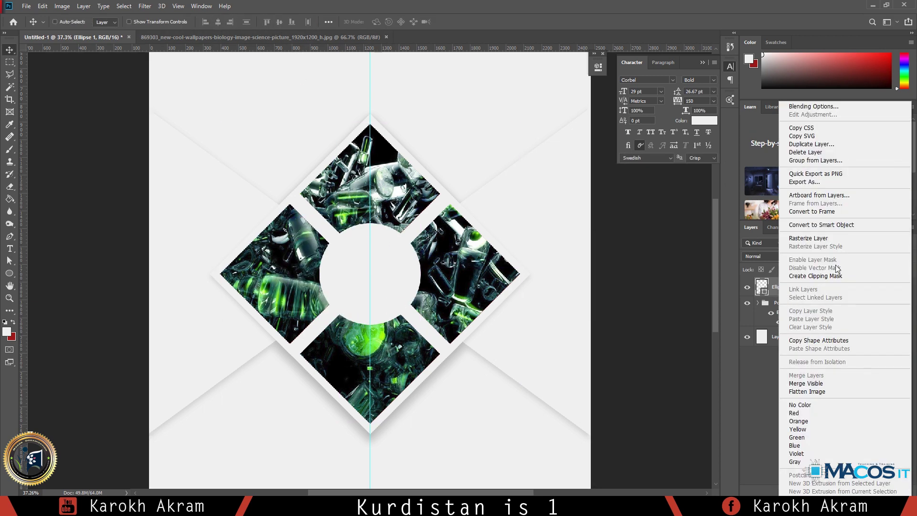
left_click(809, 111)
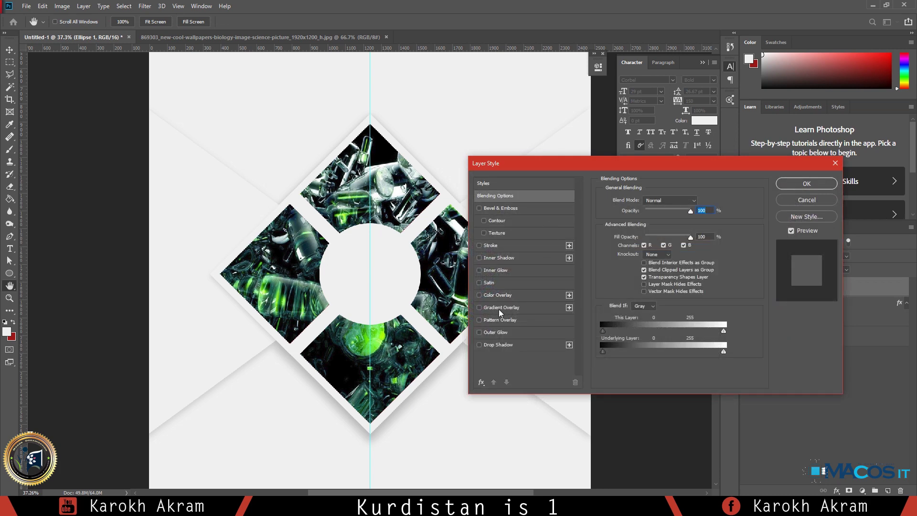
left_click(499, 308)
left_click(655, 223)
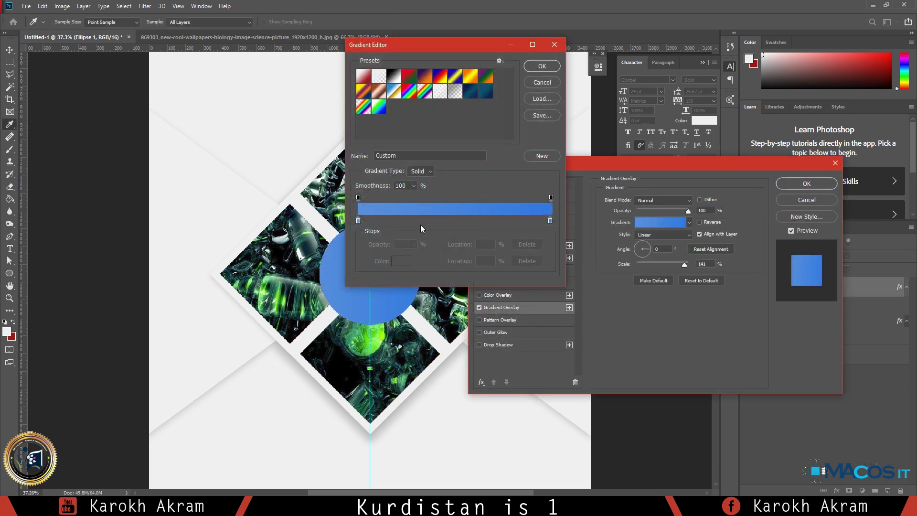
double_click(359, 221)
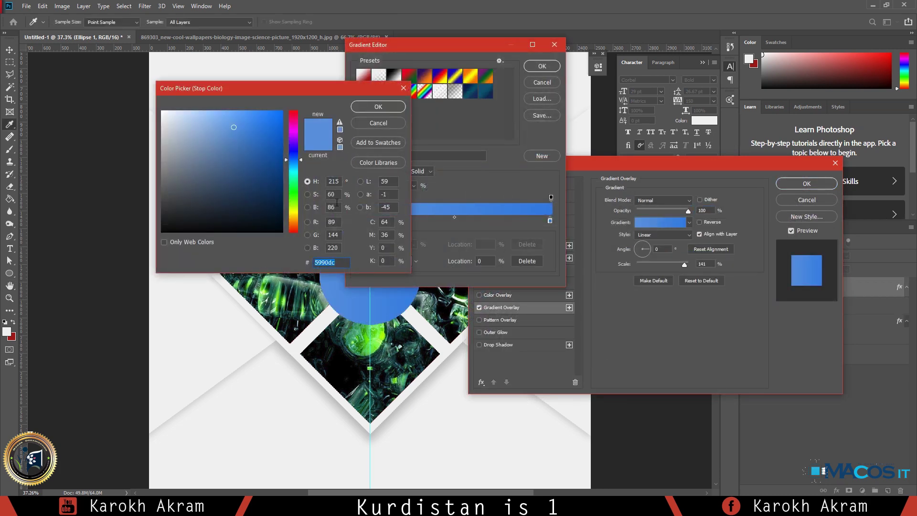
left_click(374, 340)
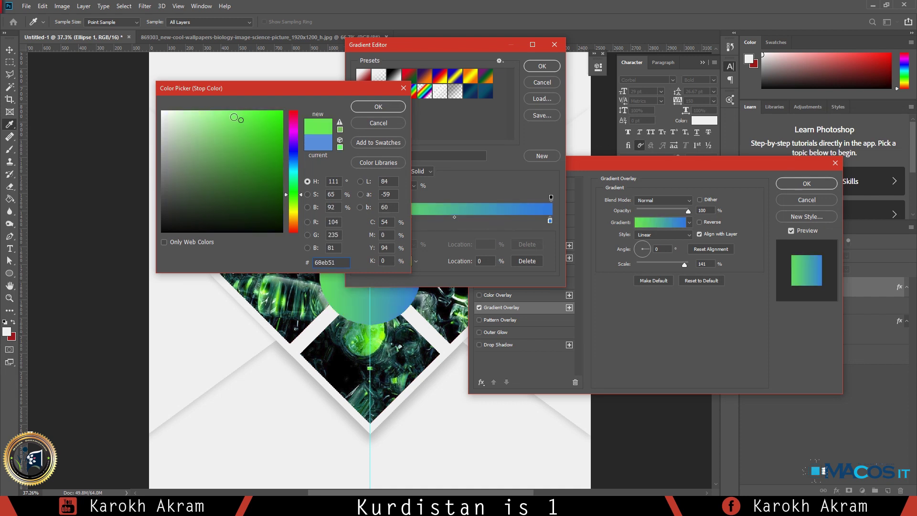
left_click(378, 107)
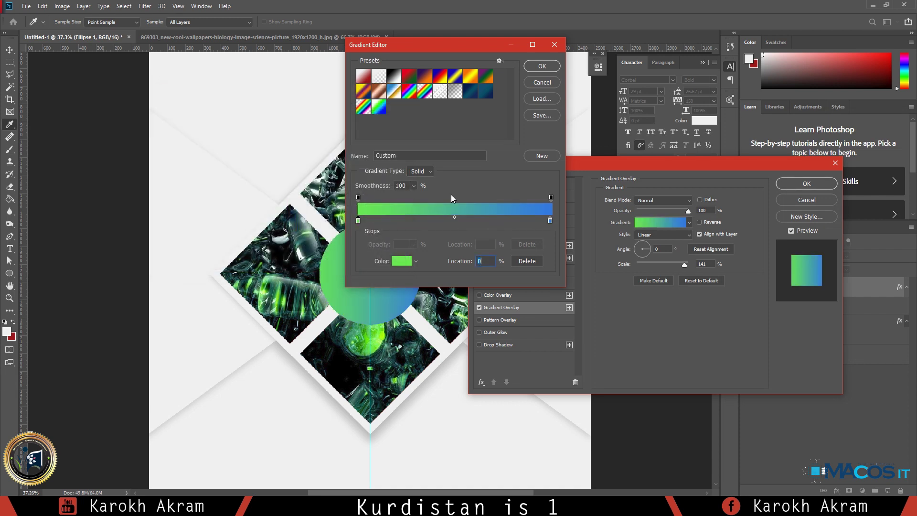
Step: Set the gradient's end color stop to darker green 5d923c and apply the overlay to the circle
double_click(550, 220)
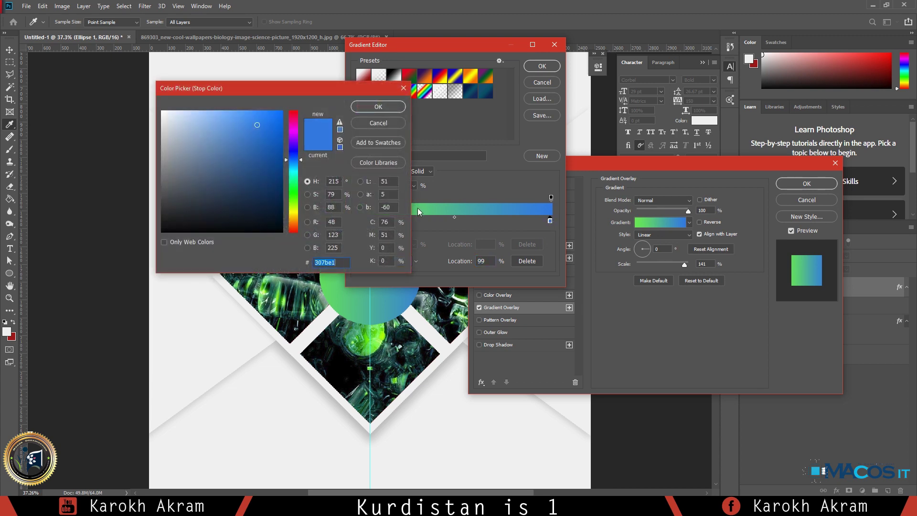
left_click(374, 333)
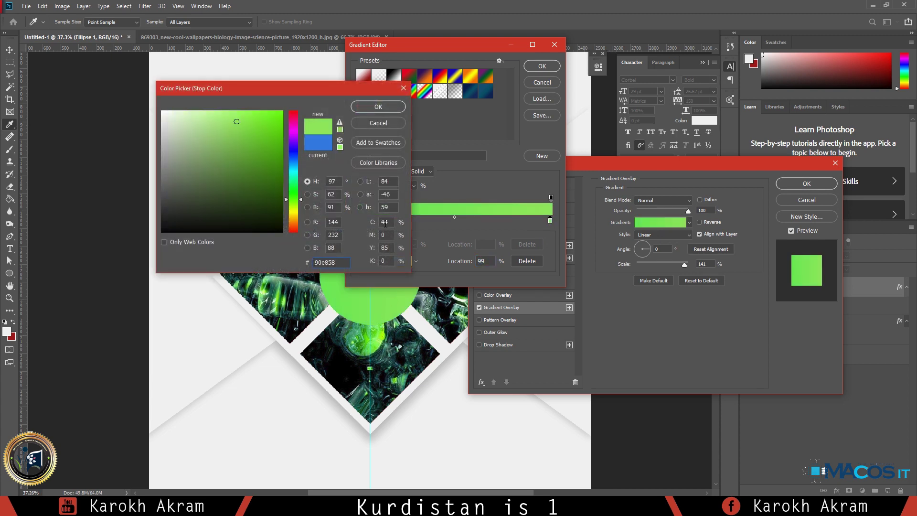
left_click(232, 162)
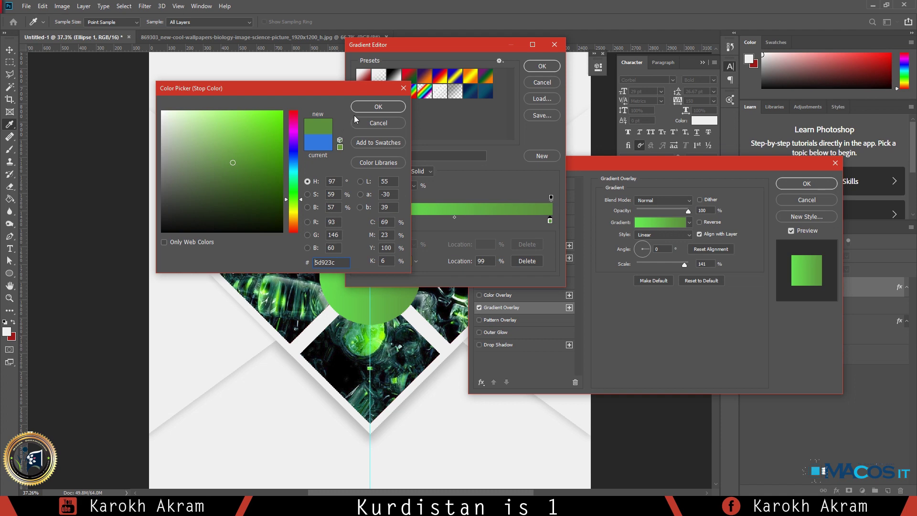
left_click(378, 106)
left_click(543, 67)
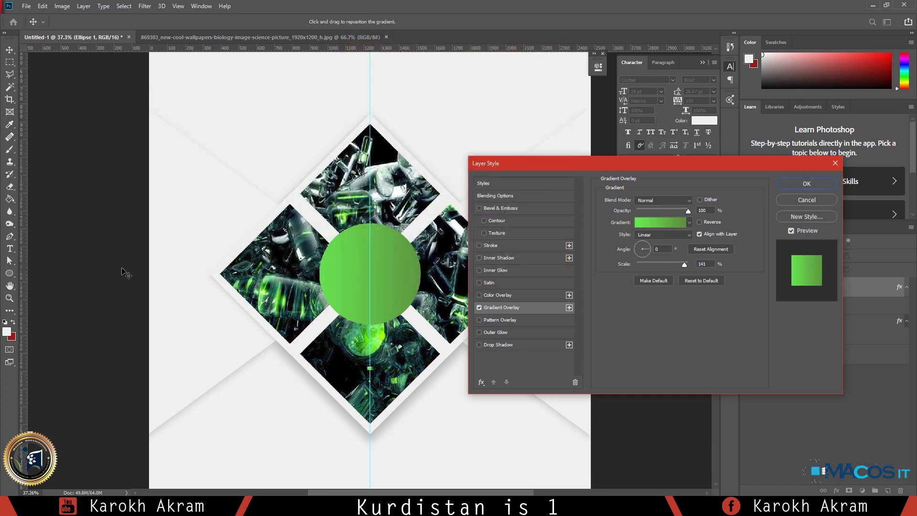
left_click(807, 183)
left_click(10, 249)
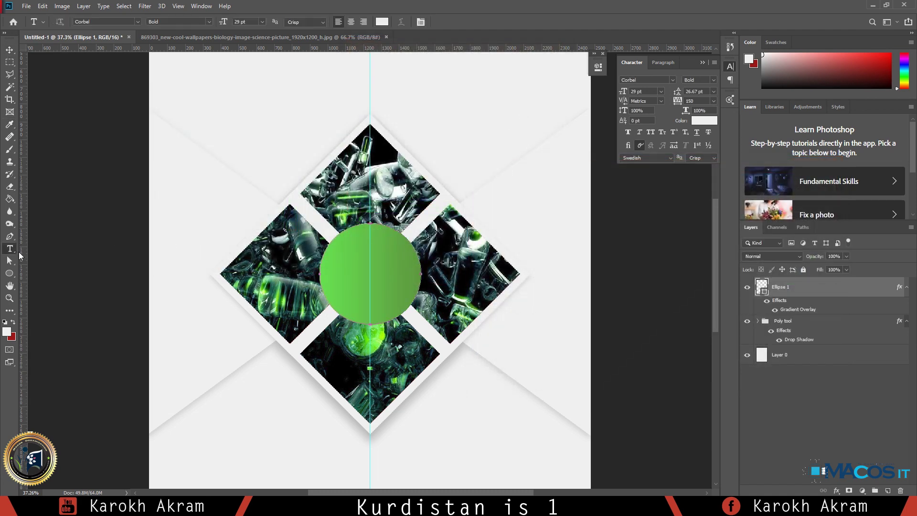
left_click(424, 294)
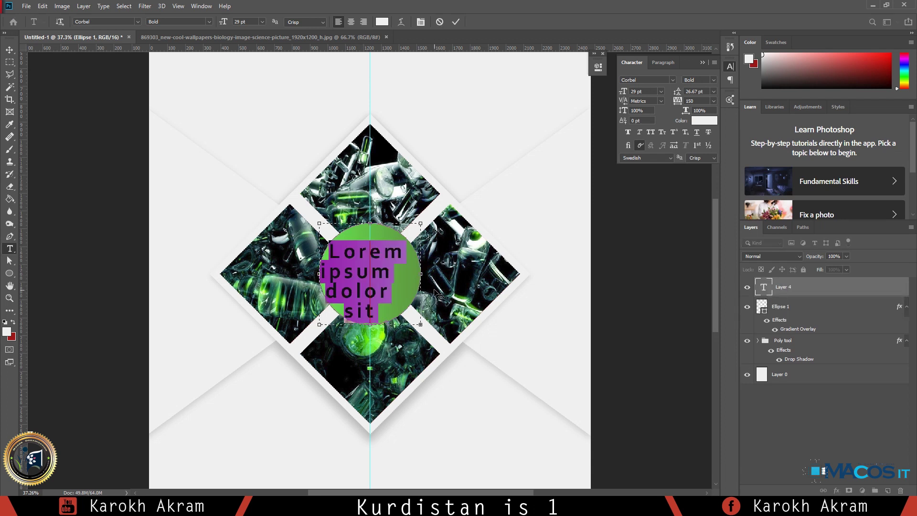
left_click(10, 49)
key("Delete")
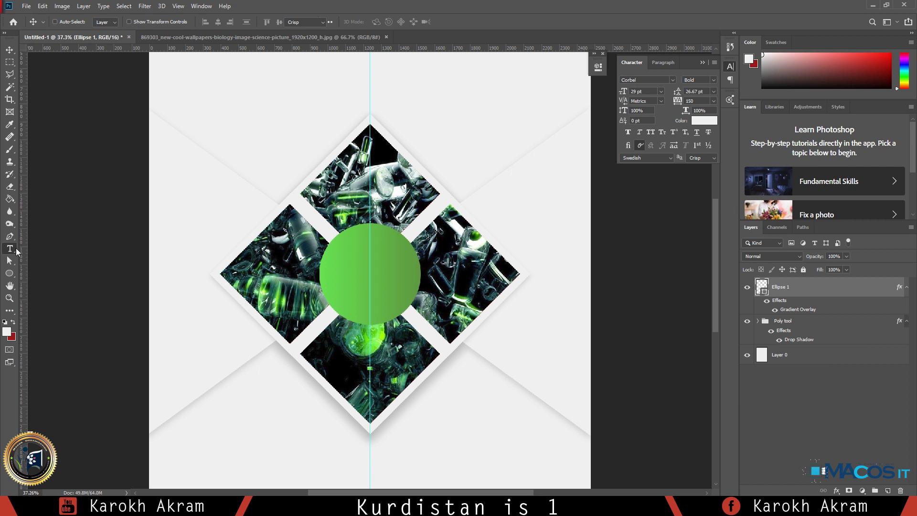
Step: Create the text "Tech" on the empty page area beside the diamonds and move it onto the green circle
left_click(10, 249)
left_click(175, 292)
key("BackSpace")
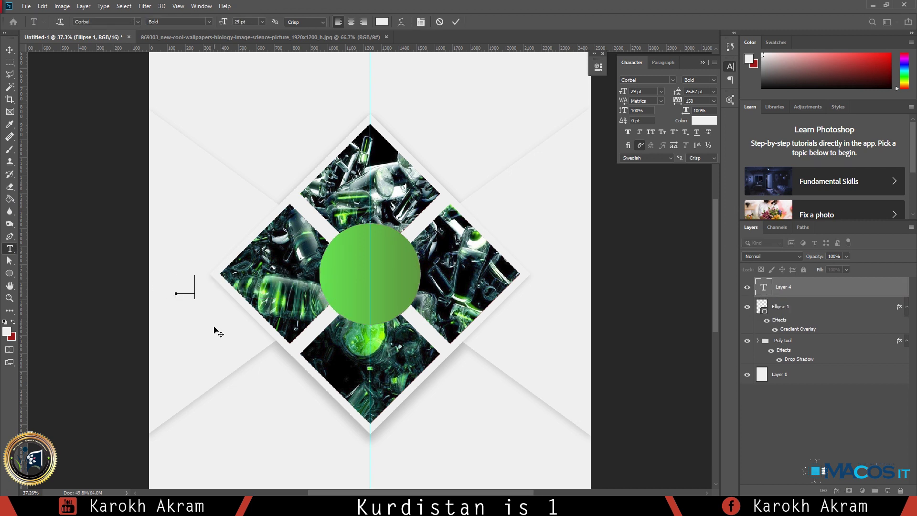
type("Name")
key("BackSpace")
key("BackSpace")
key("BackSpace")
key("BackSpace")
key("BackSpace")
type("Y")
left_click(10, 49)
left_click_drag(203, 287, 367, 278)
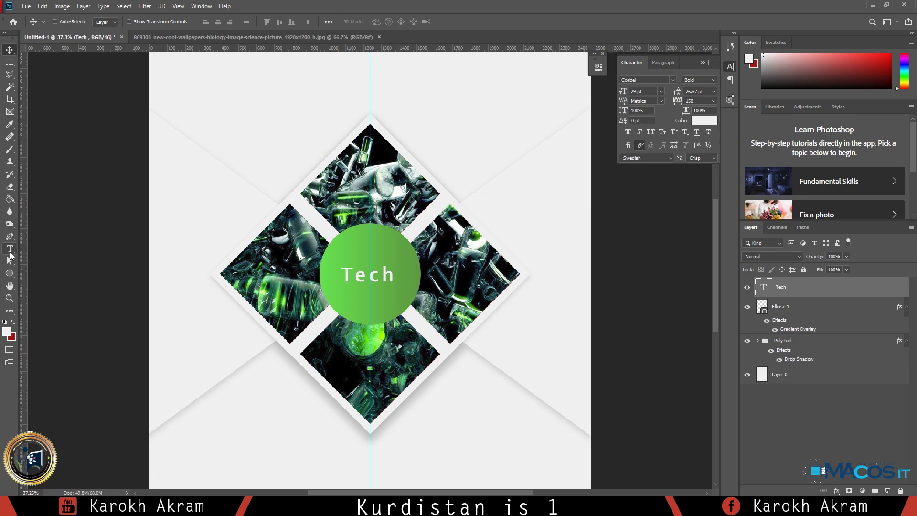
Step: Increase the size of the whole "Tech" text to 36 pt
left_click(10, 252)
scroll(413, 293, "up", 5)
left_click(361, 268)
key("ctrl+a")
left_click_drag(226, 24, 229, 24)
Step: Center the "Tech" text horizontally and vertically on the selected page area and clear the selection
left_click(10, 51)
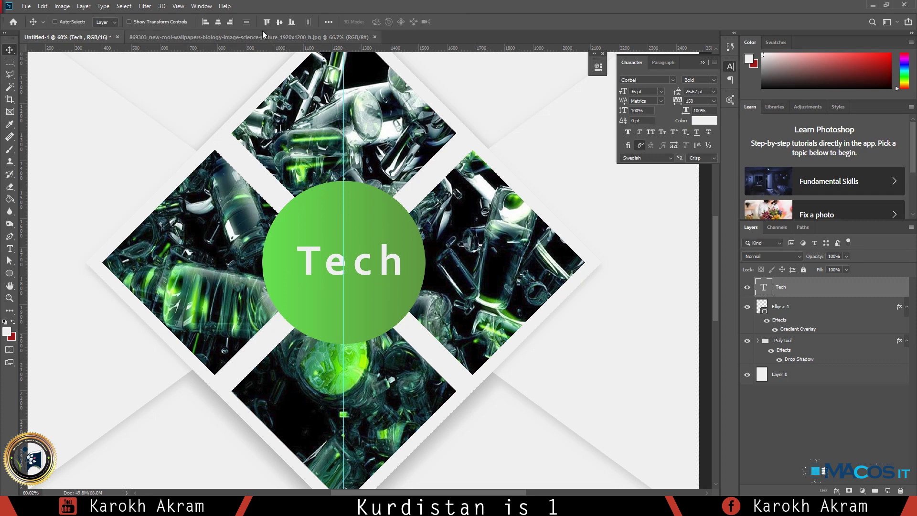
left_click(218, 22)
left_click(280, 22)
key("ctrl+d")
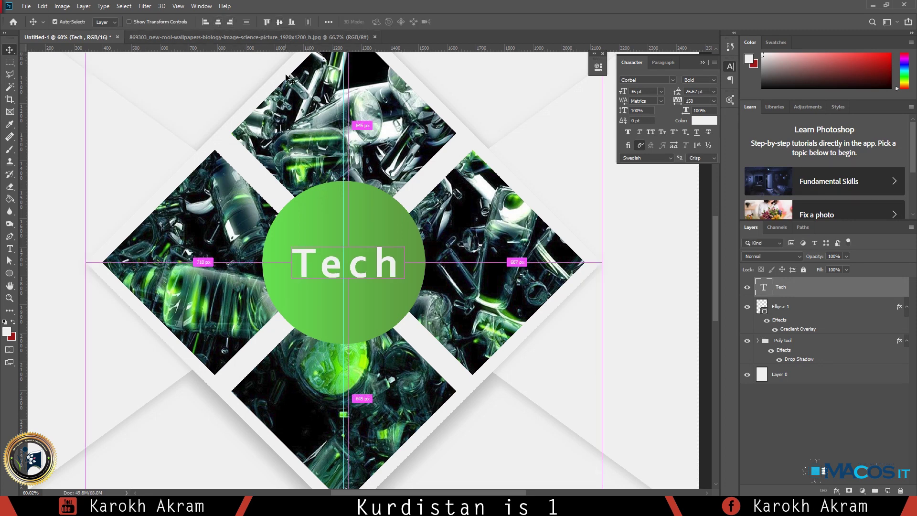
Step: Duplicate the "Tech" text directly below the original and change the copy's font style to Light
left_click_drag(325, 269, 330, 300)
key("t")
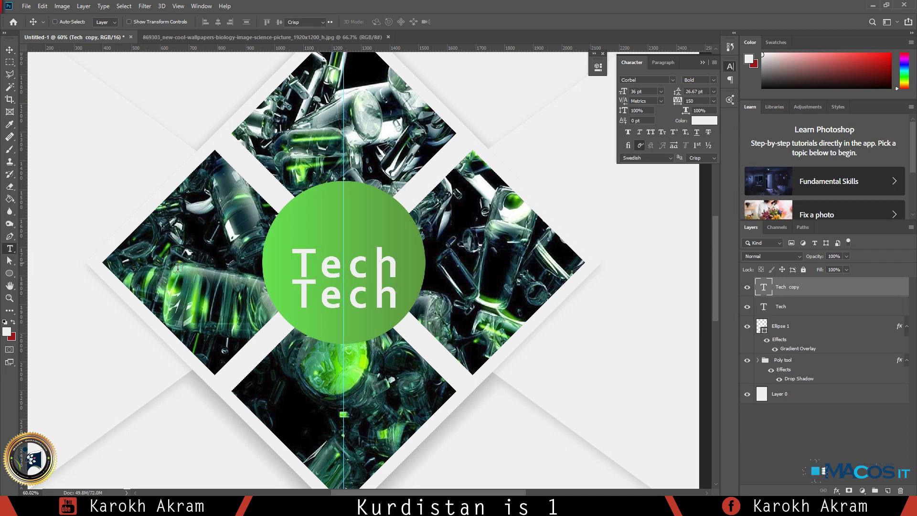
left_click(334, 306)
double_click(334, 306)
left_click(208, 21)
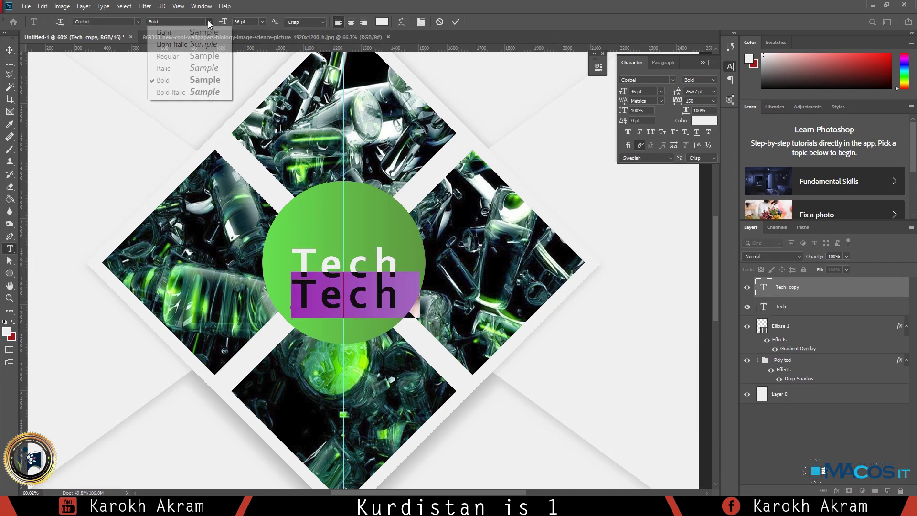
left_click(189, 34)
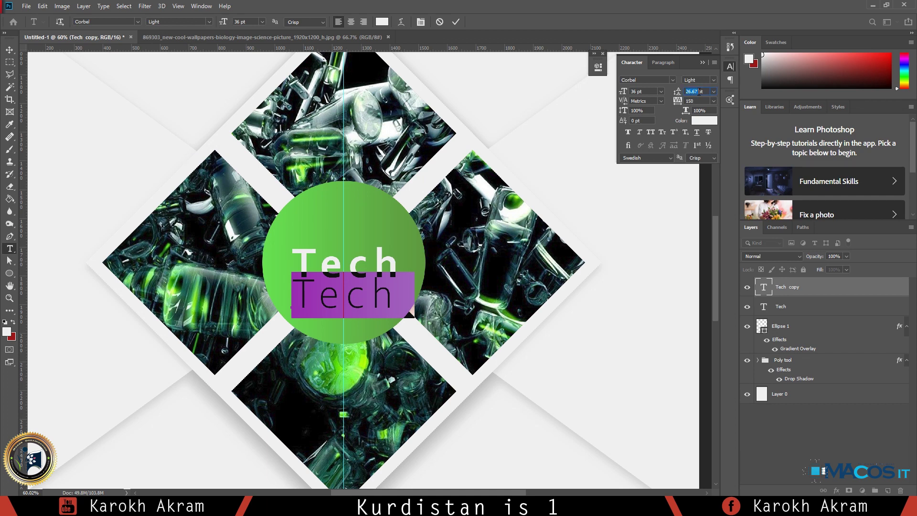
Step: Set the copied text's tracking to 0 and its font size to 25 pt
left_click(698, 100)
type("0")
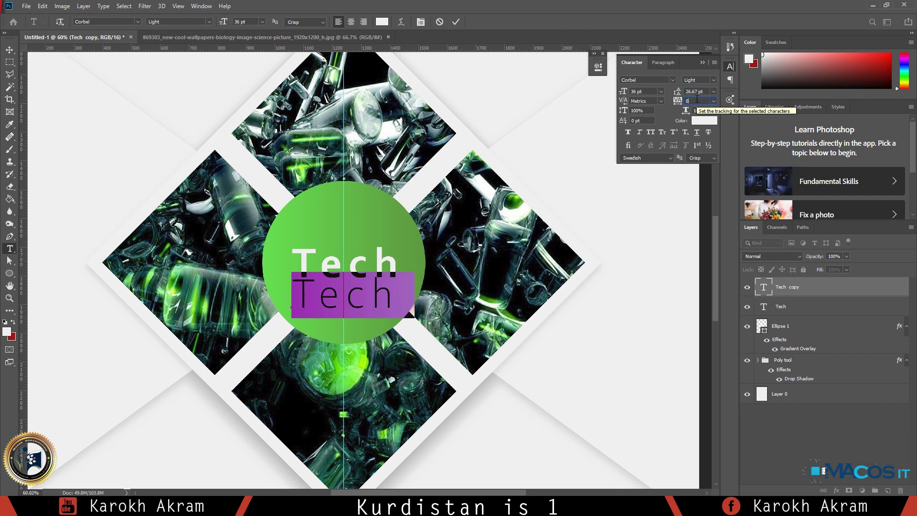
key("Return")
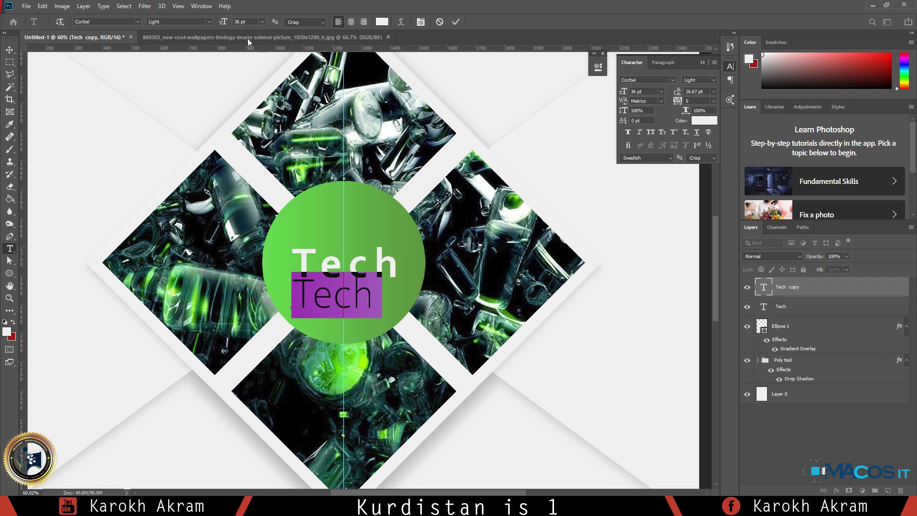
left_click_drag(223, 24, 209, 24)
Step: Replace the copied text with "CO" and move it beneath the right end of "Tech"
type("CO")
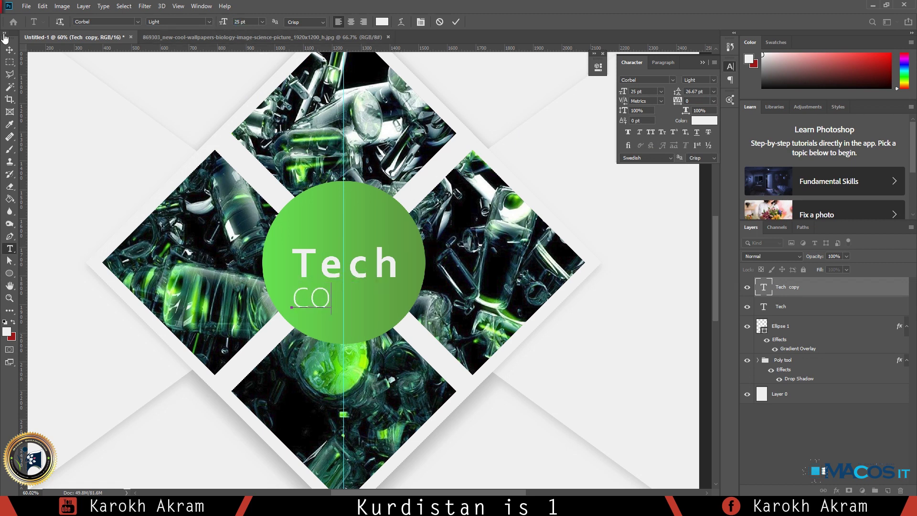
left_click(10, 48)
left_click_drag(318, 305, 385, 300)
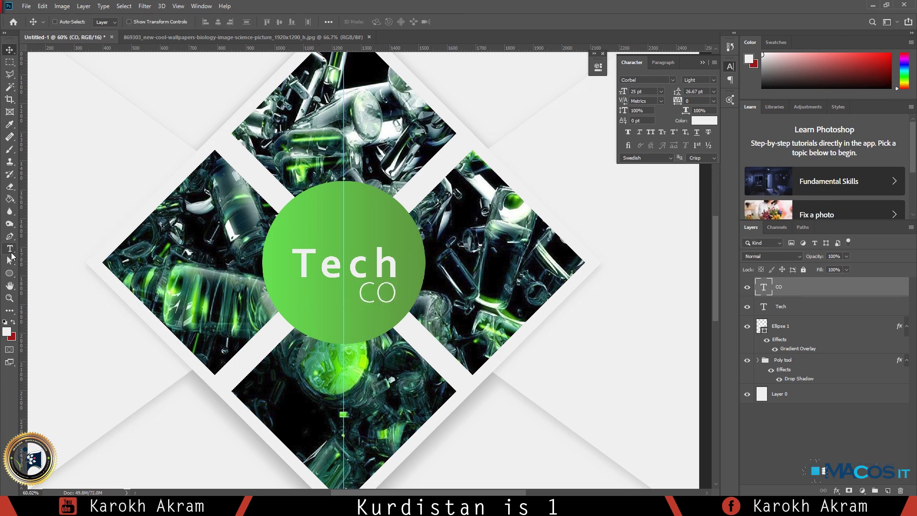
Step: Add a period to the small text so that it reads "CO."
key("t")
left_click(390, 294)
type(".")
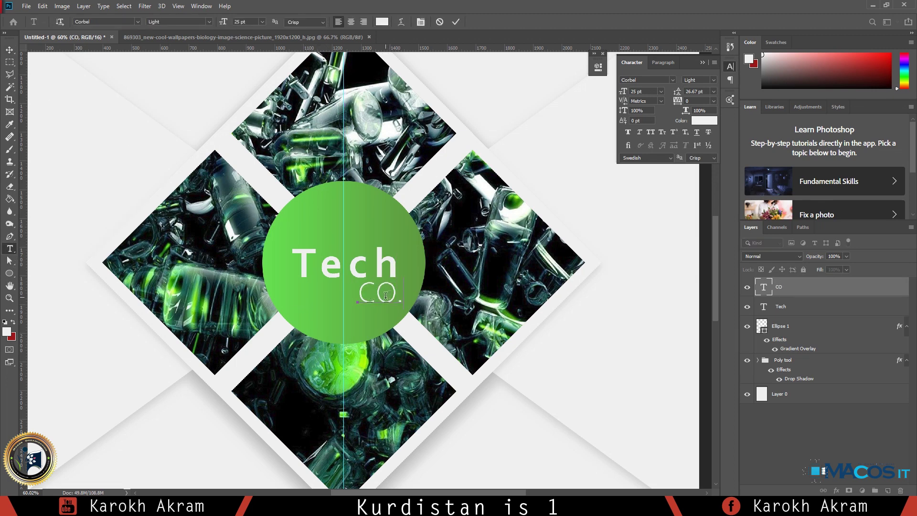
left_click(9, 50)
scroll(397, 294, "up", 5)
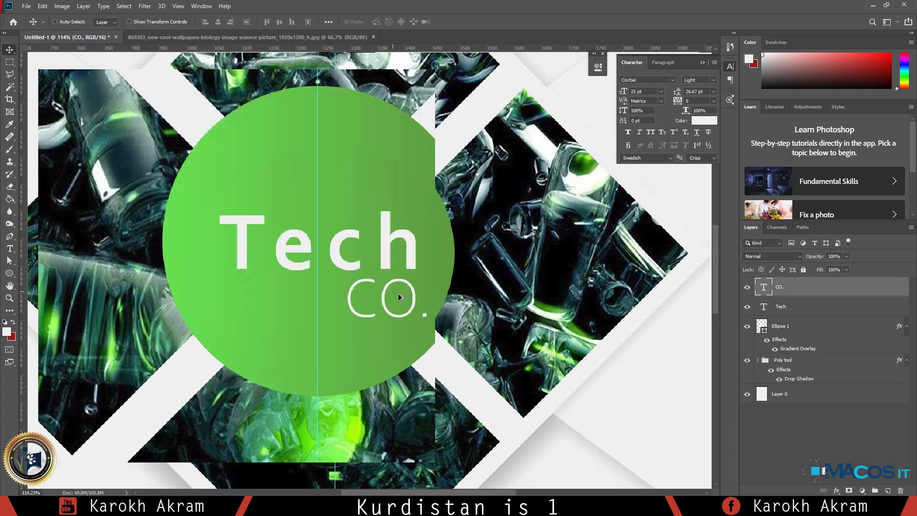
scroll(406, 297, "down", 6)
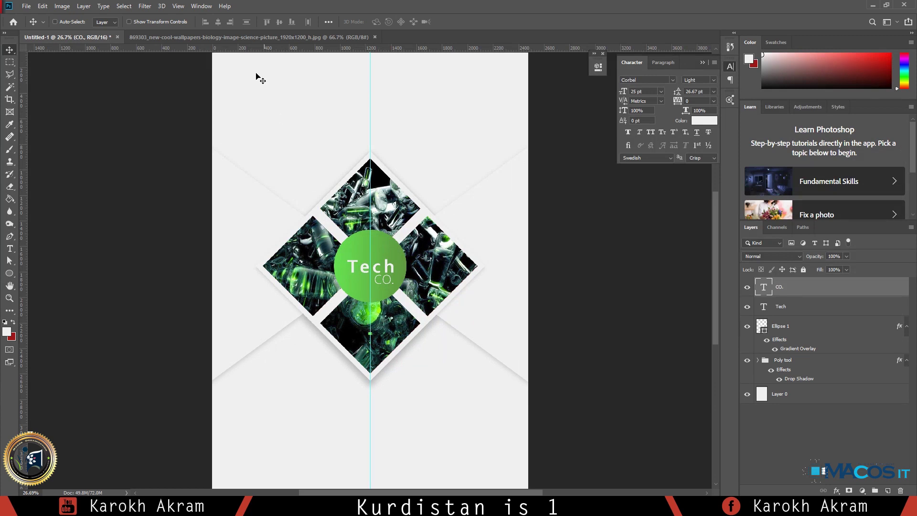
Step: Place a new placeholder text line on the upper left of the page and set its color to 010101
left_click(10, 249)
scroll(293, 135, "down", 1)
scroll(293, 134, "up", 1)
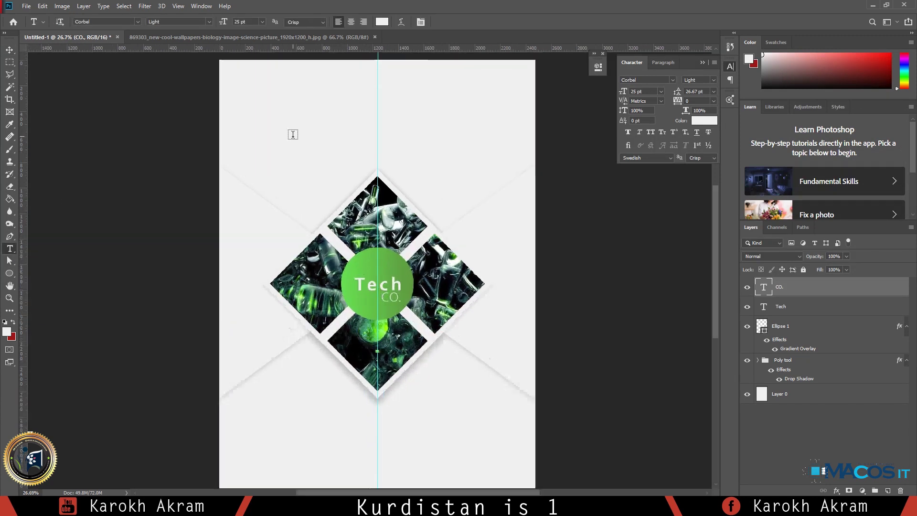
scroll(282, 202, "down", 2)
scroll(293, 97, "up", 2)
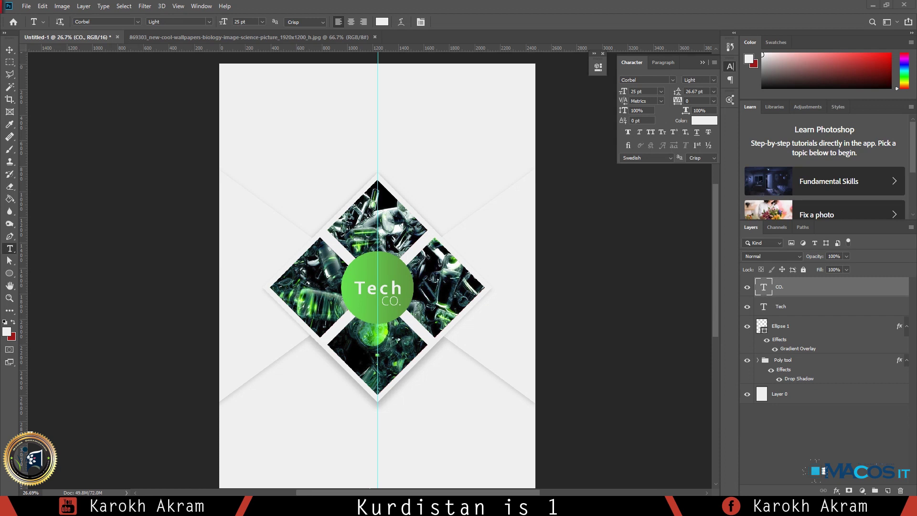
left_click(274, 95)
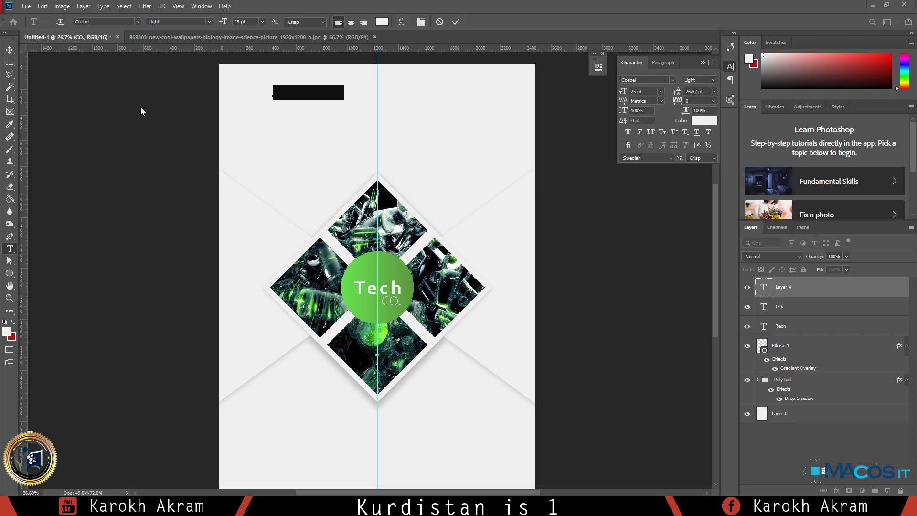
left_click(311, 95)
key("ctrl+a")
left_click(382, 21)
type("010101")
left_click(373, 107)
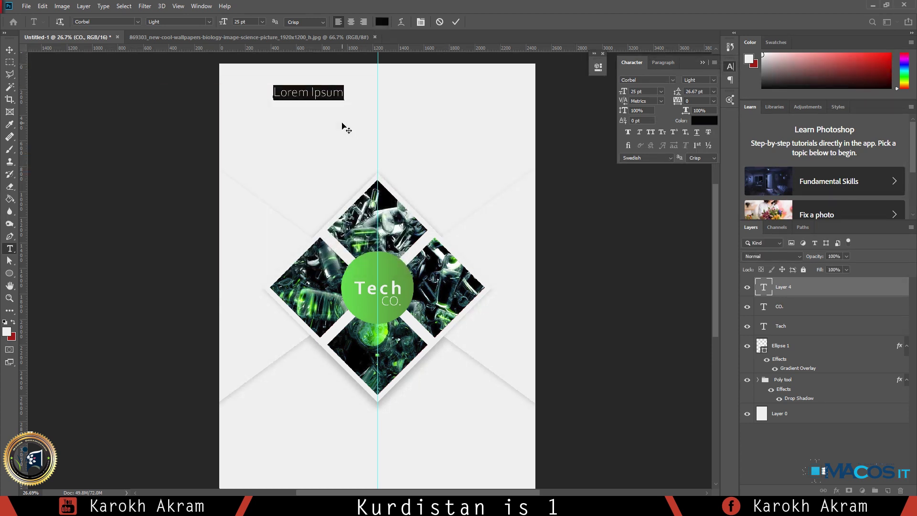
Step: Change the placeholder text's font style to Bold and replace its wording with "Business"
left_click(205, 20)
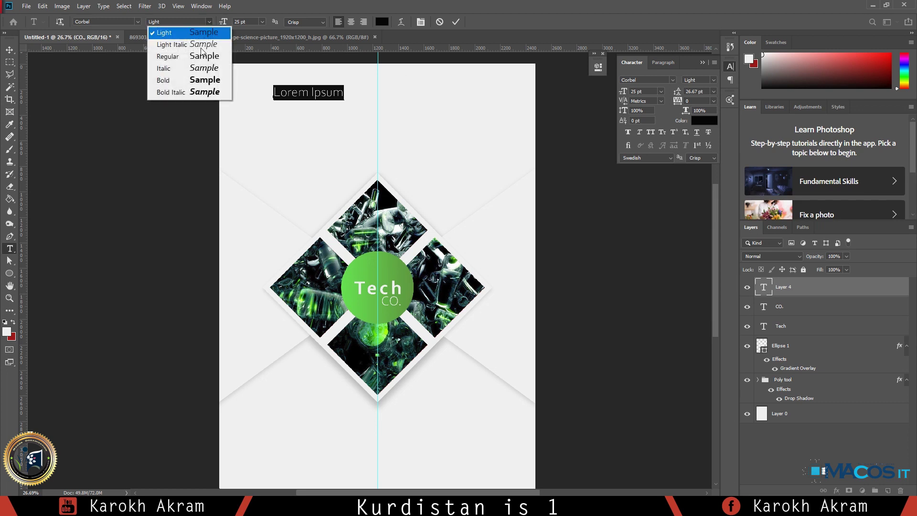
left_click(188, 85)
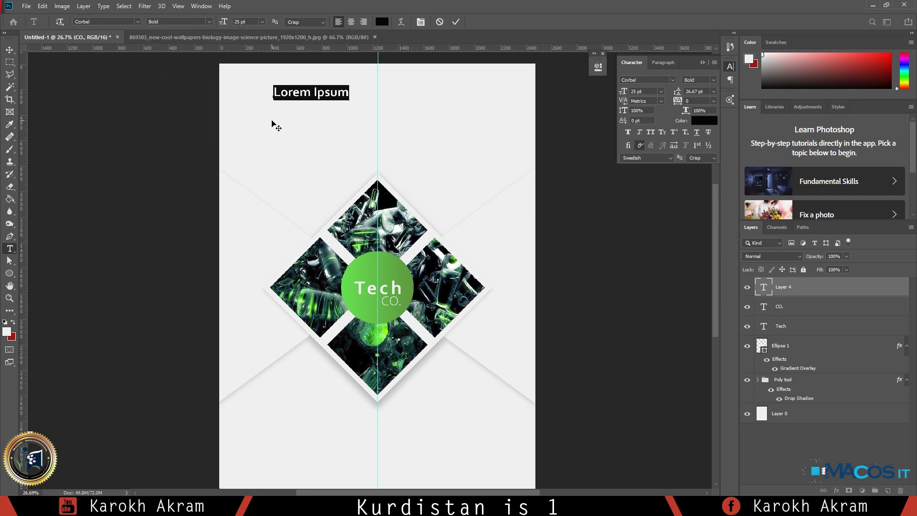
type("Busi")
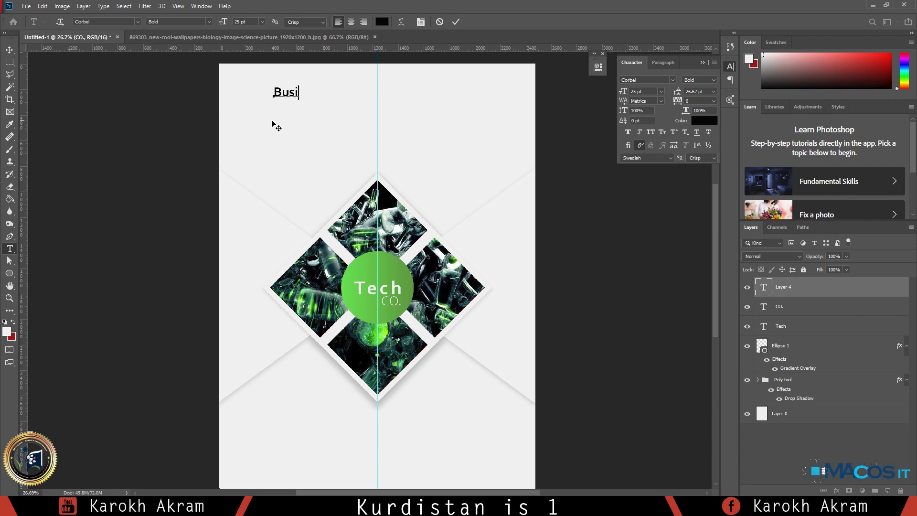
type("ness")
Step: Restyle "Business" as Regular at 29 pt with tracking 140, and shift the heading slightly left
key("ctrl+a")
left_click(208, 21)
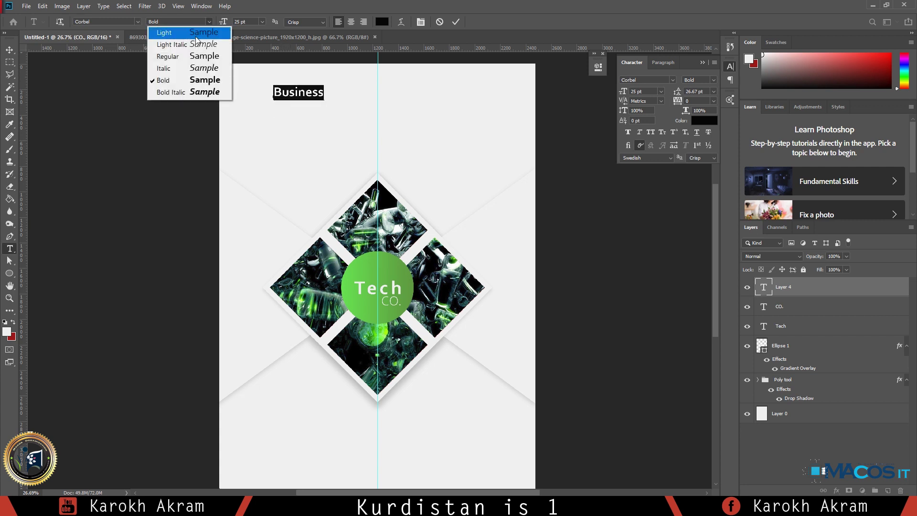
left_click(182, 58)
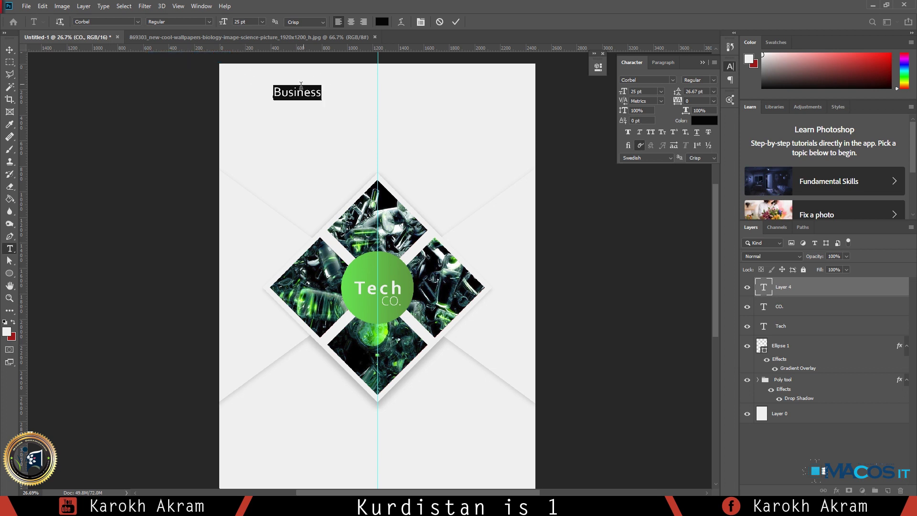
mouse_move(677, 92)
left_mouse_down()
mouse_move(686, 91)
mouse_move(680, 102)
left_mouse_up()
mouse_move(227, 24)
left_mouse_down()
mouse_move(237, 26)
mouse_move(219, 30)
left_mouse_up()
left_click(10, 50)
left_click_drag(291, 102, 287, 102)
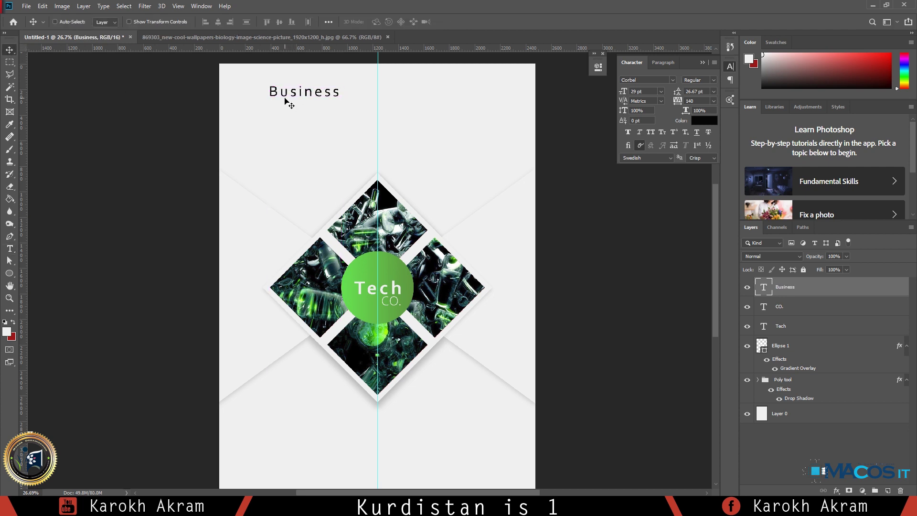
Step: Duplicate the "Business" heading just below the original and replace the copy's wording with "BROCHURE"
scroll(307, 86, "up", 5)
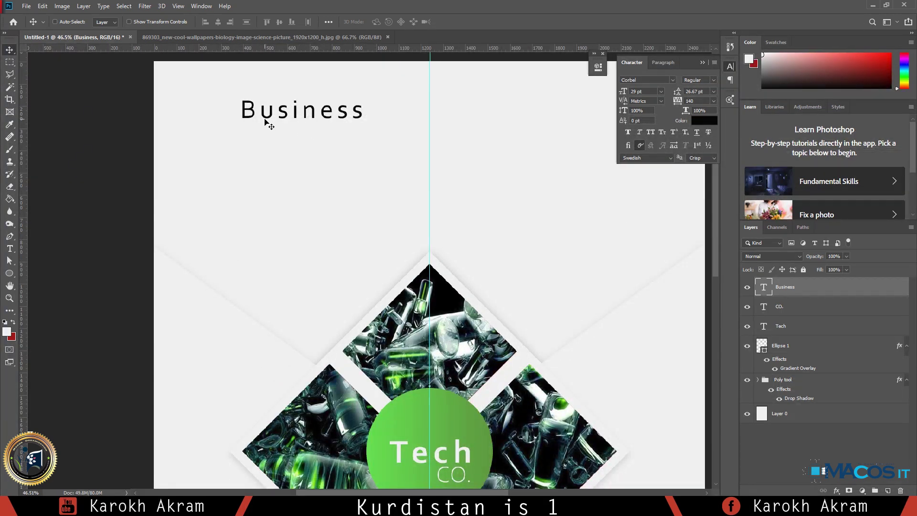
left_click(12, 249)
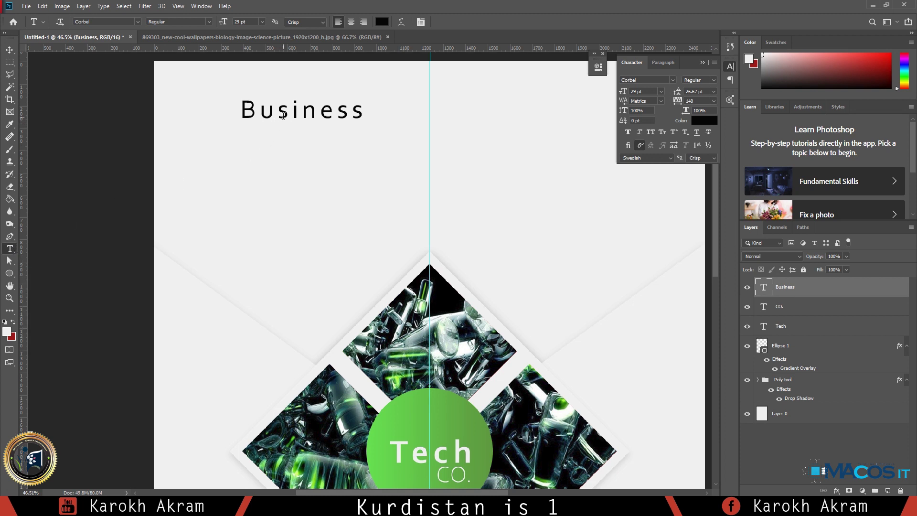
left_click(10, 50)
mouse_move(307, 123)
left_mouse_down()
mouse_move(307, 151)
mouse_move(305, 141)
left_mouse_up()
left_click(10, 248)
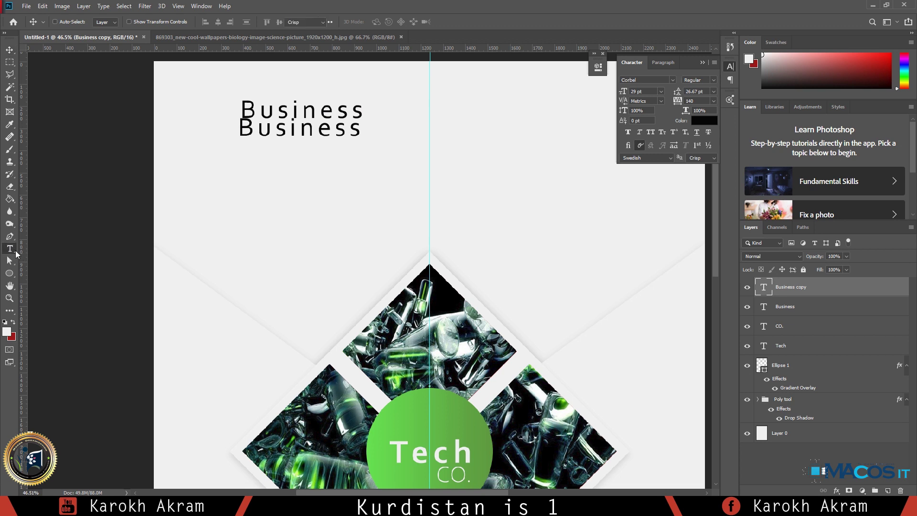
left_click(268, 135)
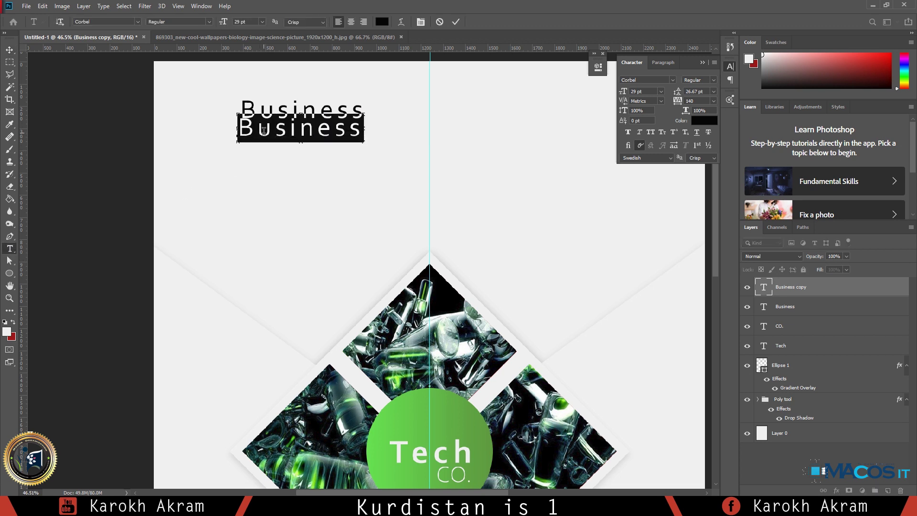
type("BRO")
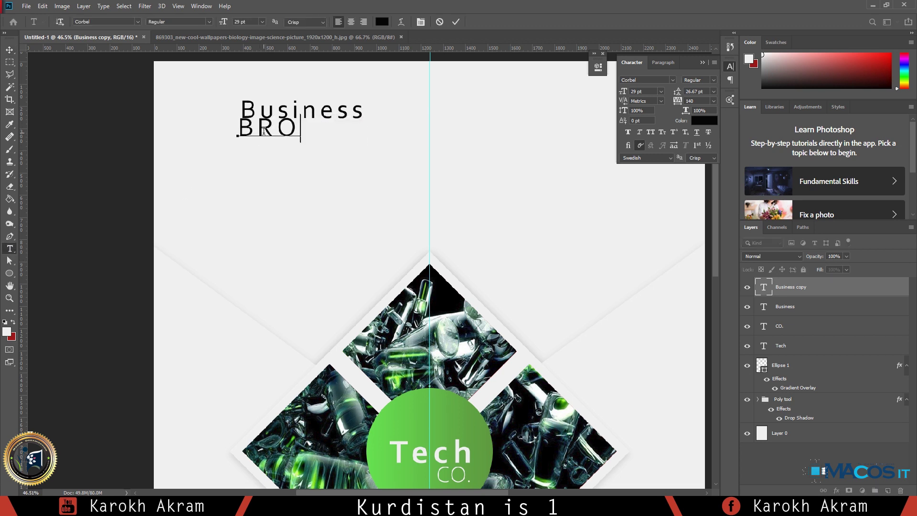
type("CHURE")
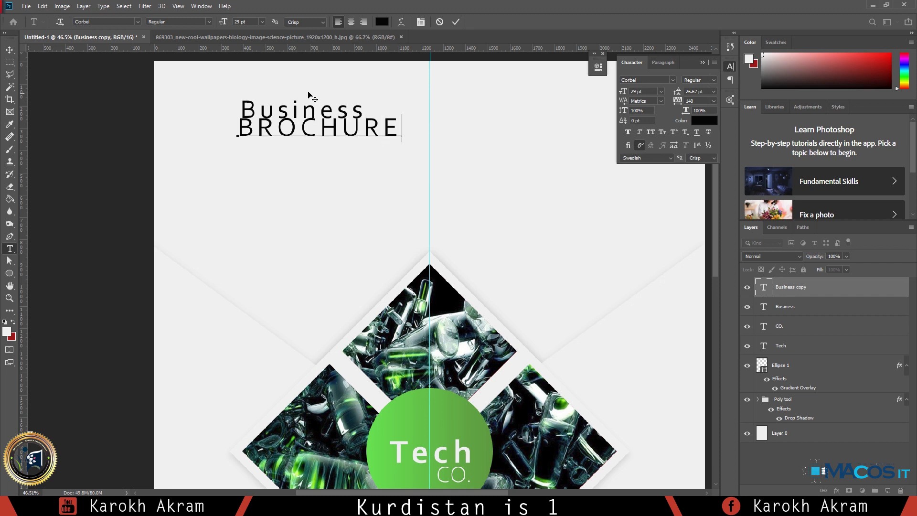
Step: Set "BROCHURE" to Bold with tracking 0 and size 25 pt, and align its left edge with "Business"
key("ctrl+a")
left_click(177, 24)
left_click(221, 83)
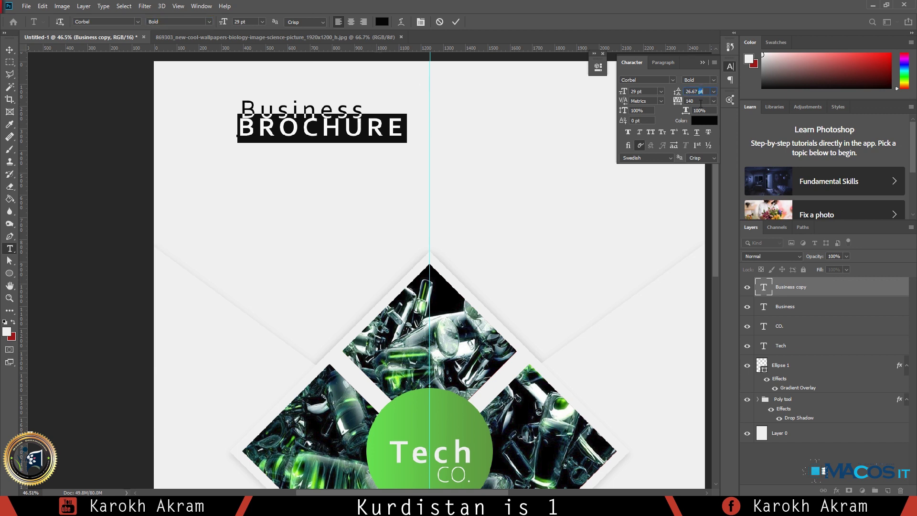
type("0")
key("Return")
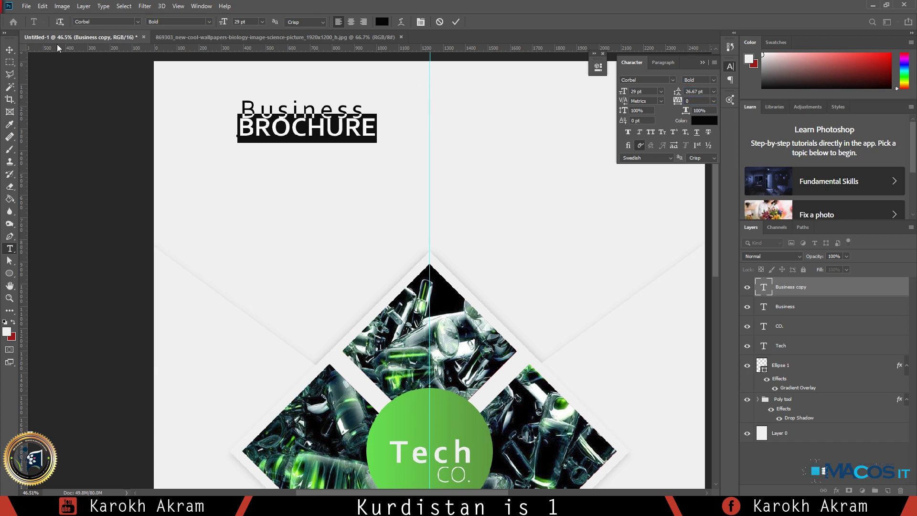
left_click_drag(223, 22, 116, 53)
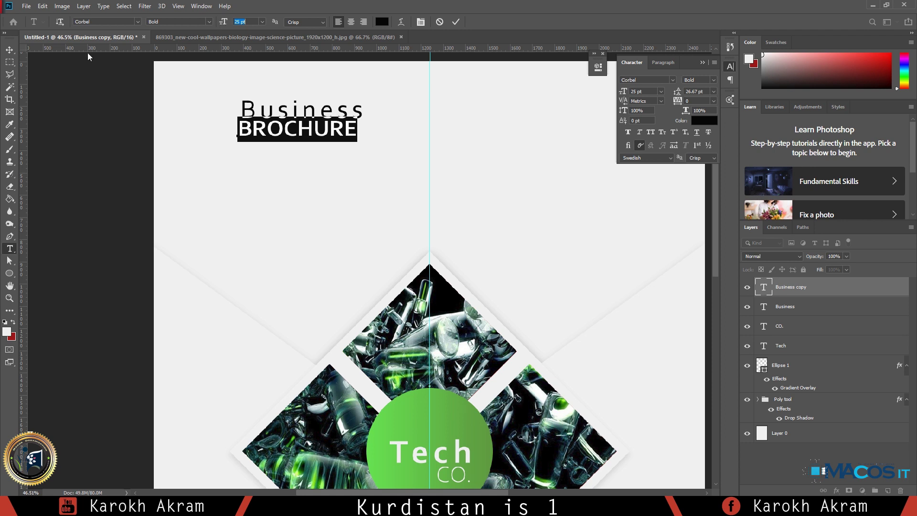
left_click(11, 51)
scroll(313, 113, "up", 3)
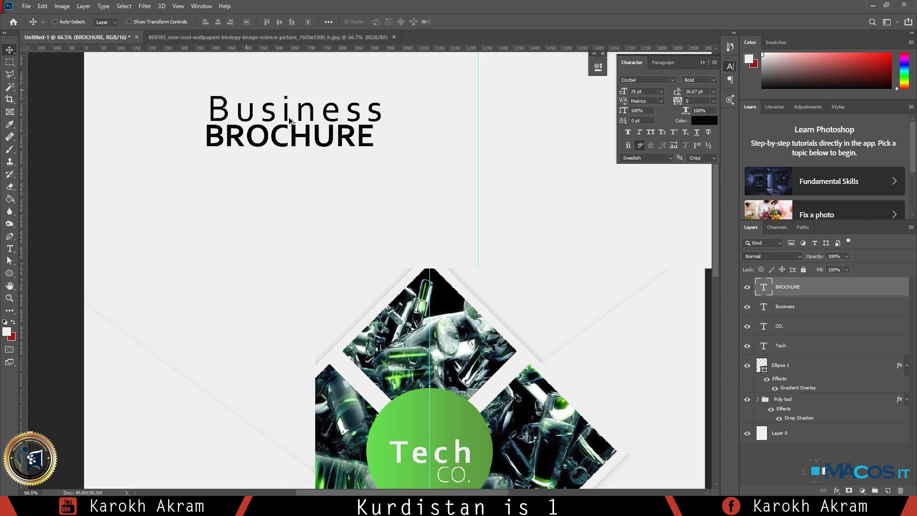
left_click_drag(226, 141, 230, 141)
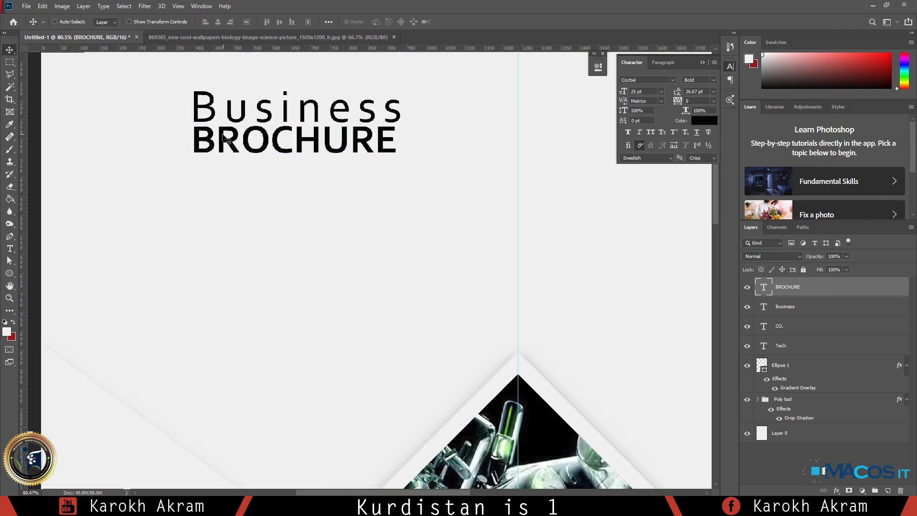
Step: Enlarge the "BROCHURE" text beyond the width of "Business" and move it clear below that line, left edges aligned
key("ctrl+t")
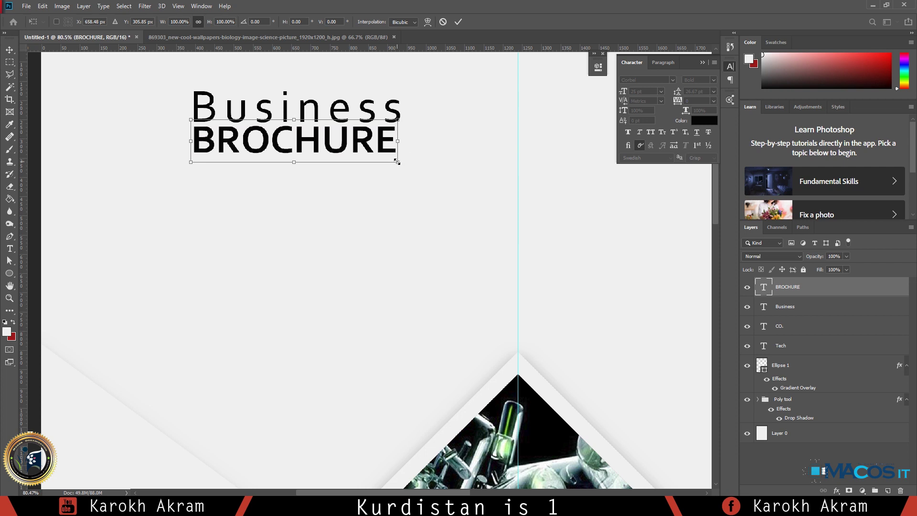
left_click(10, 249)
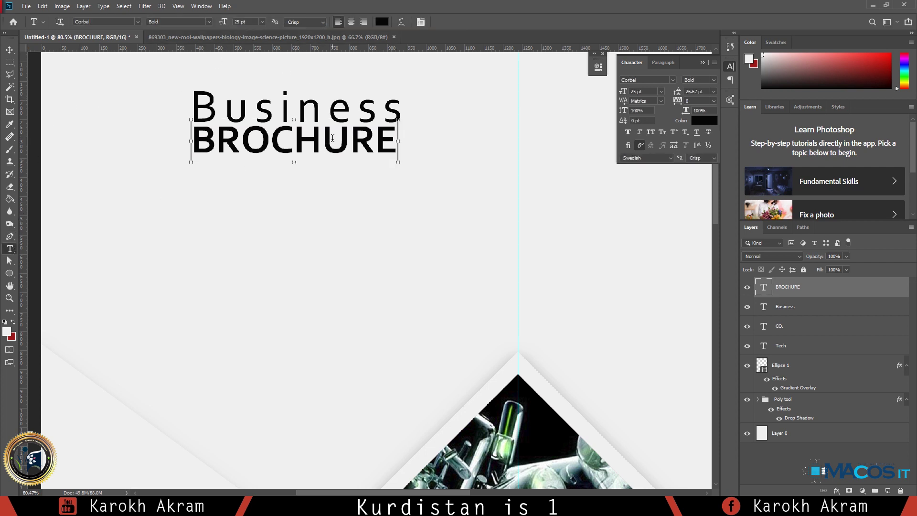
double_click(332, 139)
left_click_drag(223, 22, 228, 23)
left_click(11, 51)
left_click_drag(274, 146, 265, 172)
Step: Set the tracking of "Business" to 400 to match the width of "BROCHURE", and move it down closer to that line
left_click(10, 248)
left_click(247, 120)
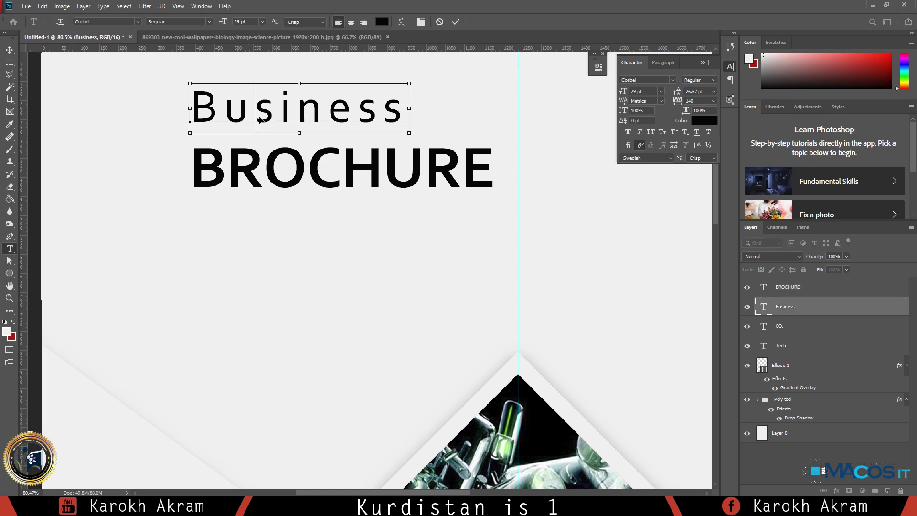
key("ctrl+a")
left_click_drag(677, 100, 683, 99)
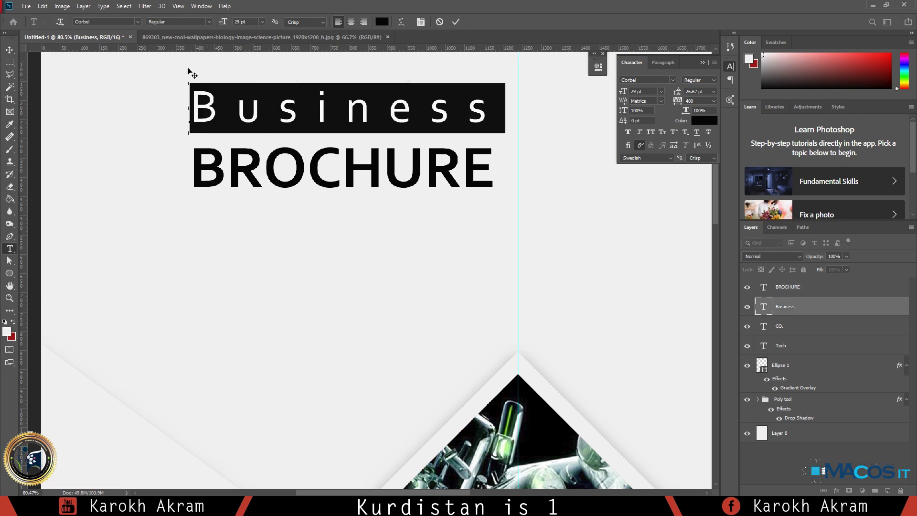
left_click(10, 49)
left_click_drag(352, 87, 356, 102)
key("ctrl+0")
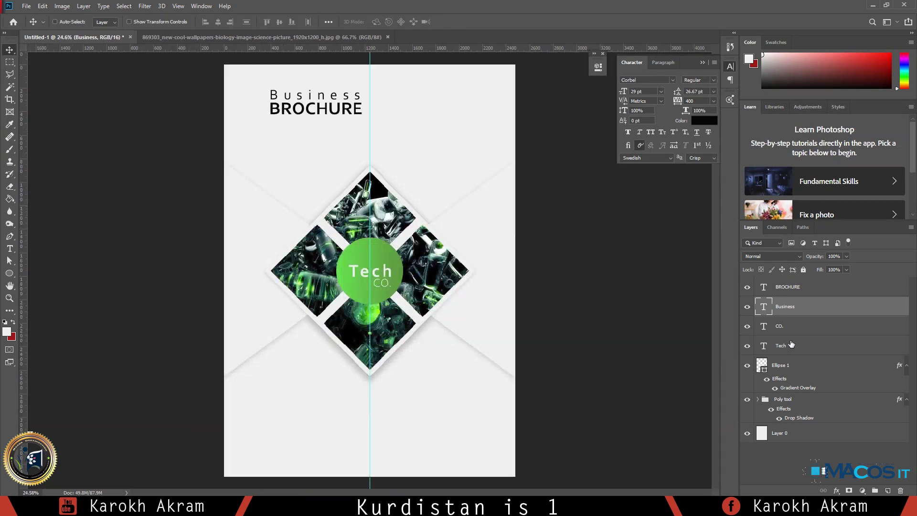
left_click(792, 335, "ctrl")
left_click(877, 491)
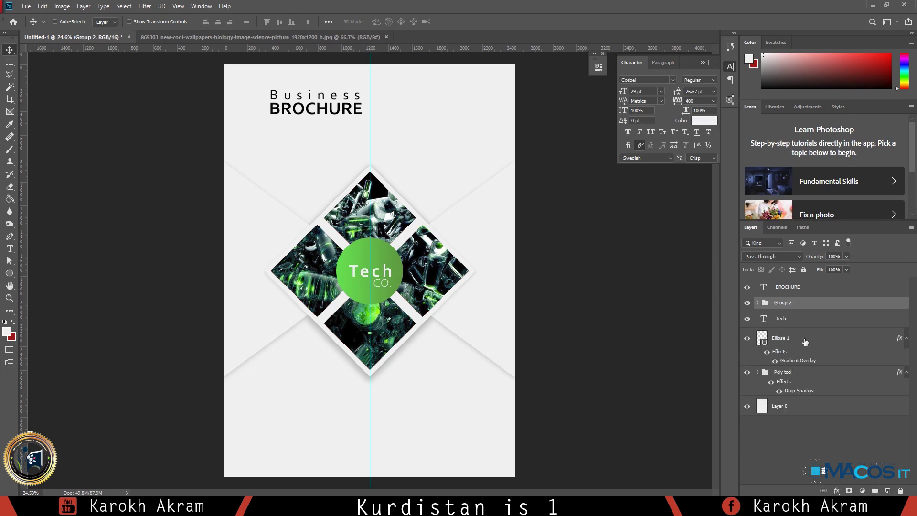
key("ctrl+shift+g")
left_click(792, 318)
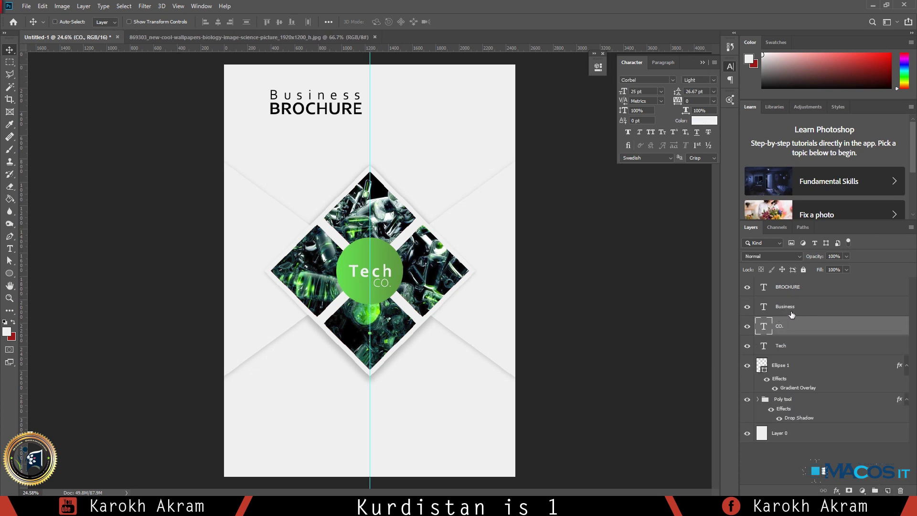
Step: Group the "BROCHURE" and "Business" text layers and move the grouped heading slightly left on the page
left_click(792, 307)
left_click(791, 287, "shift")
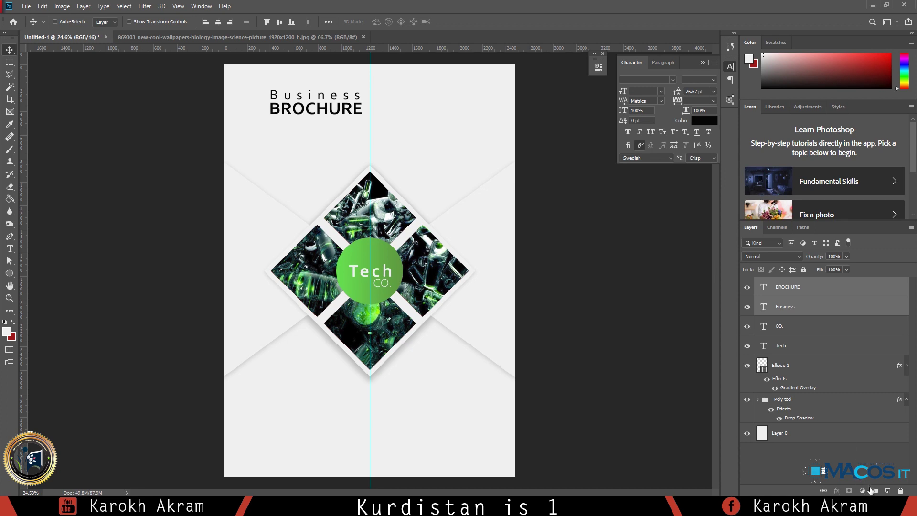
left_click(872, 490)
scroll(314, 98, "up", 1)
left_click_drag(330, 110, 324, 110)
scroll(351, 112, "down", 1)
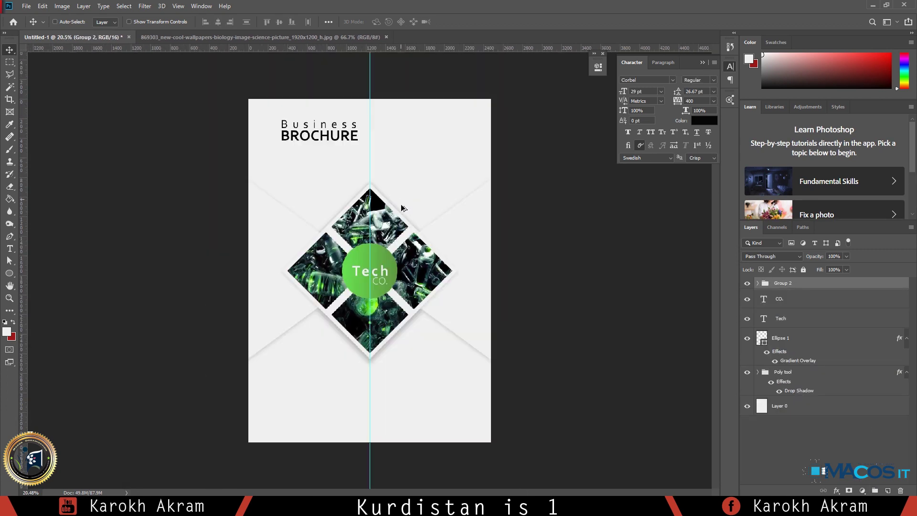
Step: Draw a small circle about 152 px in diameter near the lower-left corner of the page with the Ellipse Tool
scroll(375, 425, "up", 1)
scroll(407, 277, "up", 1)
scroll(407, 277, "up", 1)
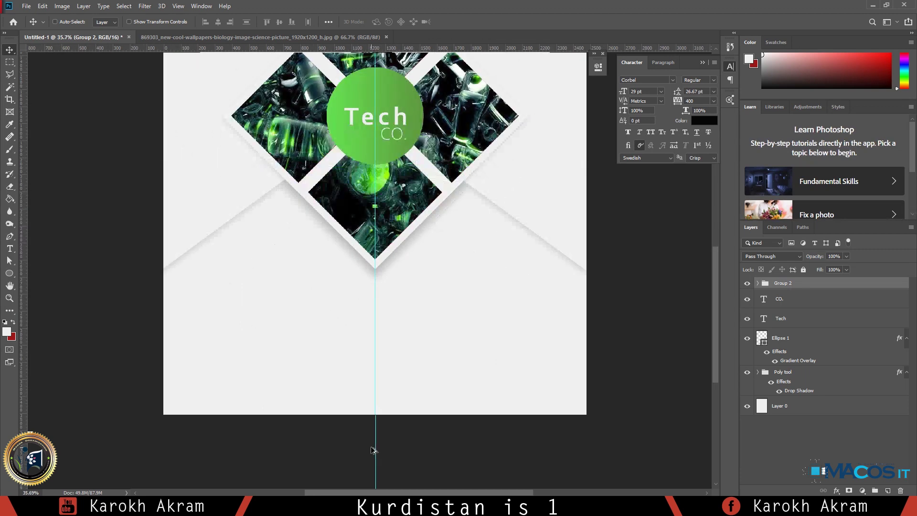
left_click(9, 273)
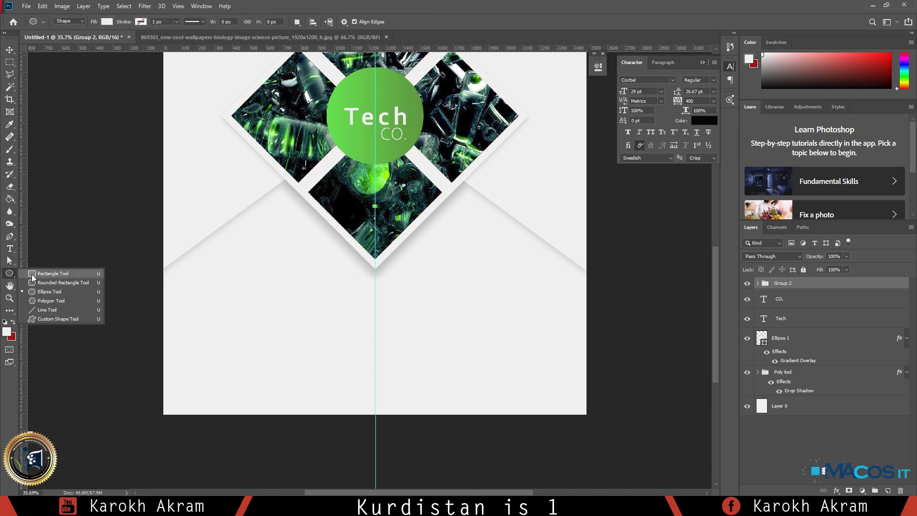
left_click(54, 293)
mouse_move(218, 387)
left_mouse_down()
mouse_move(242, 362)
mouse_move(230, 375)
left_mouse_up()
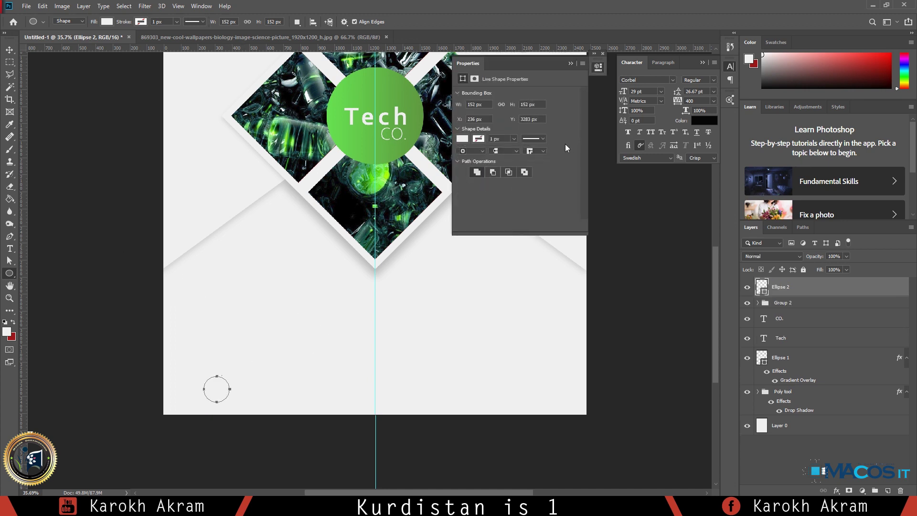
left_click(570, 63)
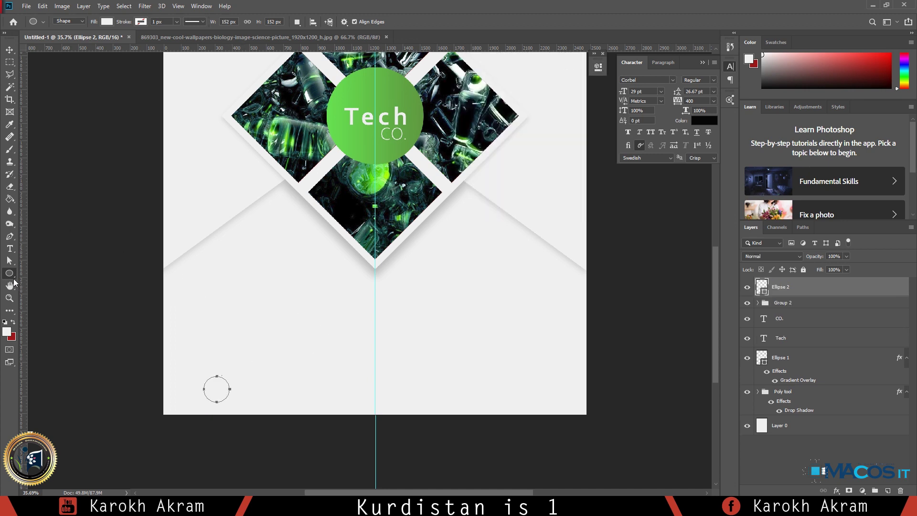
Step: Set the foreground color to a medium blue and try to draw another circle above the small one
left_click(7, 331)
mouse_move(290, 166)
left_mouse_down()
mouse_move(290, 157)
mouse_move(300, 159)
left_mouse_up()
left_click(266, 127)
left_click(368, 110)
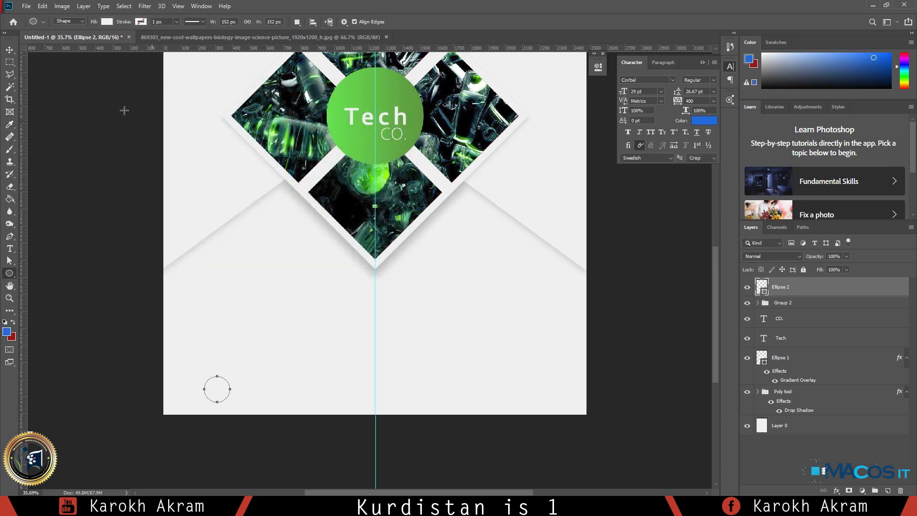
left_click_drag(234, 297, 251, 280)
key("ctrl+z")
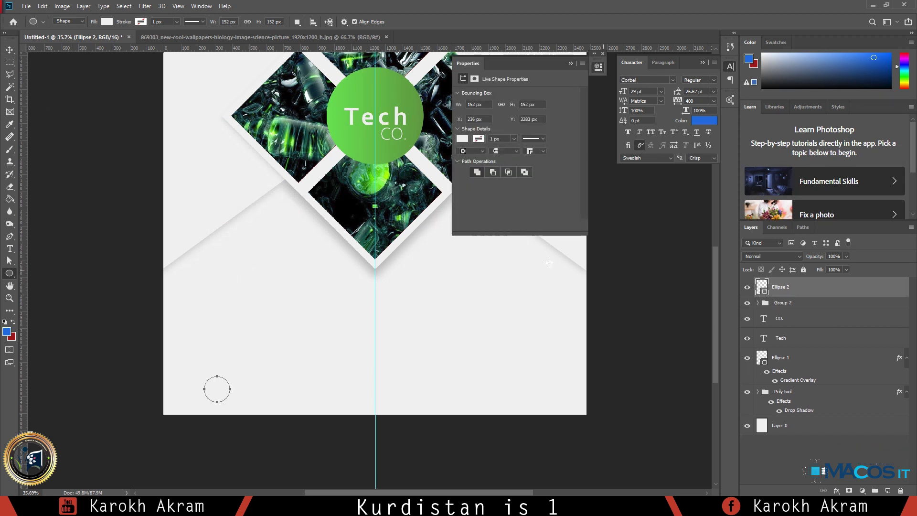
Step: Change the small lower-left circle's fill to the blue 194ac8
left_click(111, 22)
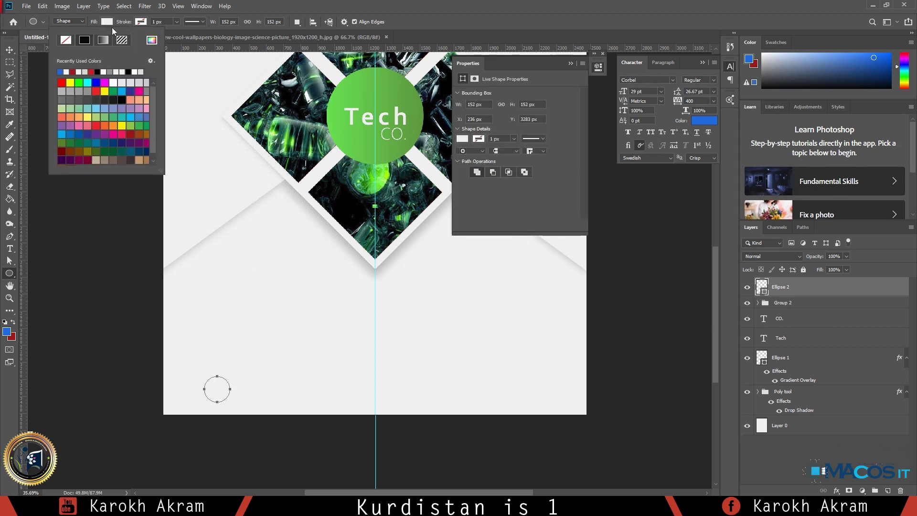
left_click(60, 71)
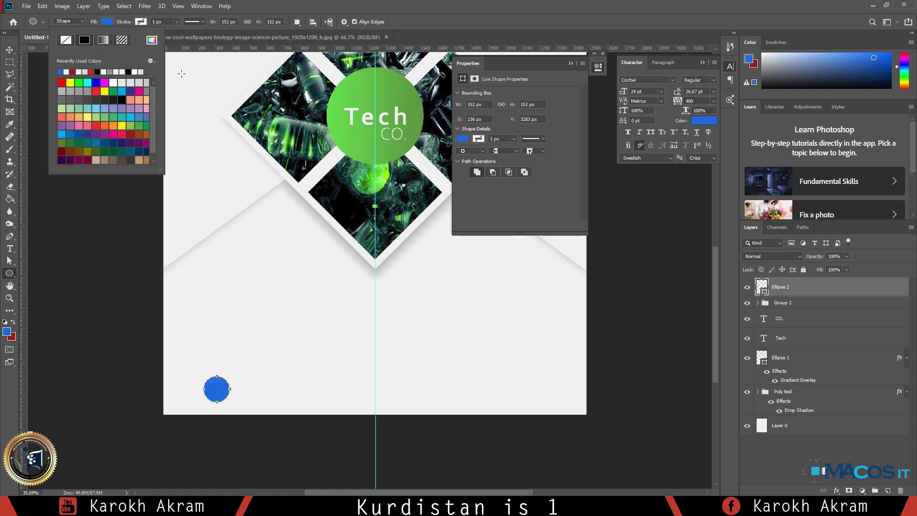
left_click(152, 40)
left_click(274, 163)
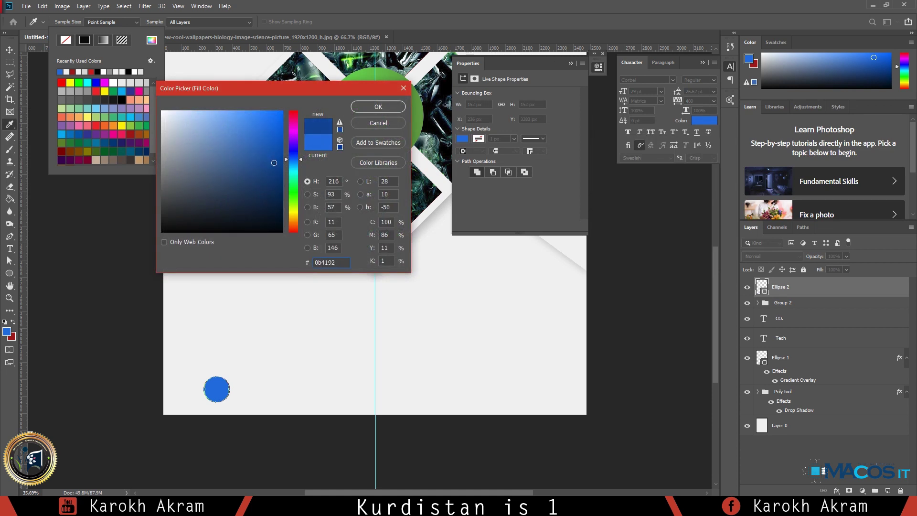
left_click(297, 157)
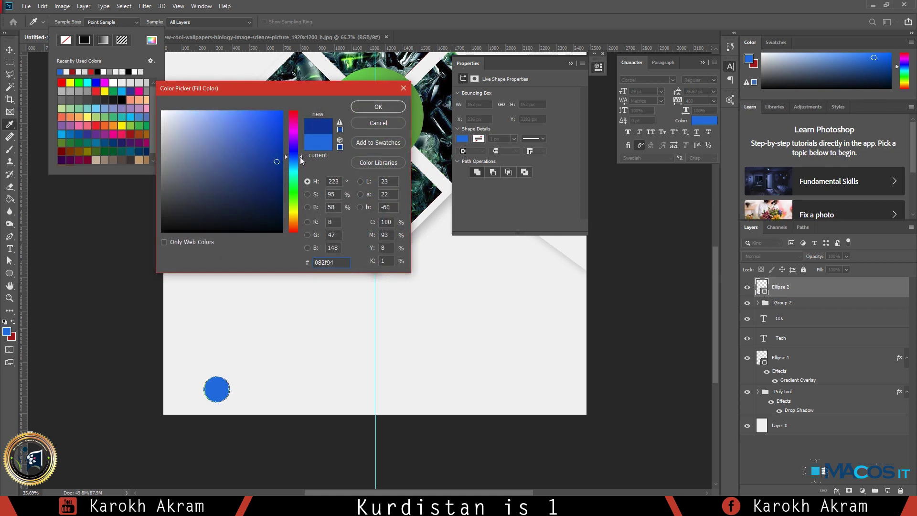
mouse_move(260, 120)
left_mouse_down()
mouse_move(266, 123)
mouse_move(255, 134)
mouse_move(268, 138)
left_mouse_up()
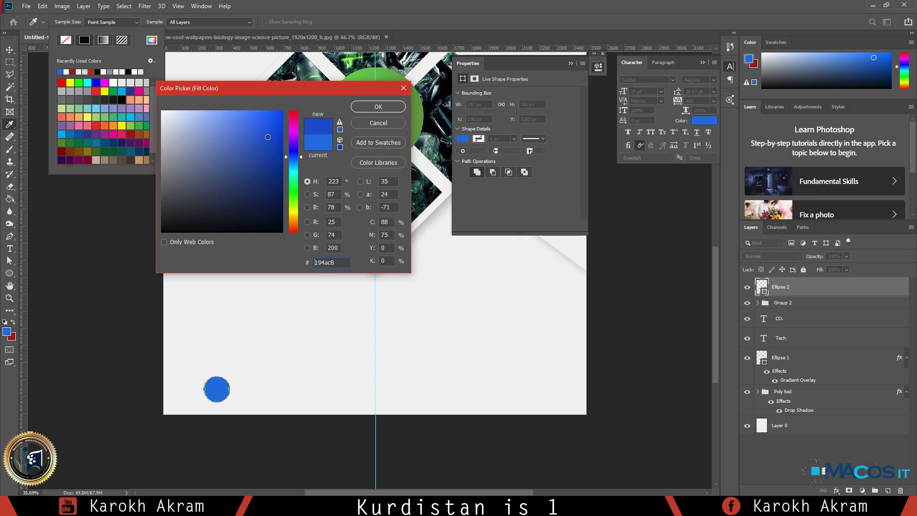
left_click(378, 107)
left_click(10, 49)
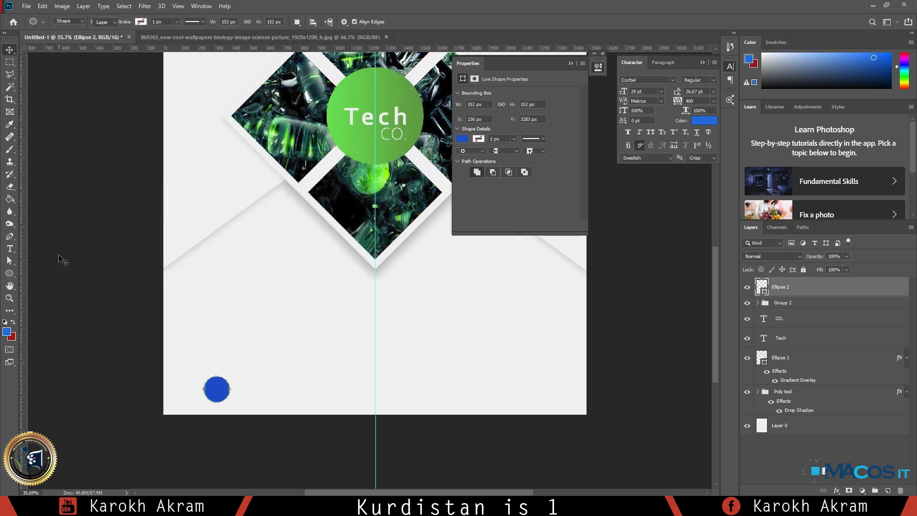
Step: Add a text layer with the letter "F" just above the small blue circle
left_click(10, 249)
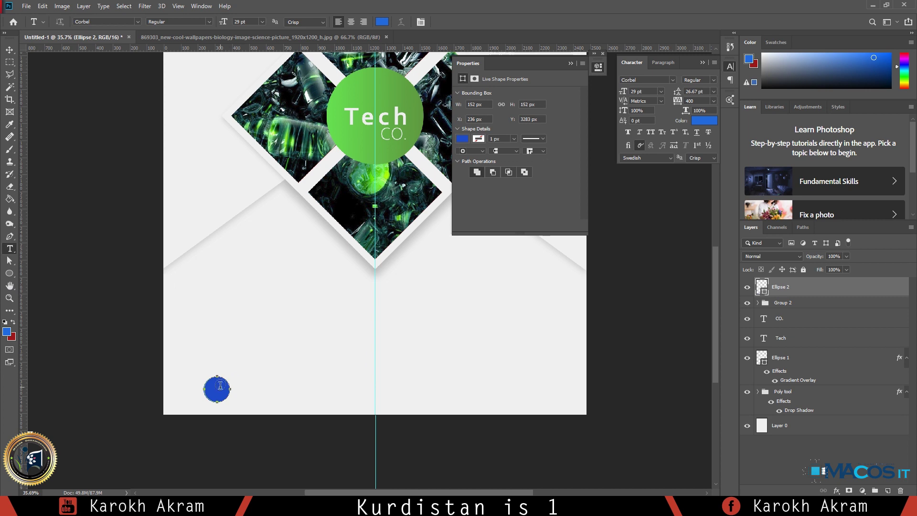
left_click(238, 352)
type("E")
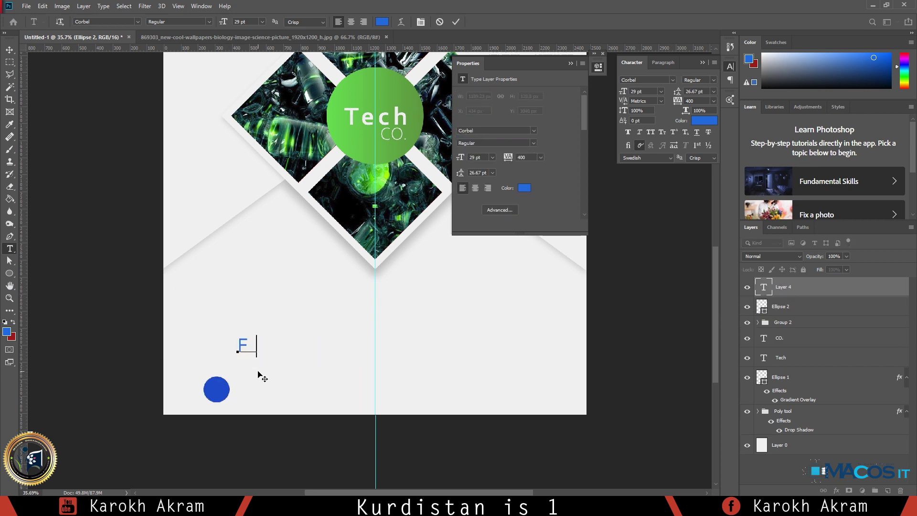
key("BackSpace")
type("E")
Step: Change the font of the letter "F" to Arial Rounded MT Bold
key("ctrl+a")
left_click(137, 21)
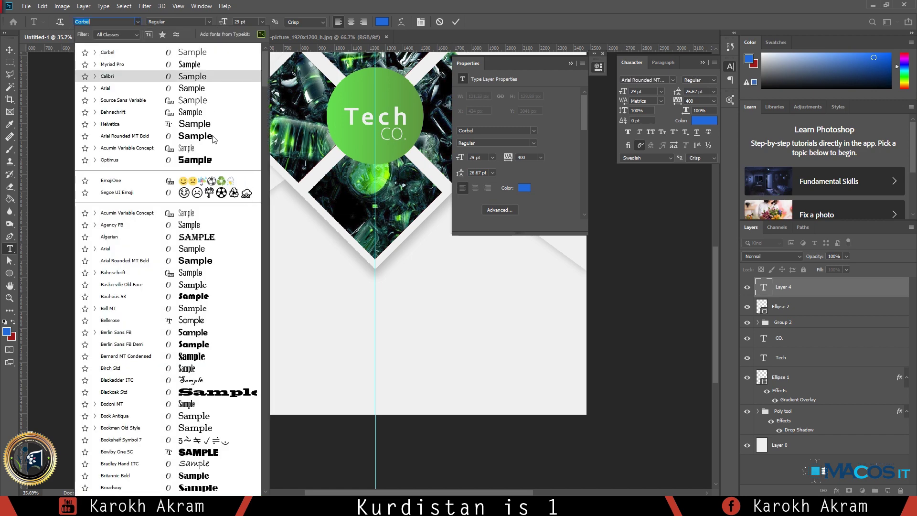
left_click(213, 140)
left_click(137, 22)
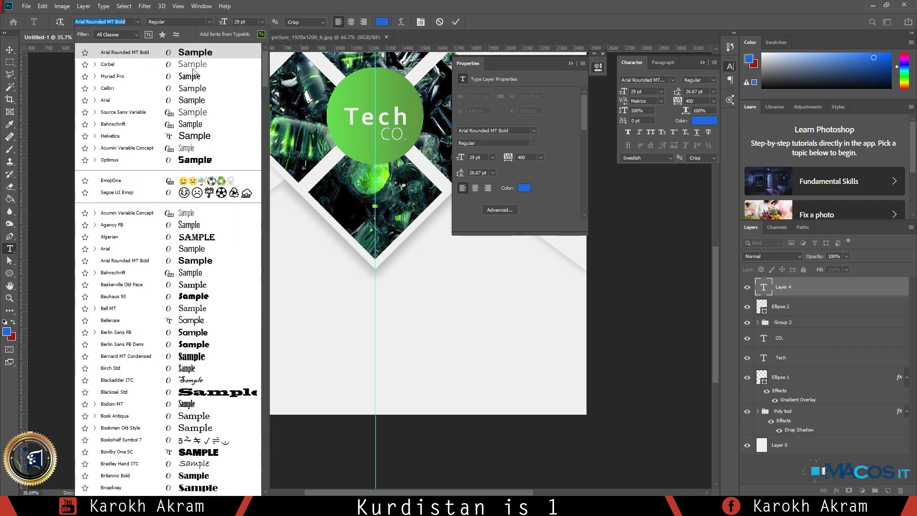
left_click(142, 85)
left_click(138, 21)
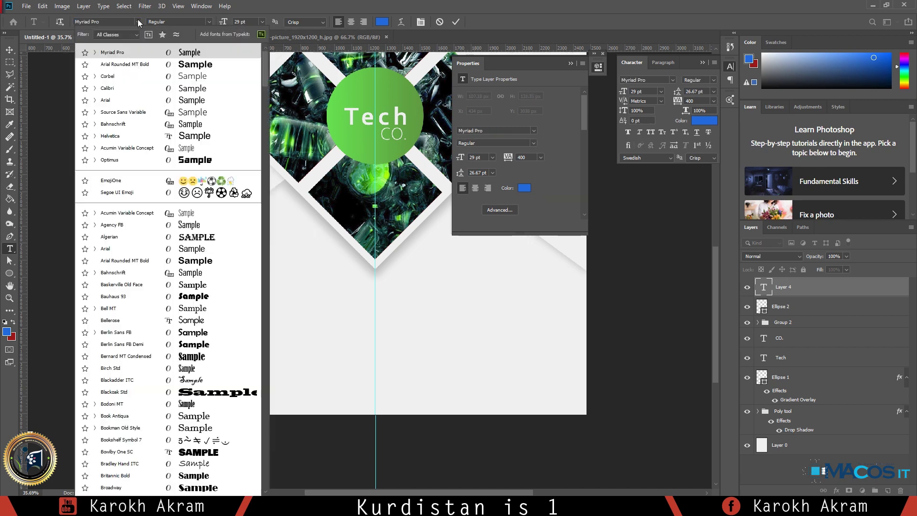
left_click(201, 253)
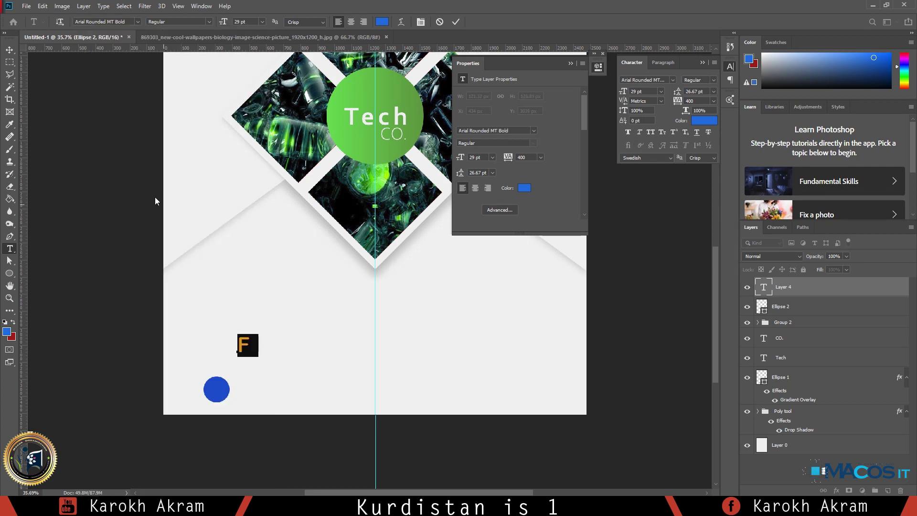
left_click(10, 49)
Step: Change the text color of the letter "F" to white
scroll(229, 349, "up", 2)
left_click(10, 249)
double_click(250, 341)
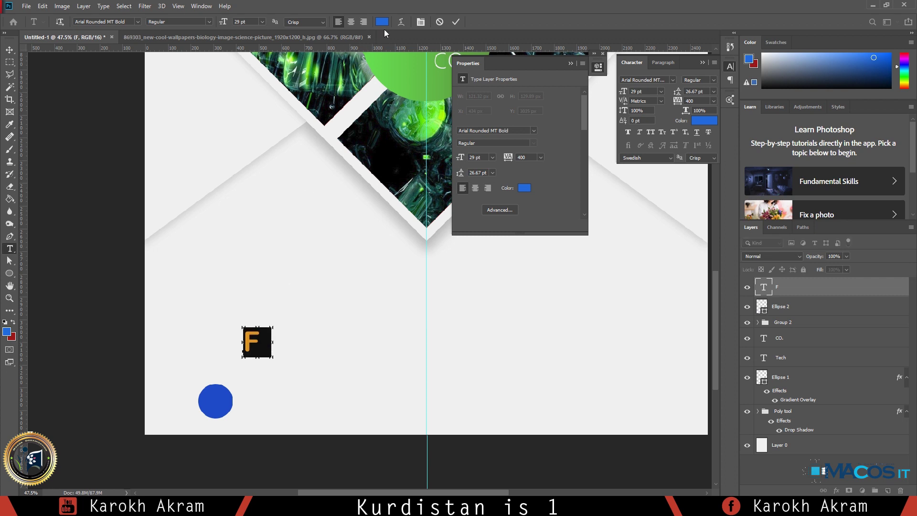
left_click(382, 22)
left_click(161, 112)
left_click(361, 107)
Step: Center the white "F" on the small blue circle and merge both layers into one
left_click(9, 50)
left_click_drag(262, 350, 227, 410)
left_click(786, 308, "shift")
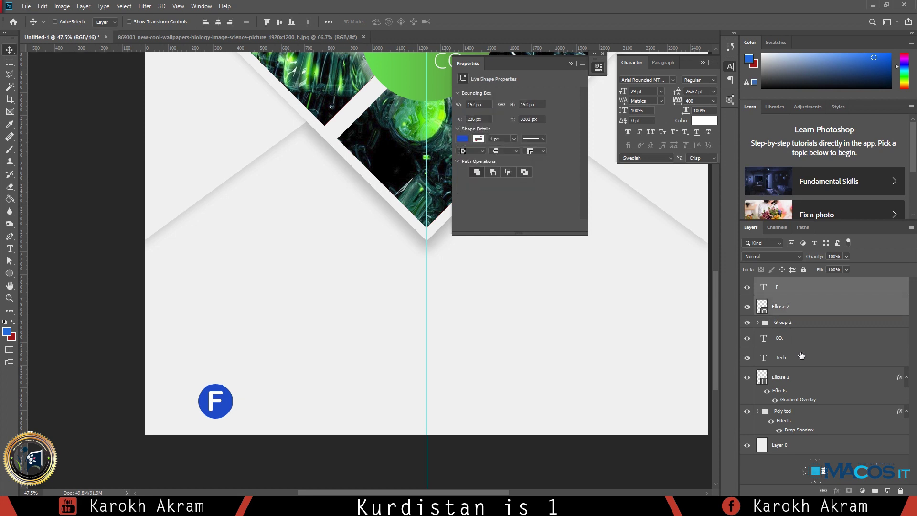
key("ctrl+e")
Step: Scale the merged F badge down to about 89 px and move it to the lower-right area of the page
scroll(313, 235, "down", 2, "alt")
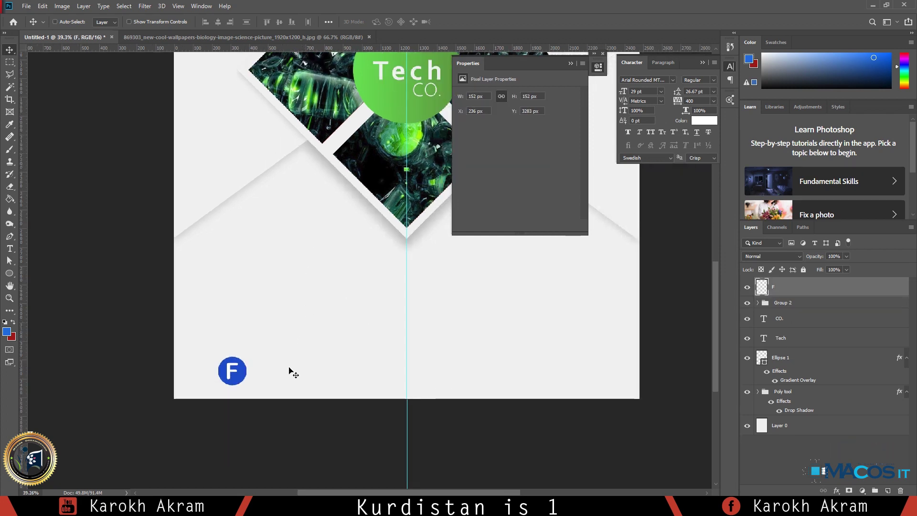
scroll(231, 393, "up", 2, "alt")
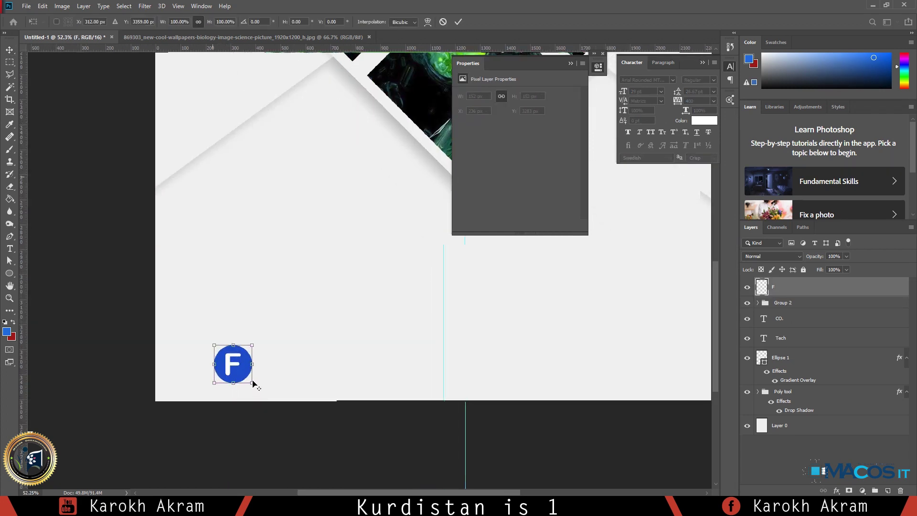
key("ctrl+t")
left_click_drag(252, 405, 237, 391)
key("Return")
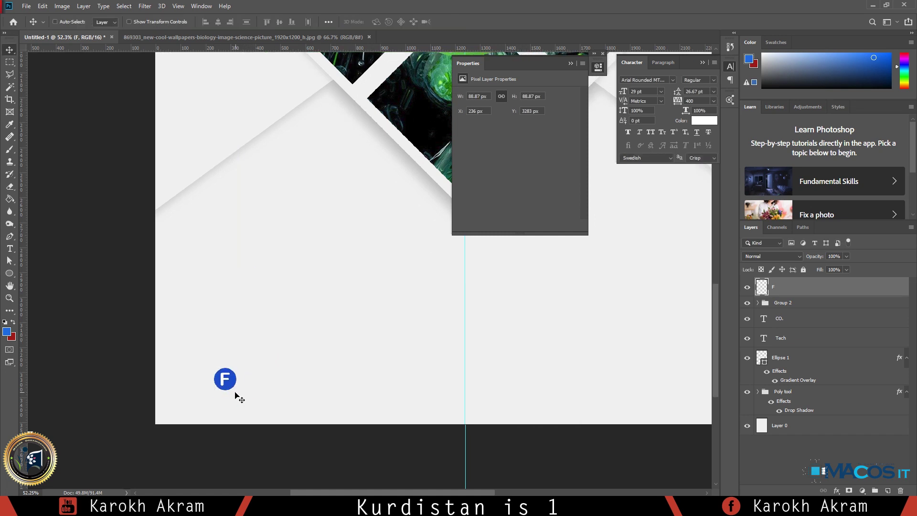
scroll(236, 392, "down", 2)
left_click_drag(217, 382, 513, 397)
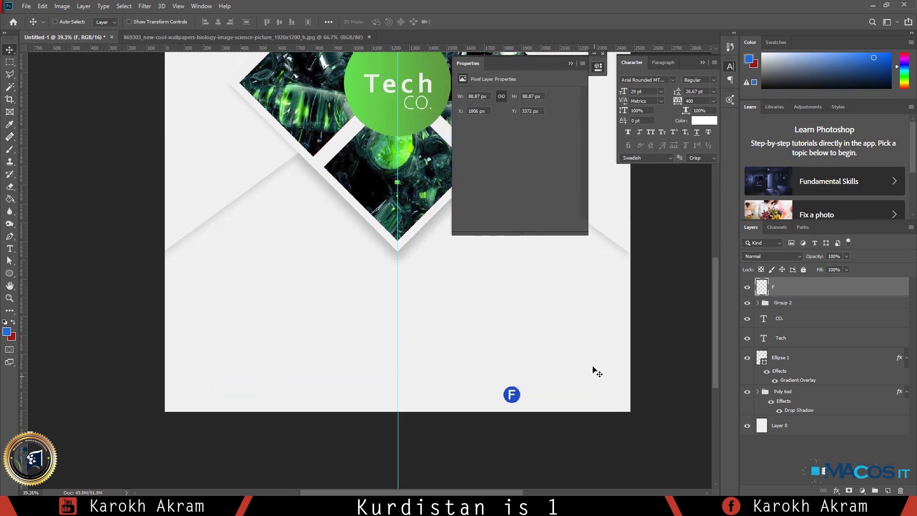
Step: Add a text layer beside the F badge and paste the Facebook page address into it
left_click(10, 249)
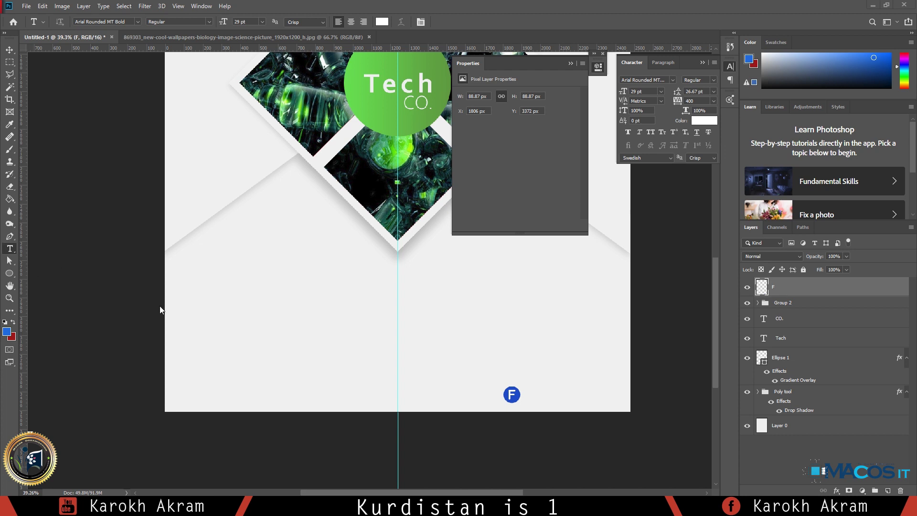
left_click(565, 388)
key("ctrl+v")
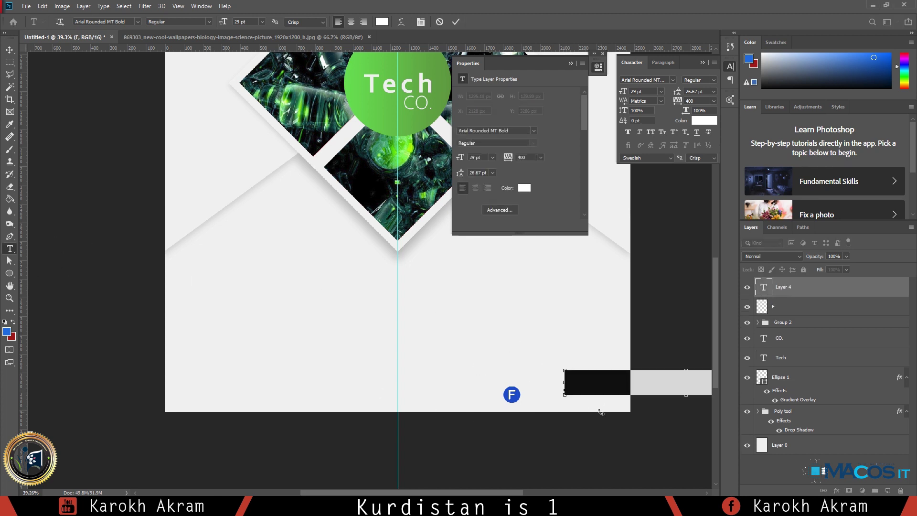
Step: Change the pasted address text to a near-black color and set its tracking to 0
key("ctrl+a")
left_click(381, 22)
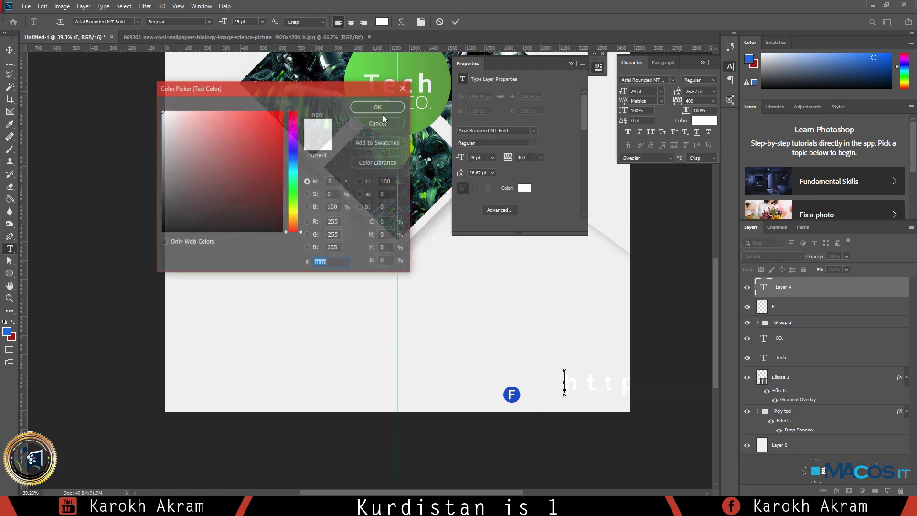
left_click(162, 220)
left_click(370, 111)
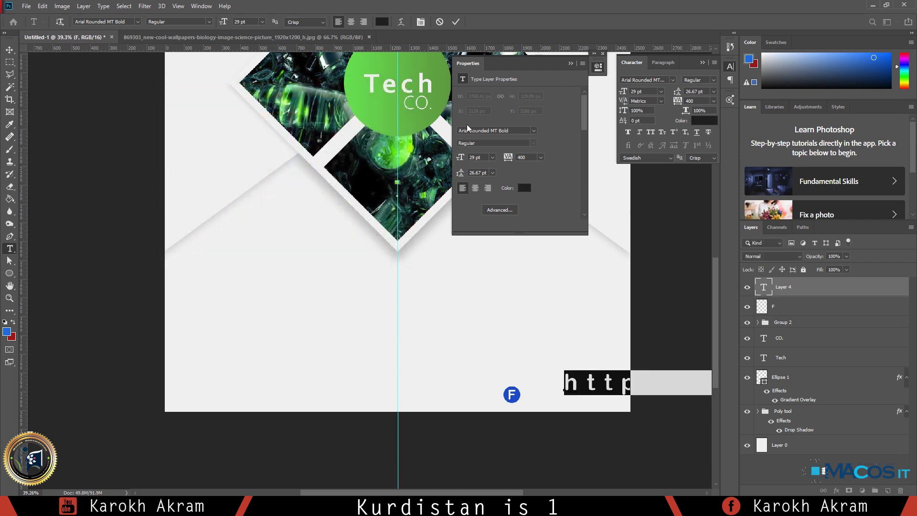
left_click(695, 101)
type("0")
key("Return")
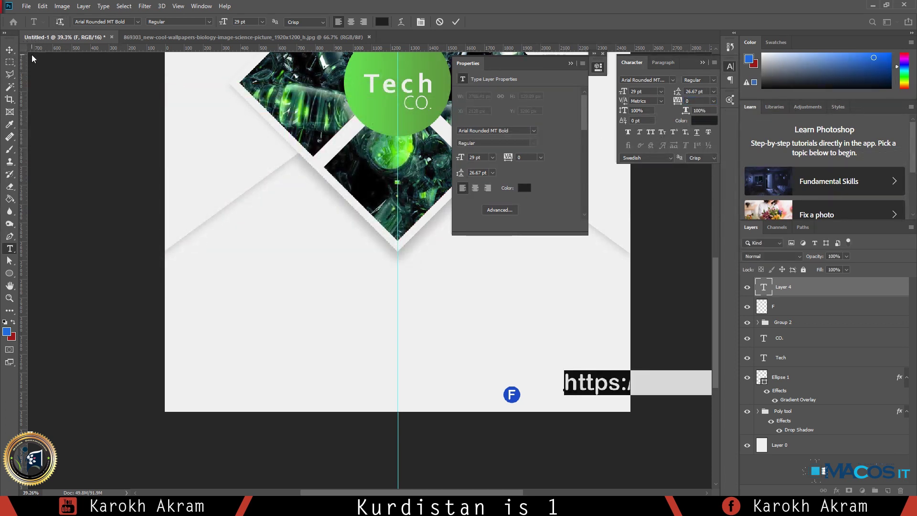
Step: Shorten the start of the pasted address so that it begins with "FB.com/"
left_click_drag(637, 383, 526, 384)
key("BackSpace")
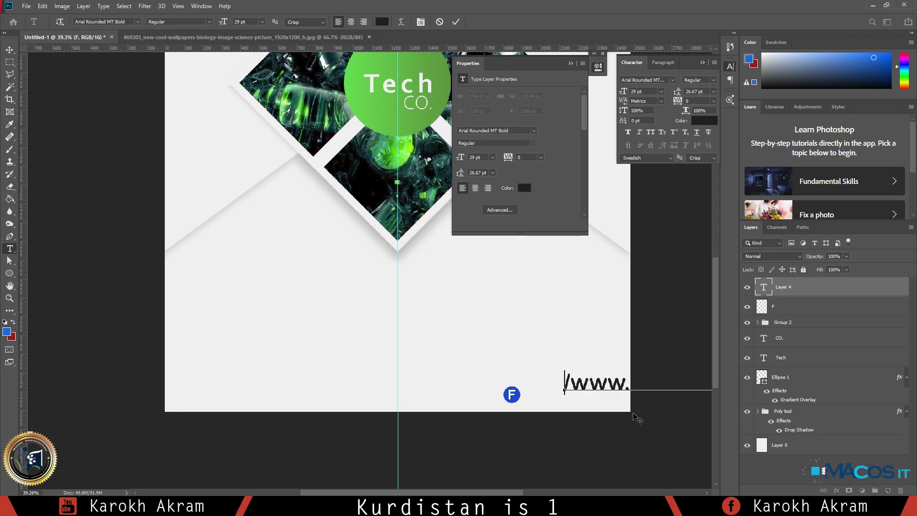
left_click_drag(627, 386, 567, 387)
type("facebo")
key("BackSpace")
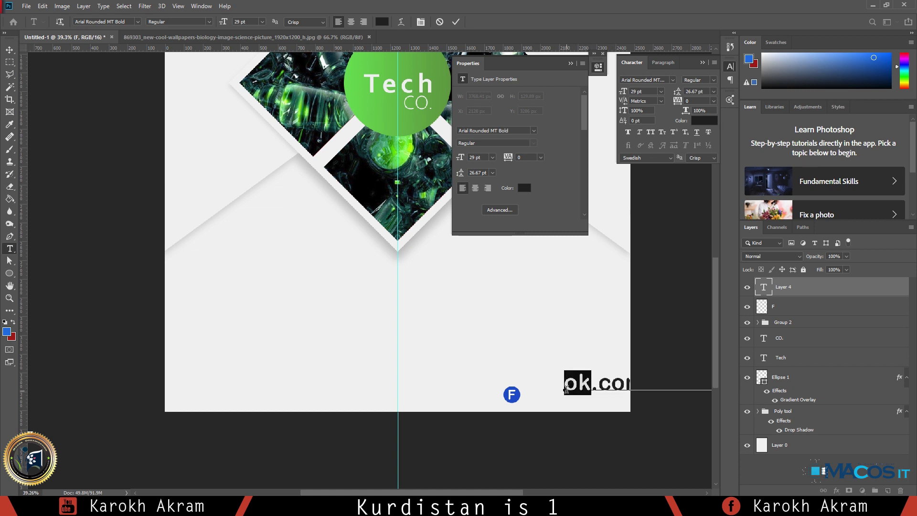
type("FB")
Step: Set the address text to 15 pt and place it directly beside the F badge, vertically centered on it
left_click(9, 49)
left_click_drag(596, 374, 542, 387)
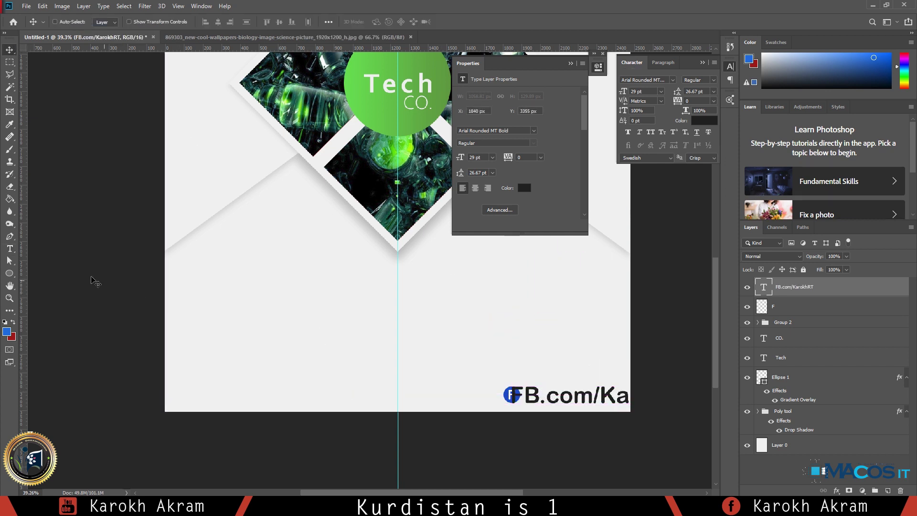
left_click(9, 249)
left_click(574, 395)
key("ctrl+a")
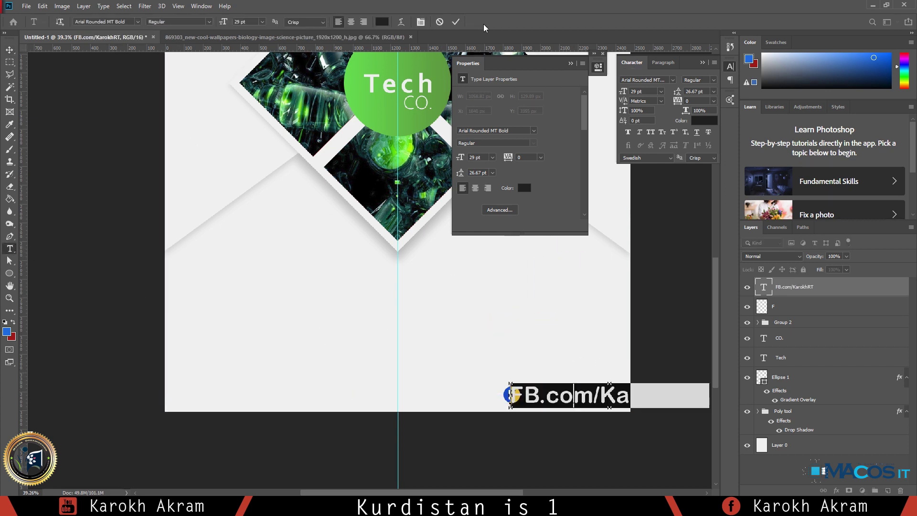
left_click_drag(624, 91, 623, 91)
left_click(9, 49)
scroll(523, 424, "up", 3)
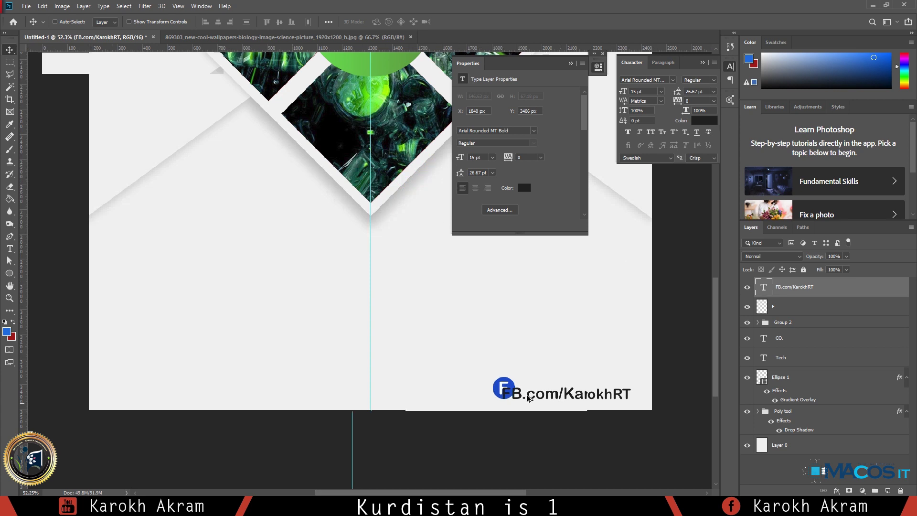
left_click_drag(551, 408, 564, 404)
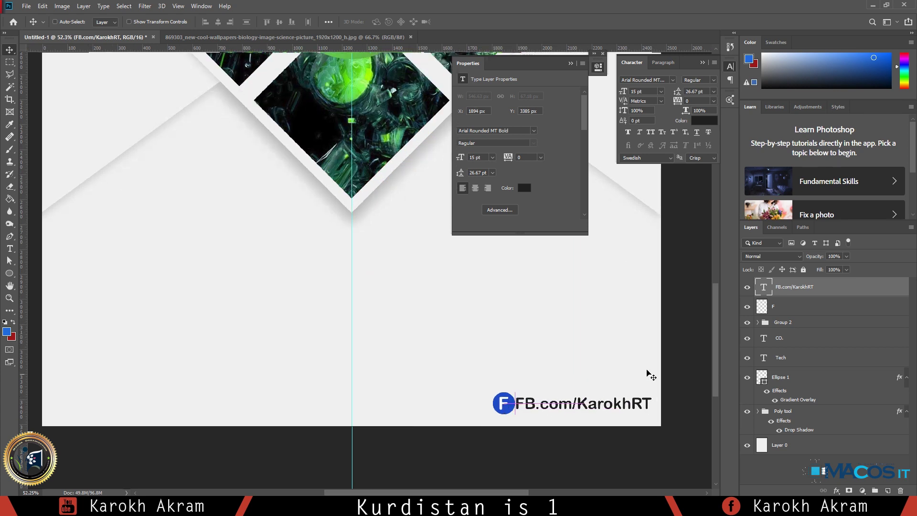
Step: Move the F badge and address text together slightly up and left from the page corner, and collapse the Properties panel
scroll(444, 358, "down", 3)
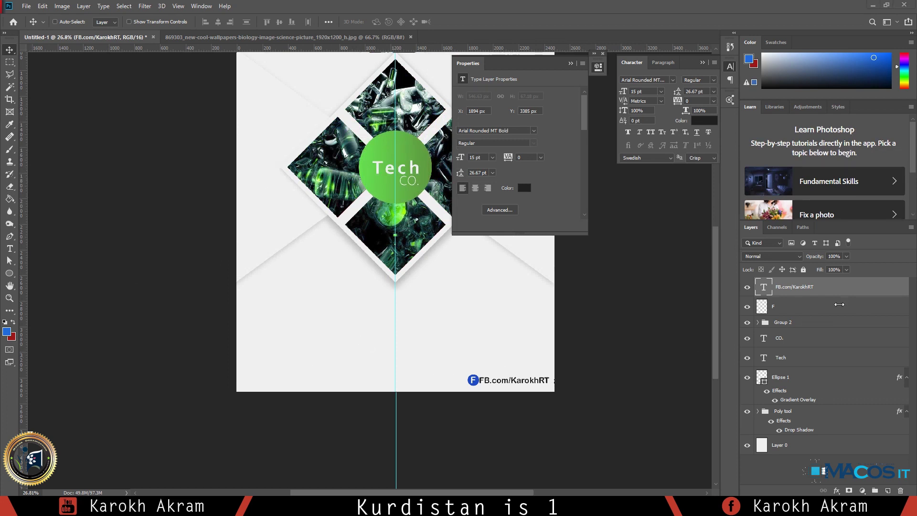
left_click(792, 307, "ctrl")
left_click_drag(487, 384, 481, 379)
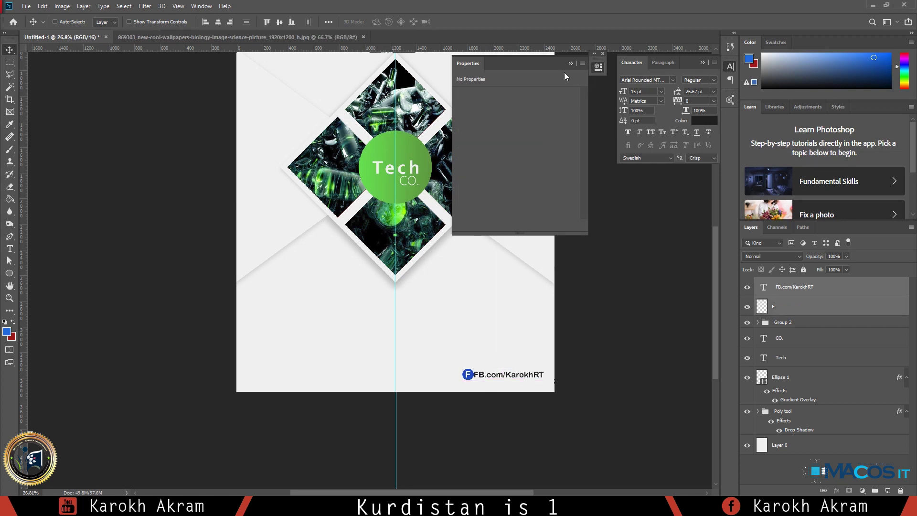
left_click(570, 63)
scroll(401, 344, "down", 1)
scroll(399, 343, "down", 1)
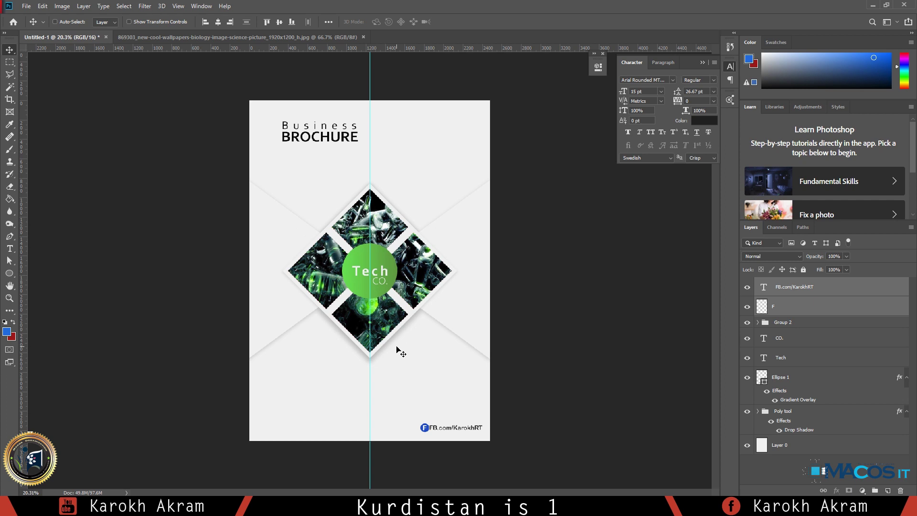